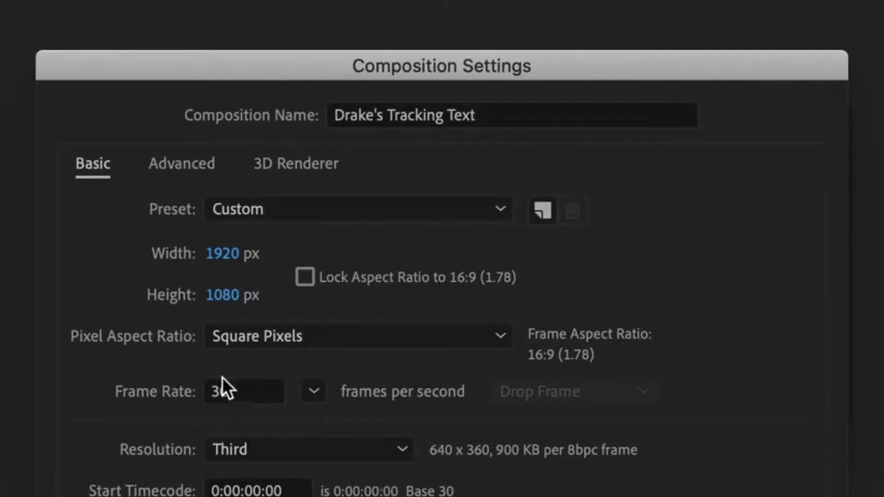
- Create the 1920 x 1080, 30 fps composition "Drake's Tracking Text" and import the No Copyright drone nature footage MP4 from Downloads
click(778, 413)
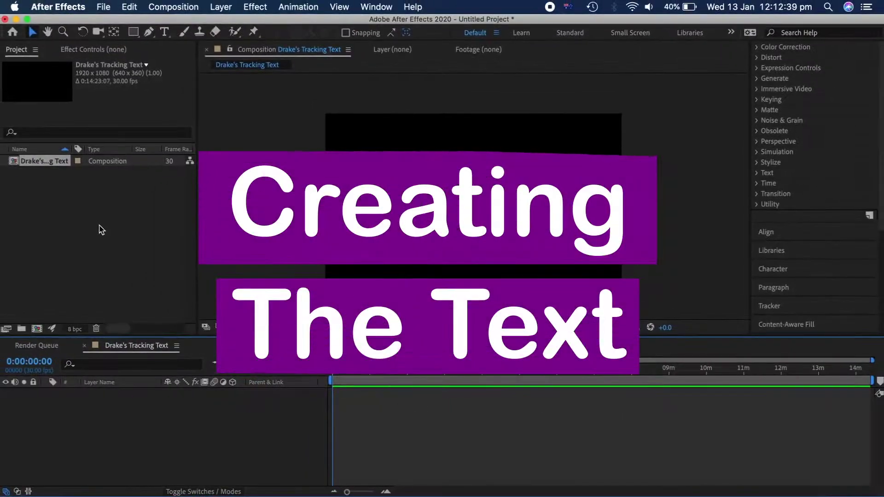
click(100, 226)
double_click(99, 229)
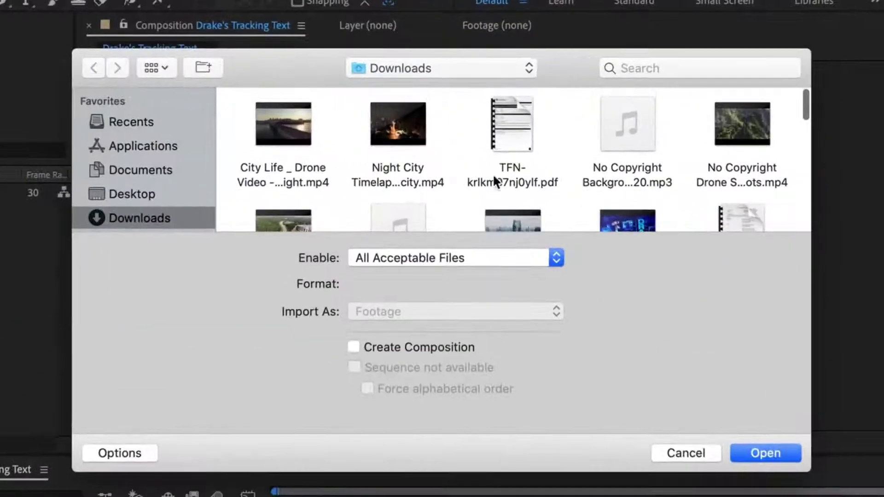
click(718, 137)
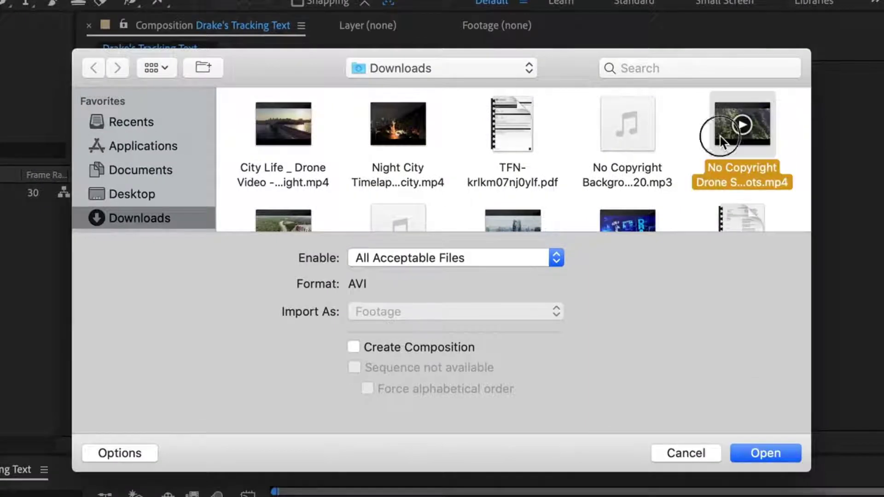
double_click(720, 137)
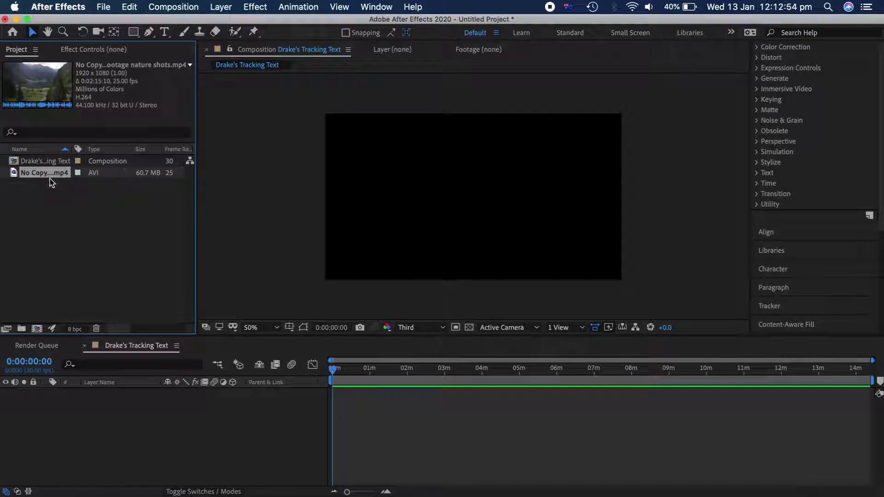
- Place the drone footage in the composition, split it at 0:00:08:11 and delete the part after the cut
drag(51, 183, 92, 394)
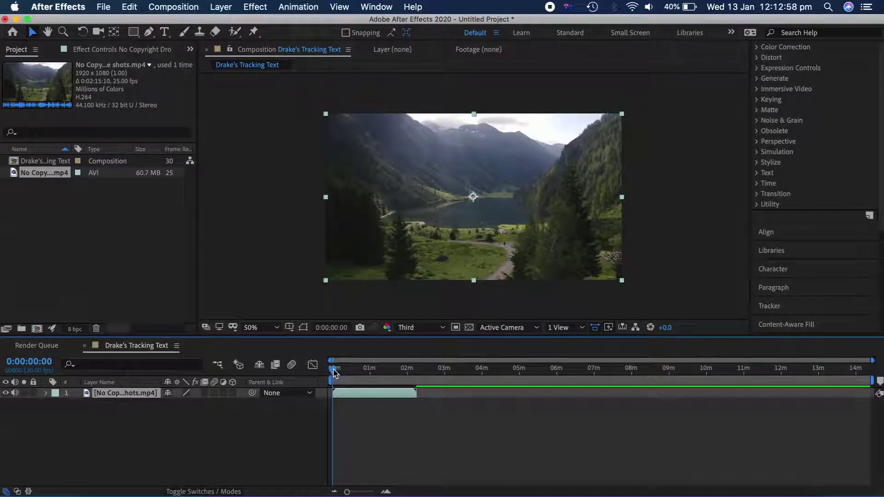
drag(334, 372, 342, 368)
key(=)
key(=)
key(=)
key(super+shift+d)
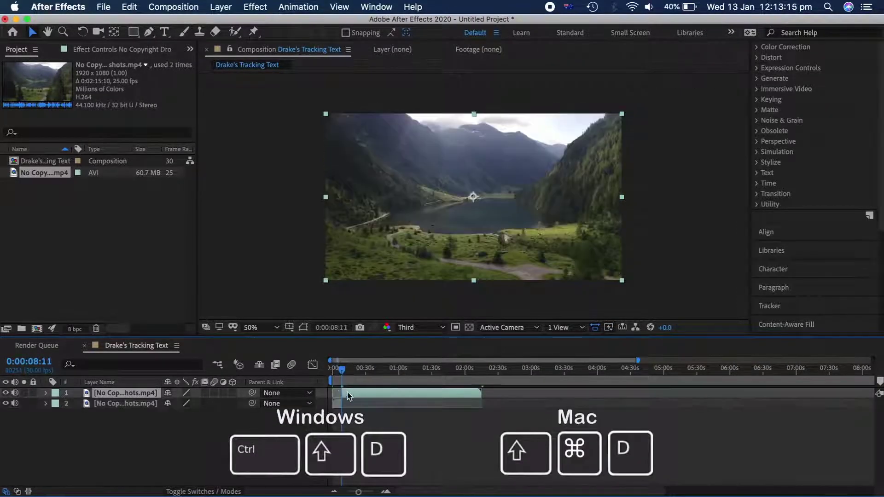
key(Delete)
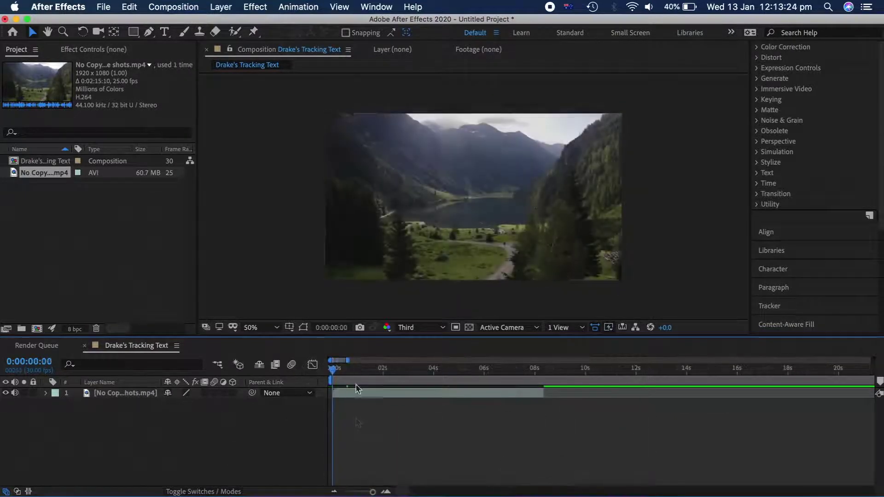
- Create a text layer reading "2:00PM" over the left part of the footage
click(361, 396)
click(348, 419)
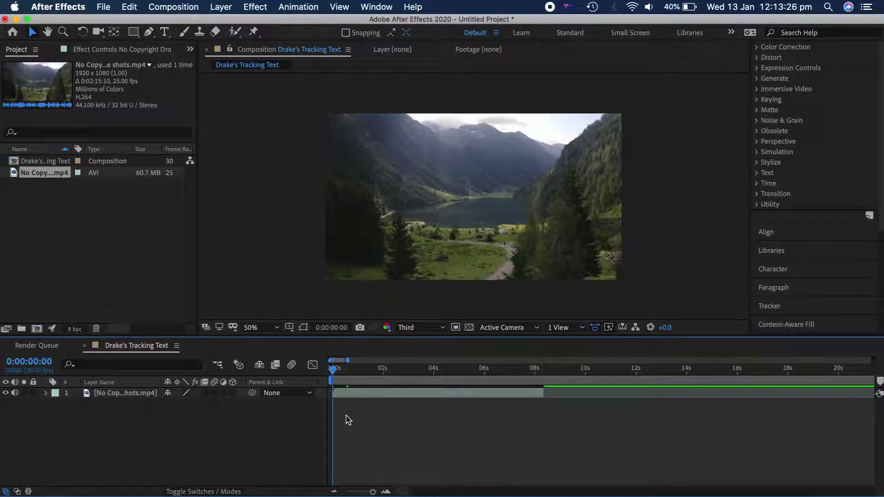
click(166, 34)
click(389, 188)
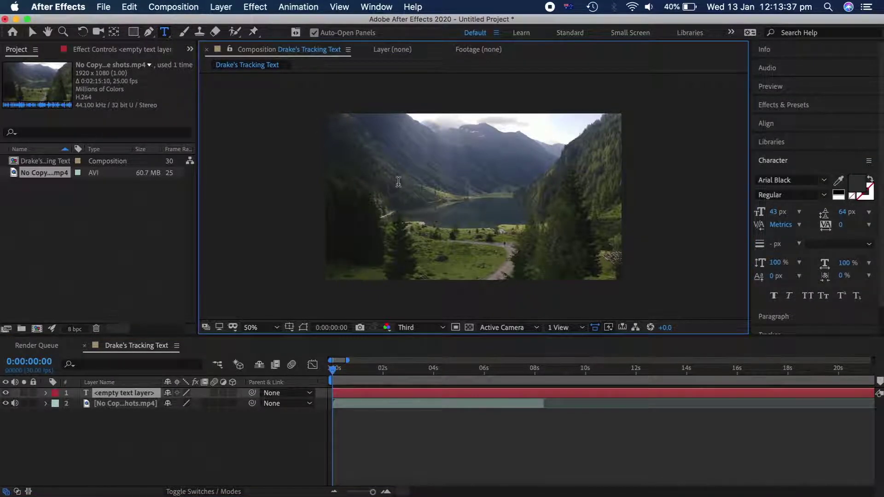
text(2:00PM)
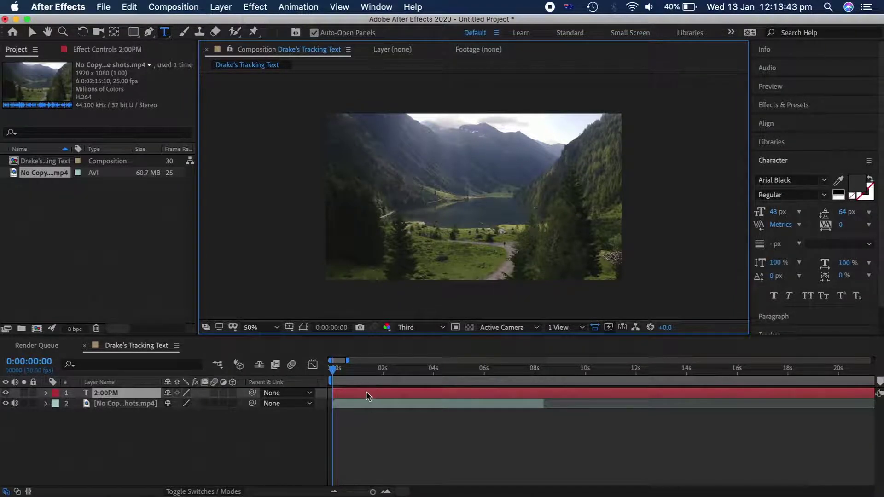
- Give the 2:00PM text a white fill and set its font size to 79 px
click(367, 396)
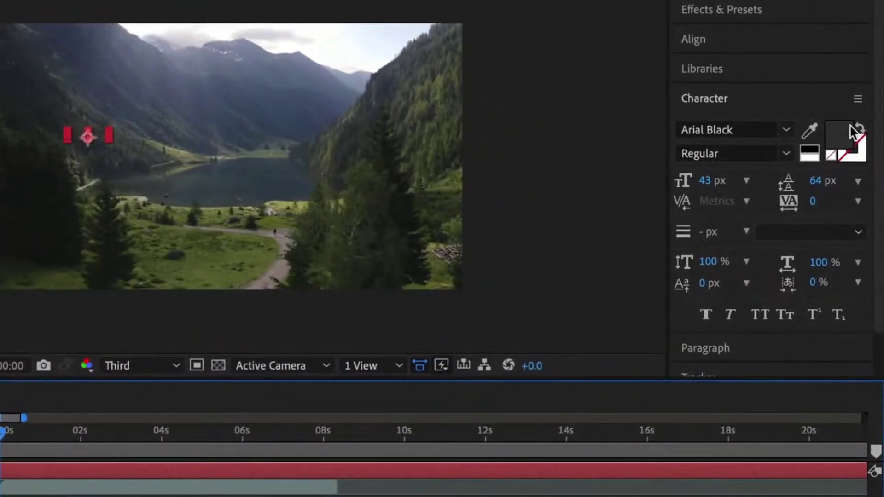
click(847, 132)
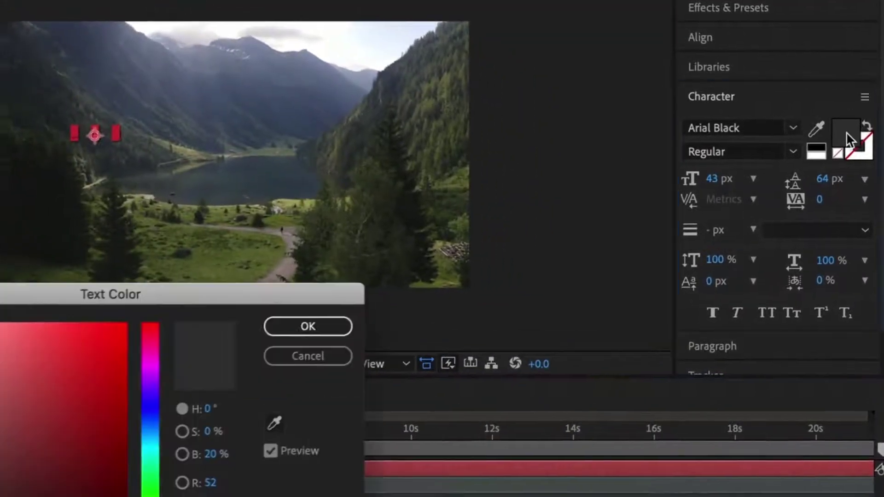
drag(87, 304, 7, 158)
click(571, 251)
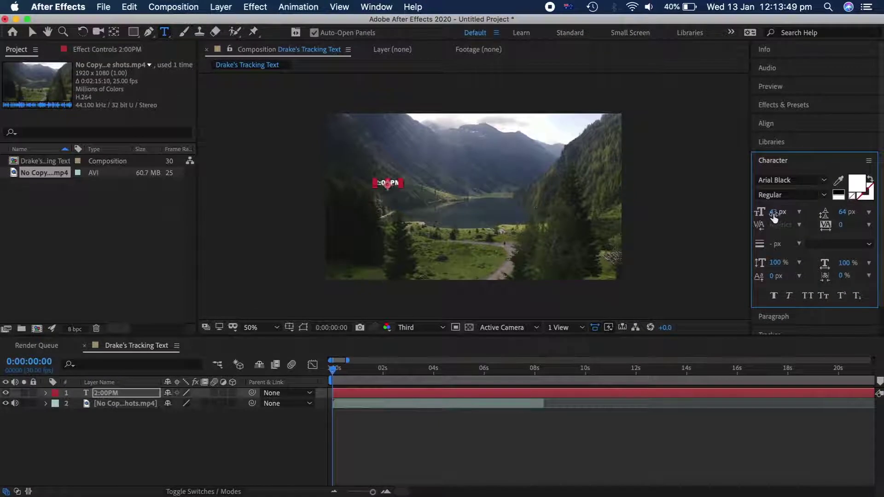
drag(774, 217, 799, 213)
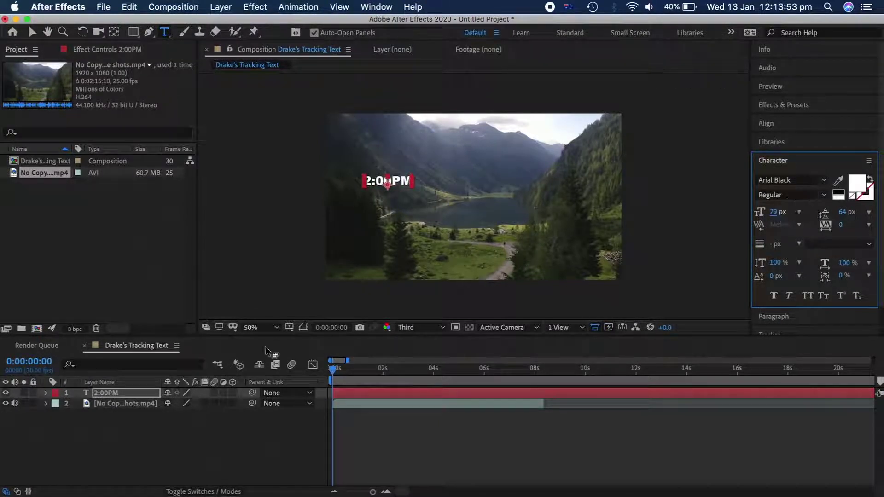
- Reduce only the "PM" characters of the time text to a font size of 50 px
click(338, 395)
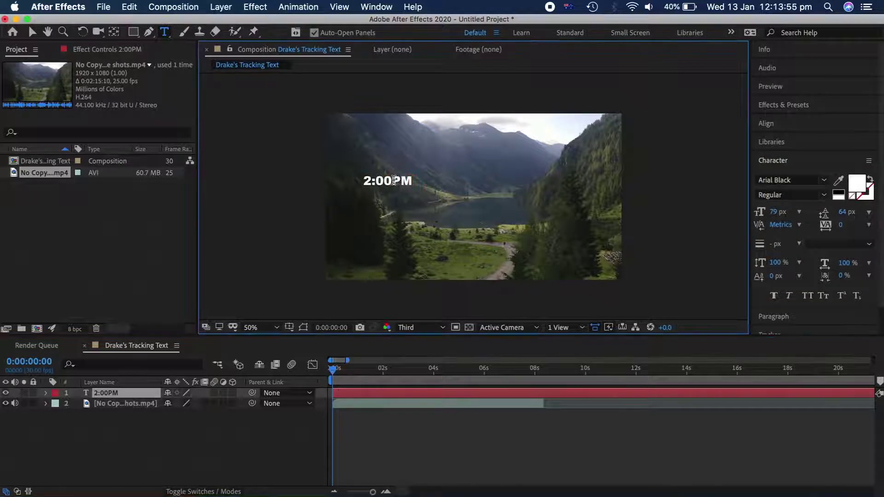
drag(391, 181, 412, 180)
drag(773, 213, 752, 212)
click(437, 438)
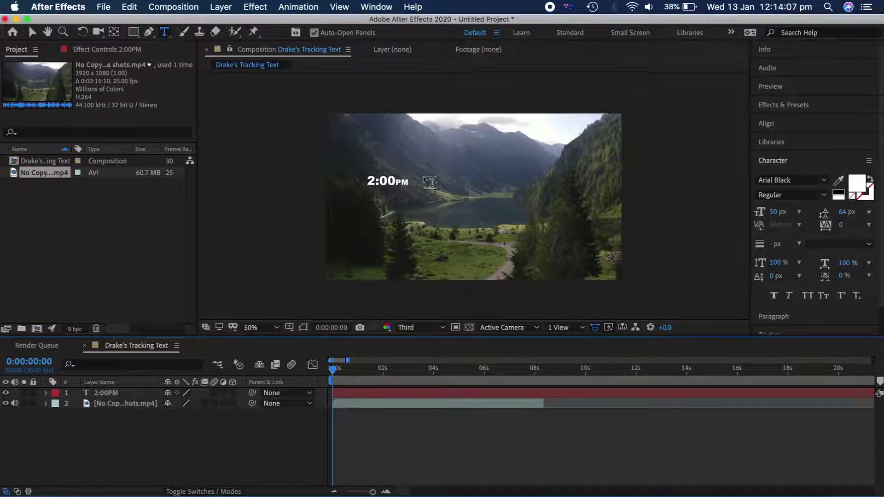
- Add a second text layer reading "Drake's Tracking Text" and set its font size to 81 px
click(424, 177)
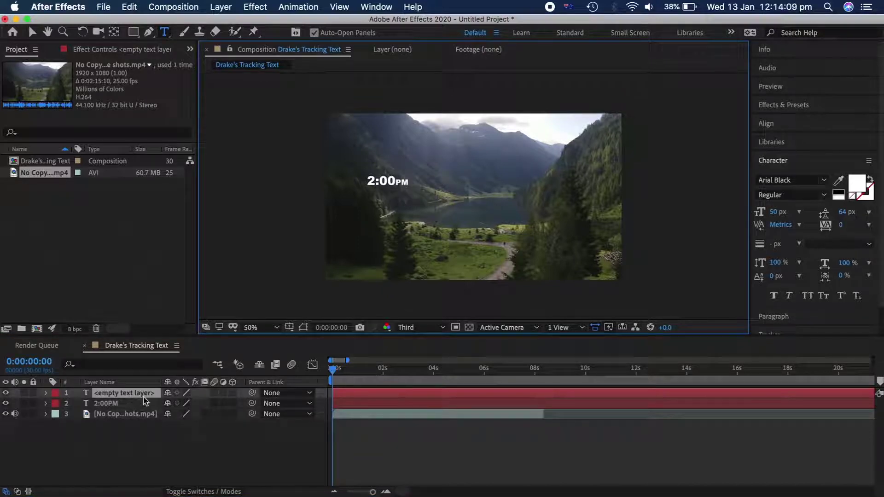
text(D)
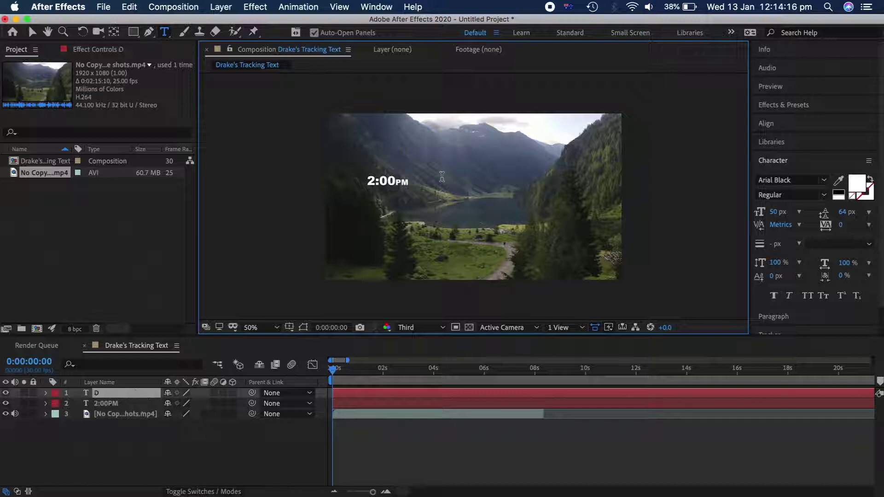
text(rake's)
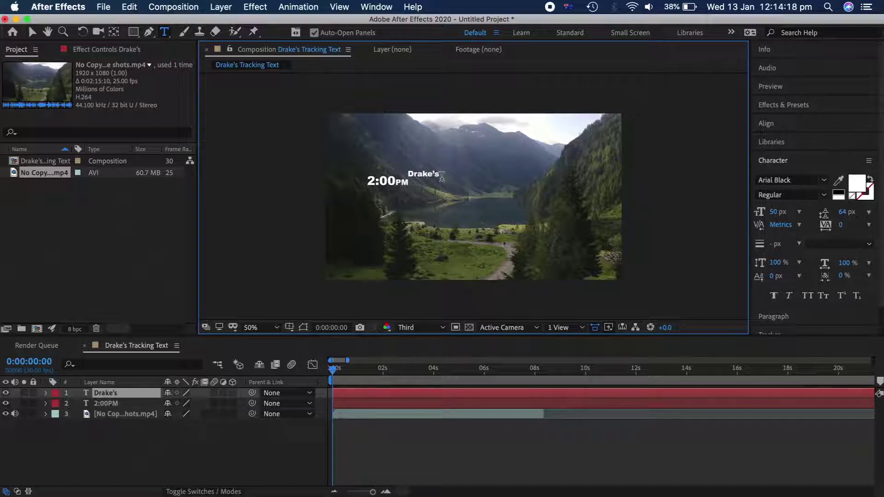
text( Tracking Text)
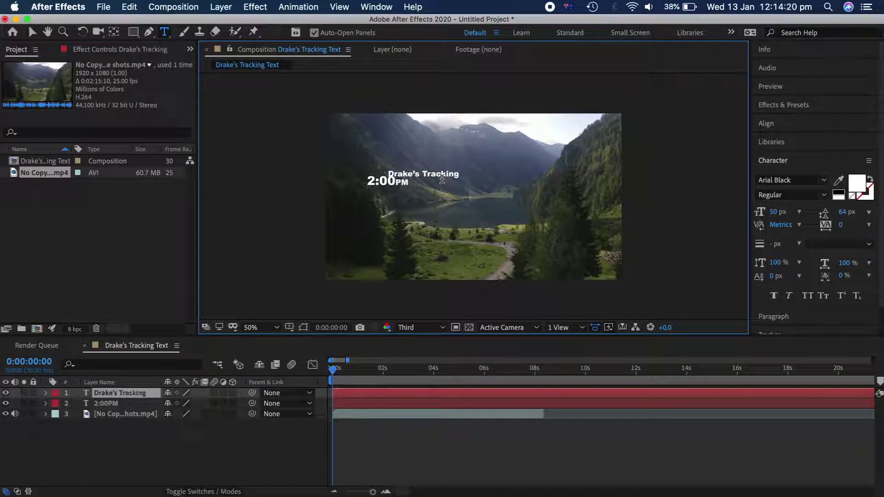
click(465, 399)
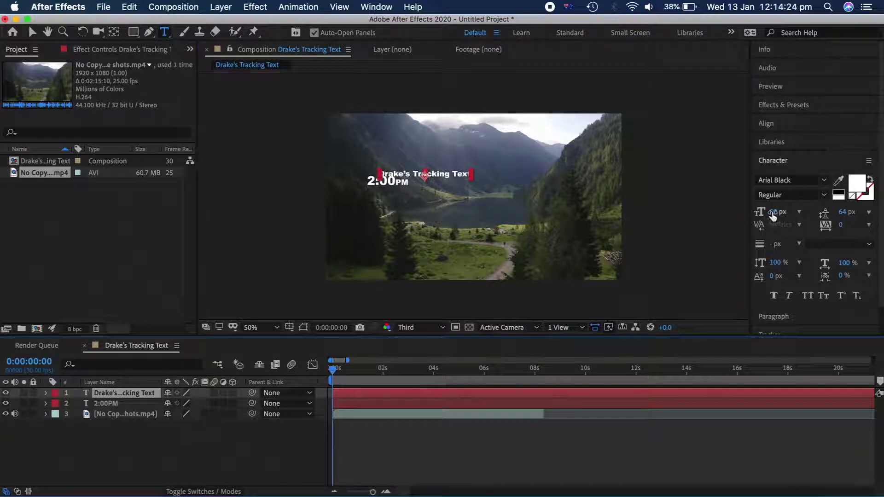
drag(773, 216, 796, 217)
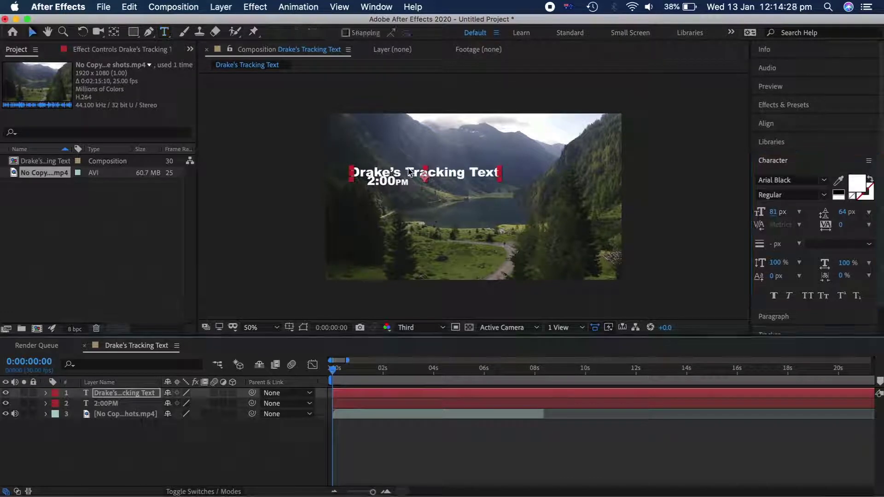
- Move the "Drake's Tracking Text" layer just right of the 2:00PM text, aligned on the same baseline
key(v)
drag(421, 181, 470, 183)
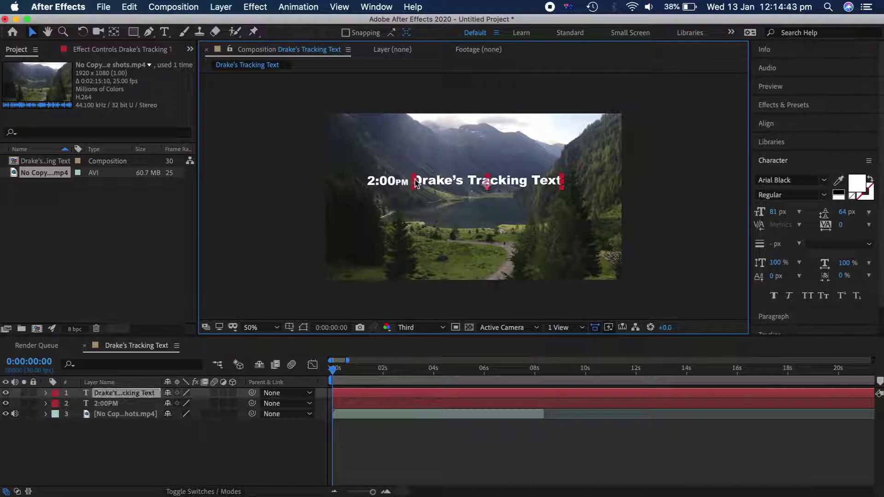
drag(413, 181, 415, 182)
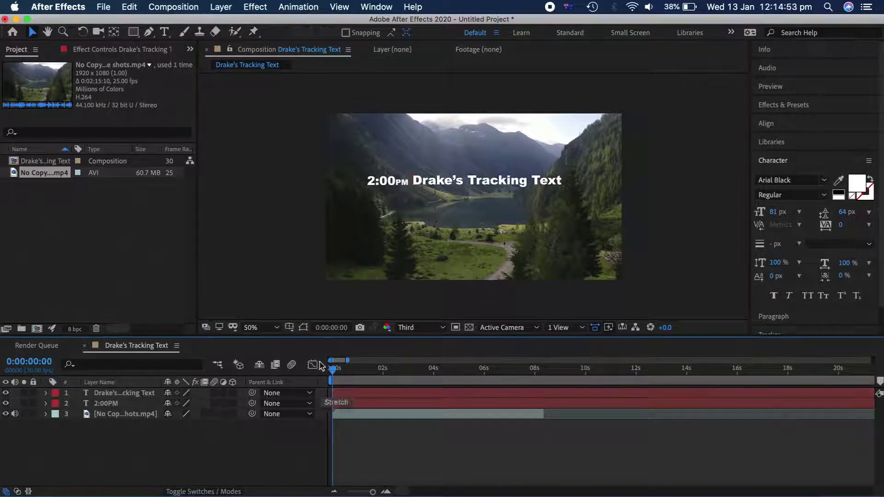
- Draw a straight line with a 5 px magenta stroke beneath both texts using the Pen tool, as its own shape layer
click(148, 32)
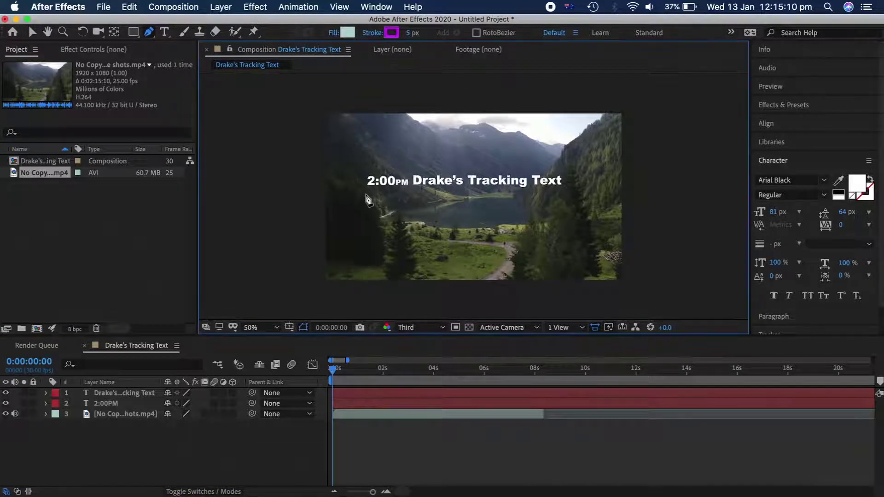
click(364, 193)
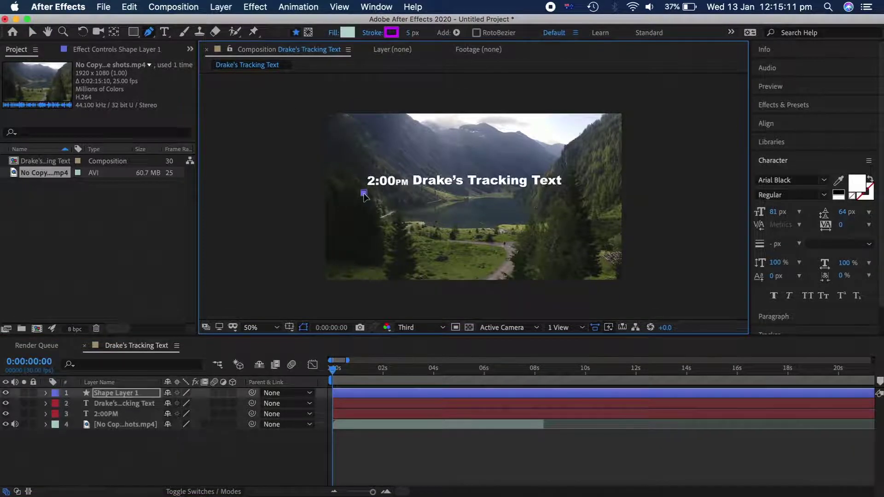
click(562, 194)
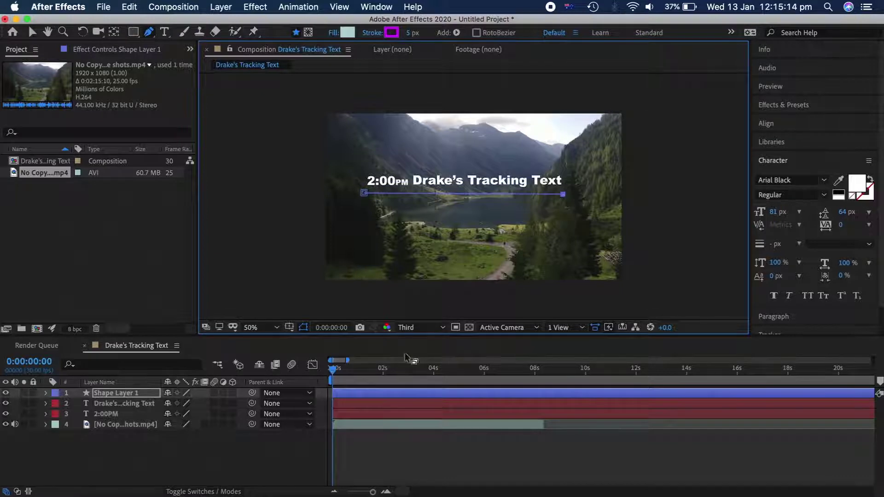
click(371, 395)
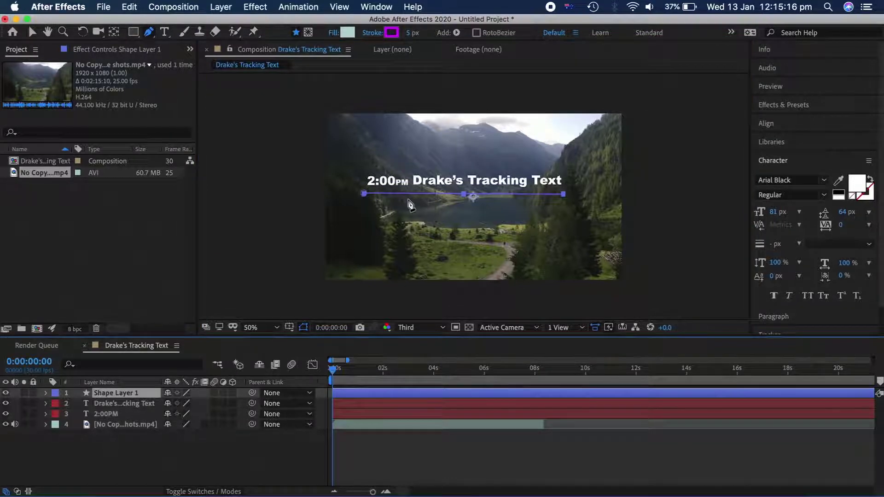
- Adjust the underline's endpoints so it runs level, close beneath the text, and extends past the end of the title
key(period)
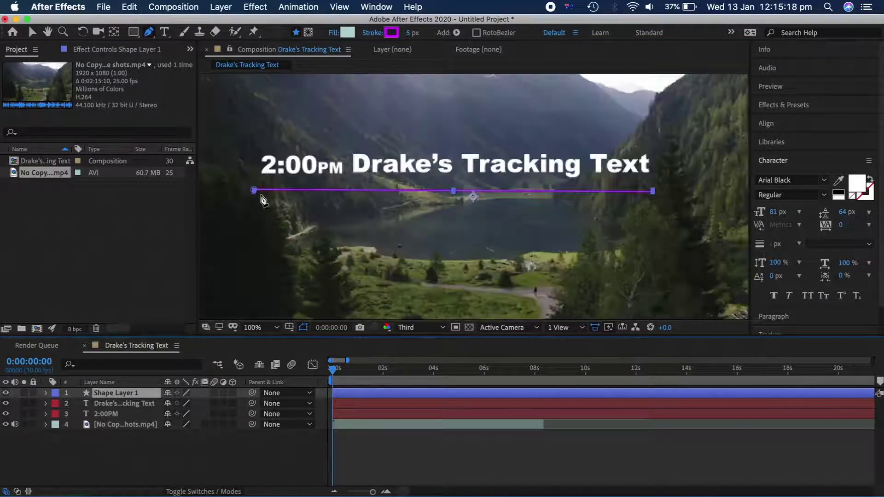
drag(253, 190, 254, 181)
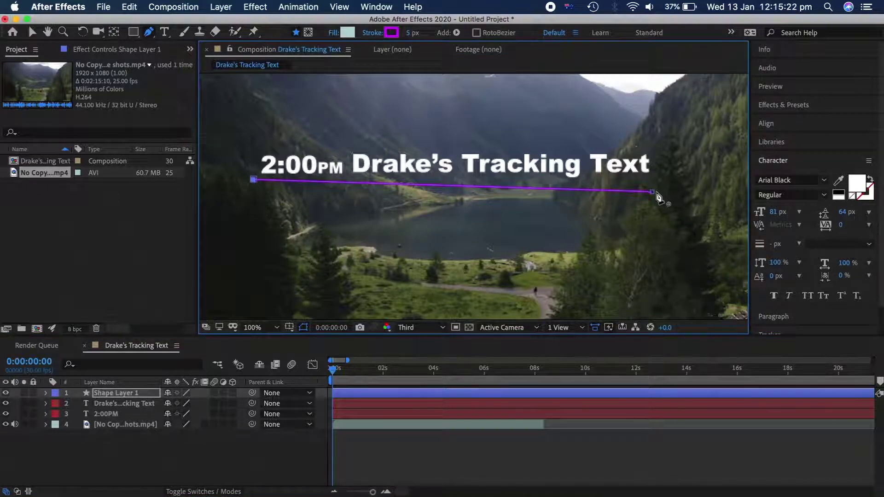
drag(653, 194, 652, 190)
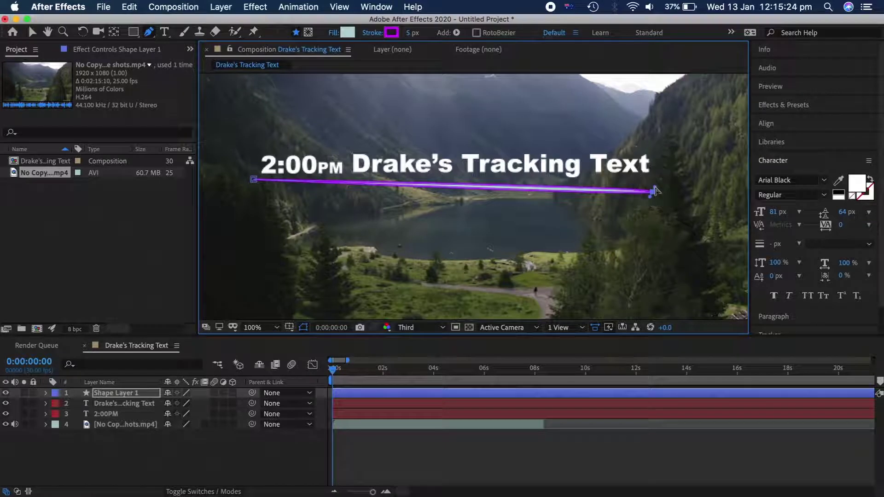
click(388, 394)
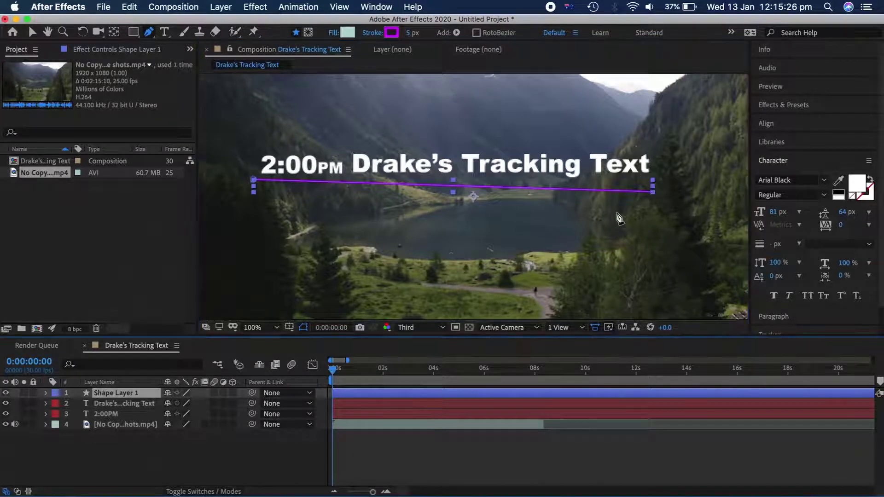
drag(652, 191, 720, 180)
click(360, 450)
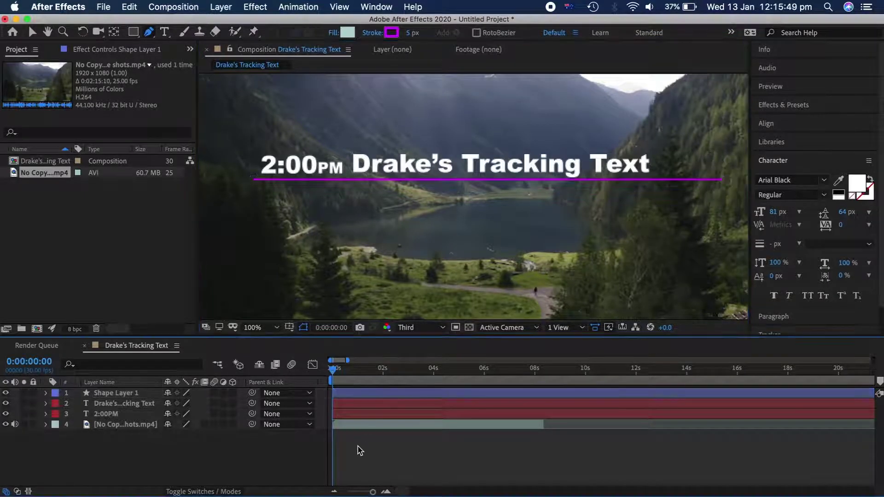
- Draw two short vertical magenta lines as separate shape layers, one between the 2:00PM and title texts and one just after the title
click(348, 149)
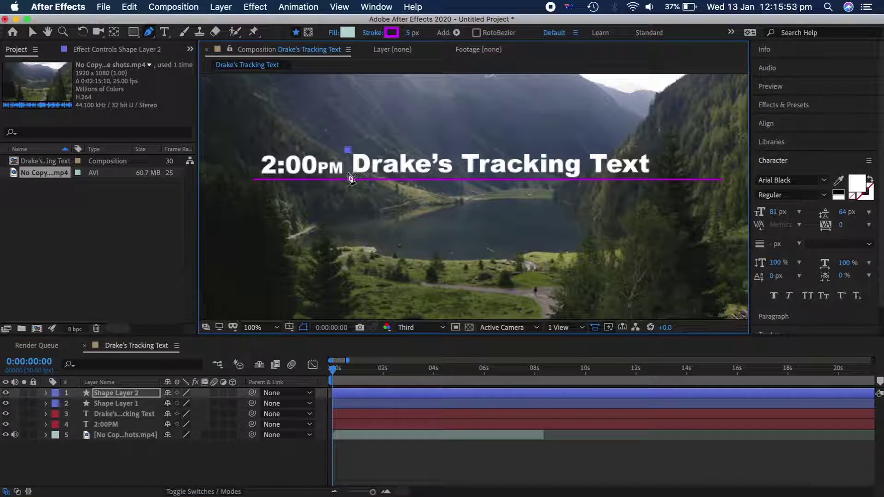
click(349, 177)
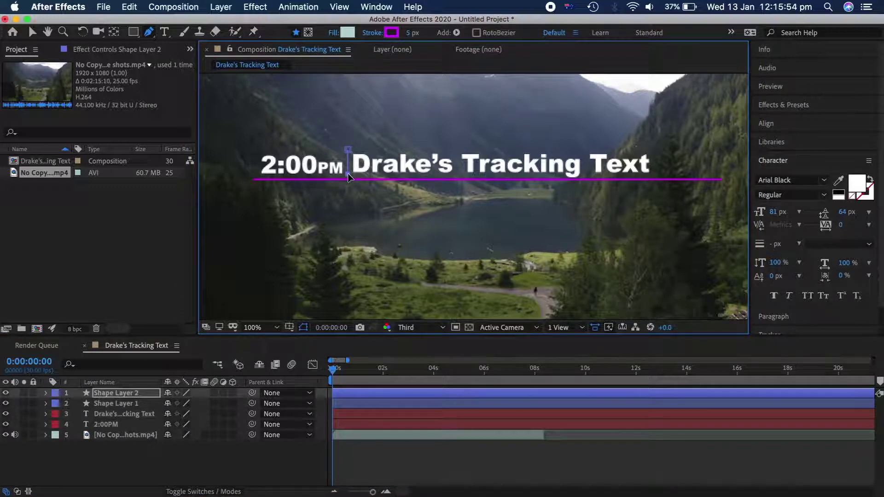
click(363, 444)
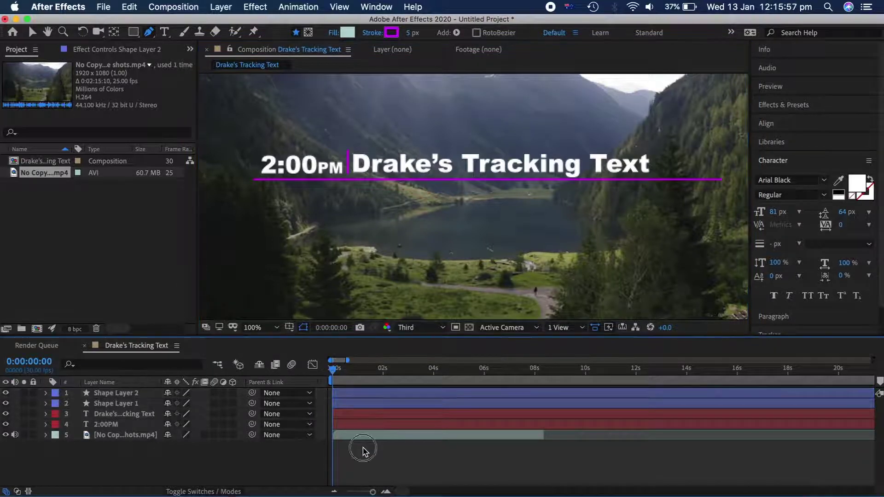
click(657, 153)
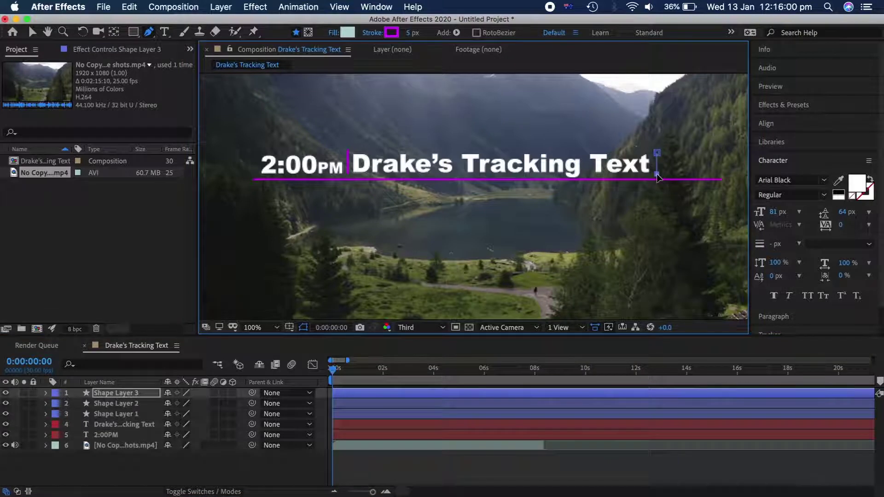
click(420, 461)
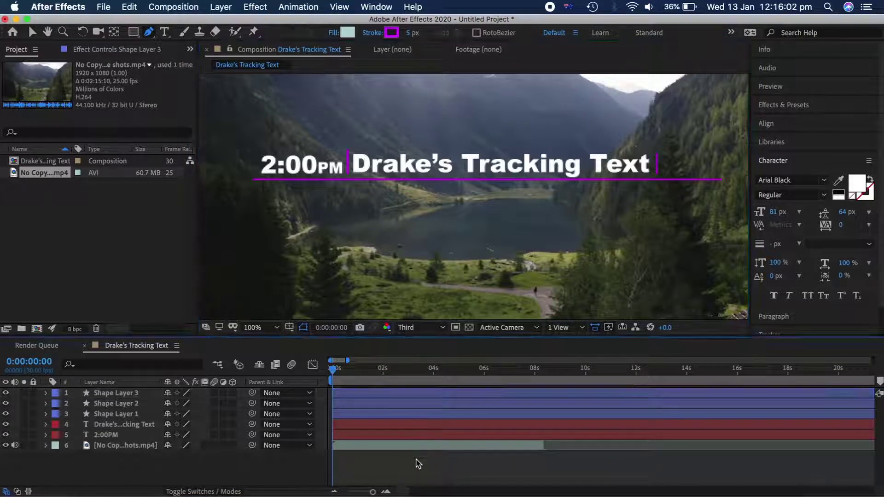
- Adjust the endpoints of the vertical line after the title so it stands straight and ends just above the underline
click(416, 395)
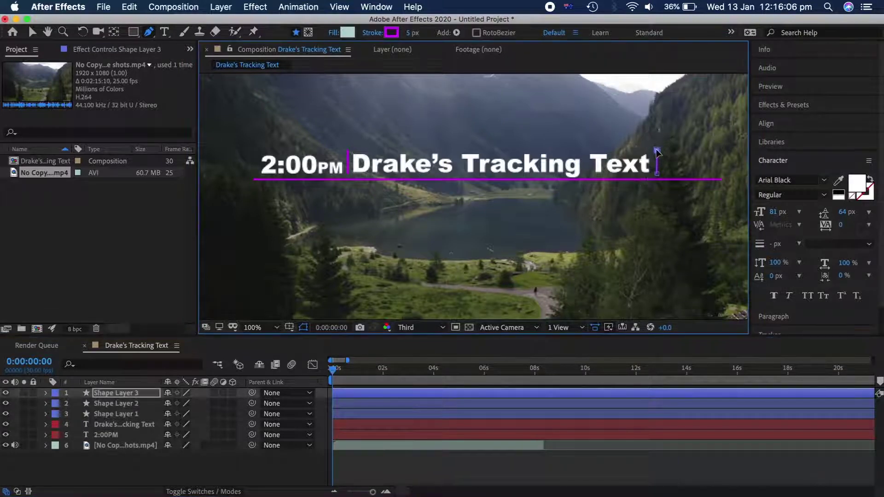
click(419, 445)
click(460, 394)
drag(658, 151, 656, 173)
click(461, 435)
click(456, 393)
click(437, 465)
click(418, 393)
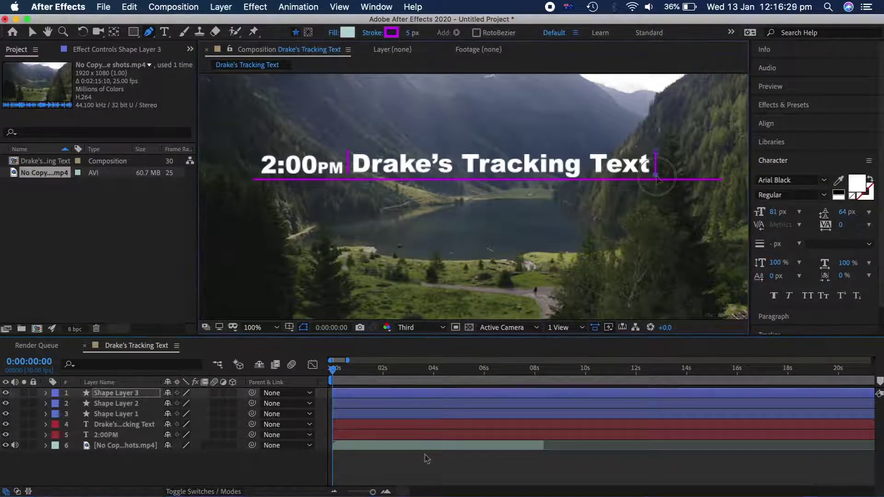
click(426, 457)
- Scale the "Drake's Tracking Text" layer slightly narrower and taller so it fits between the two vertical lines
click(357, 429)
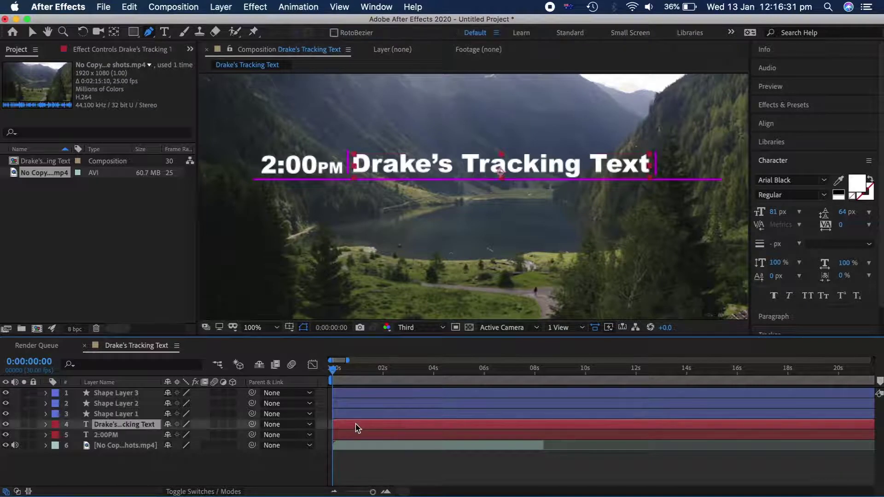
key(v)
click(356, 166)
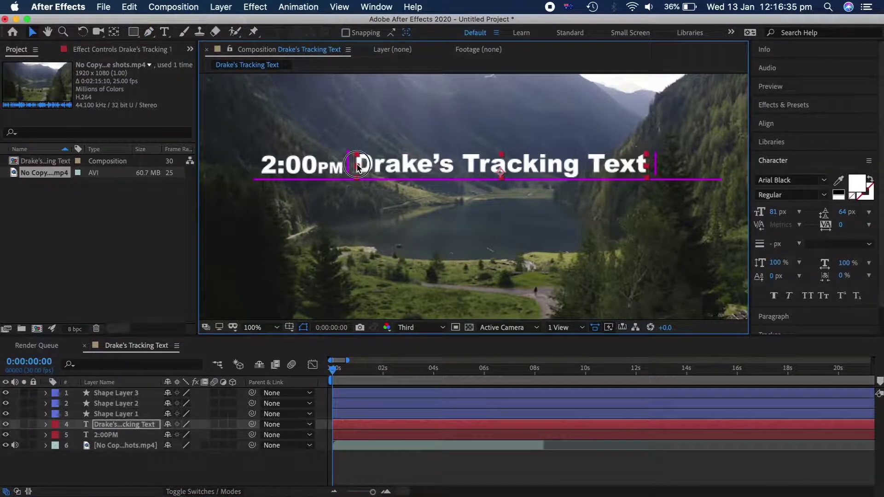
click(502, 152)
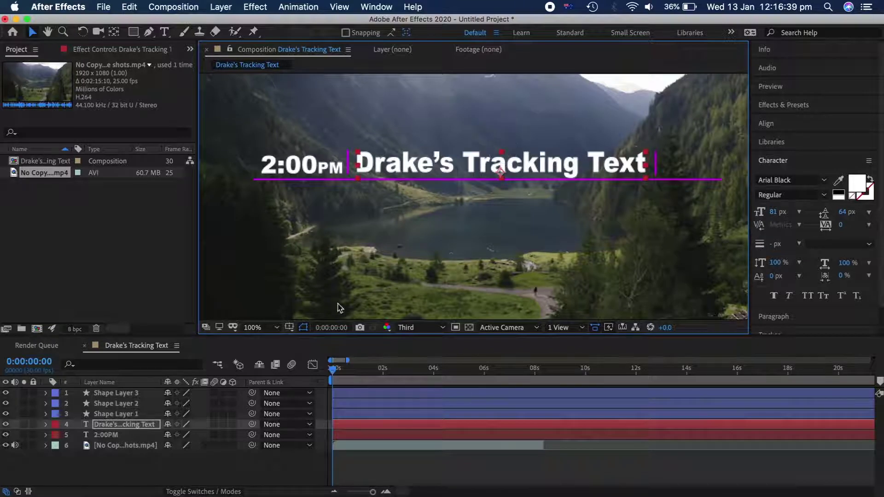
- Scale the 2:00PM text slightly narrower and taller to match the height of the title text
click(352, 436)
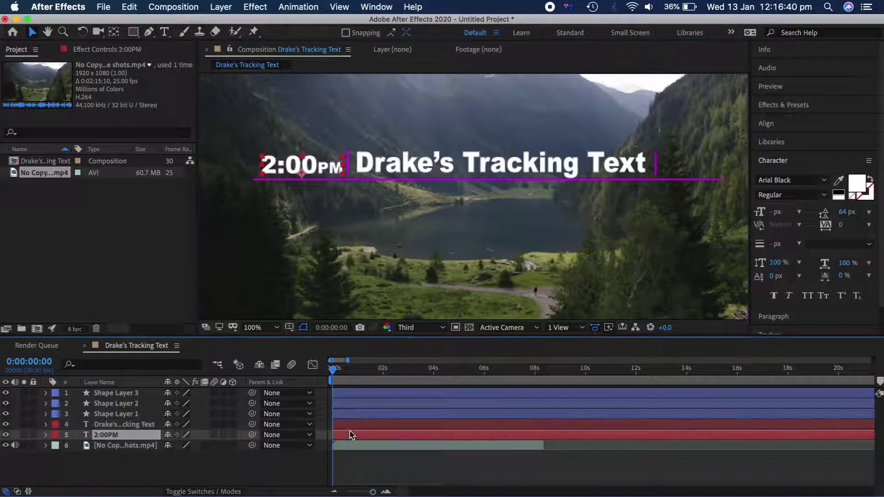
click(303, 155)
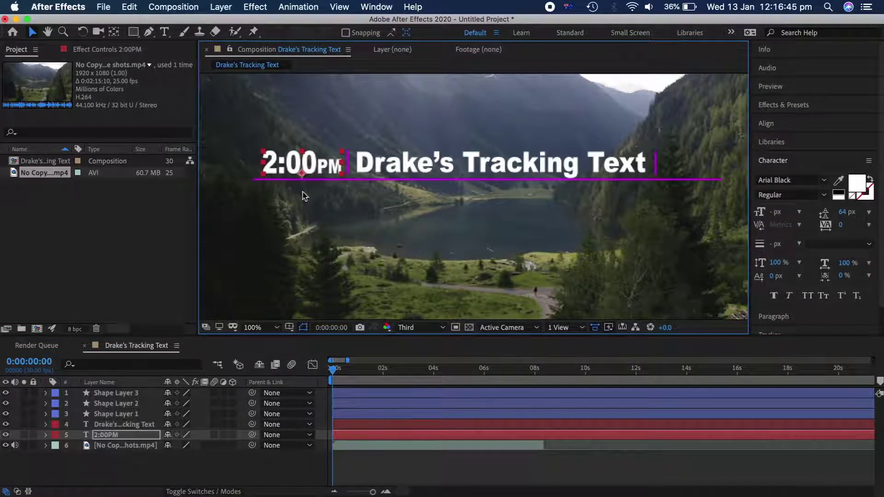
click(365, 459)
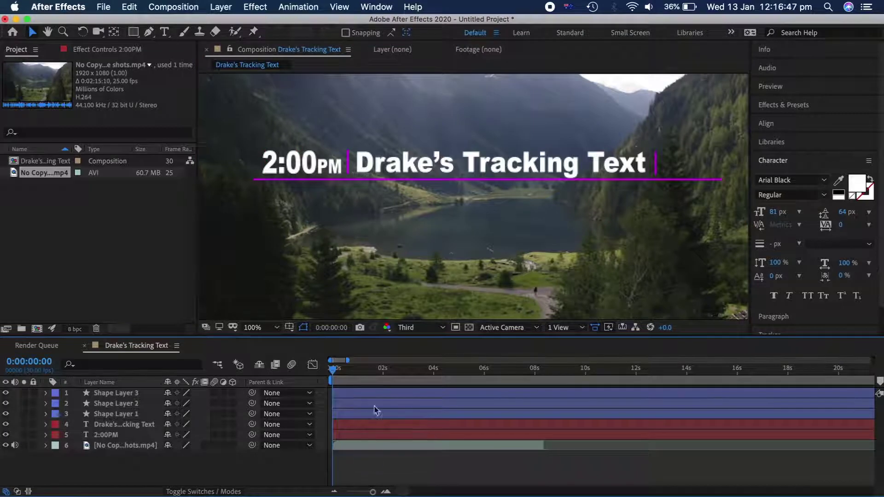
- Set the vertical Position of the "Drake's Tracking Text" layer to 463
click(365, 424)
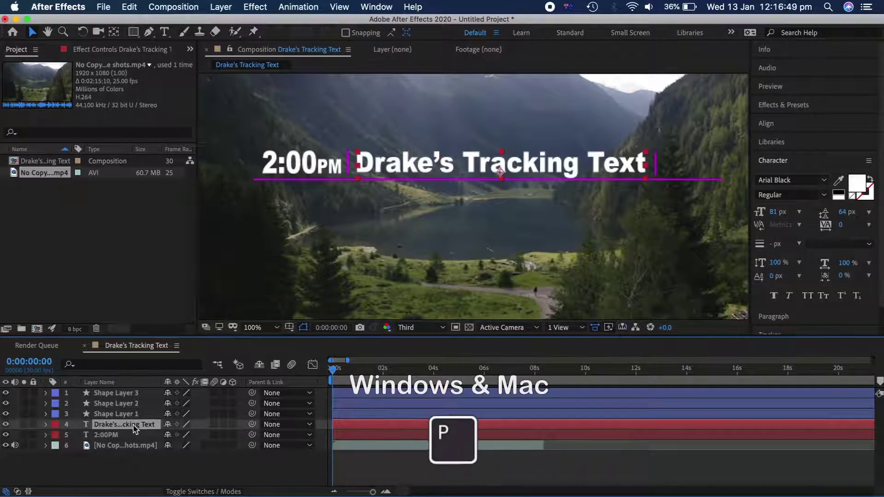
key(p)
drag(198, 436, 195, 434)
click(415, 464)
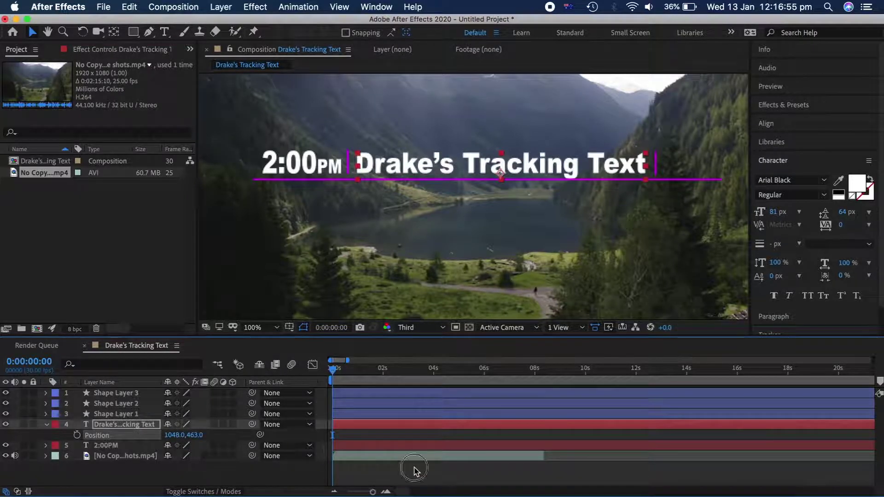
- Set the stroke color of all three line shape layers to white (FFFFFF)
click(377, 414)
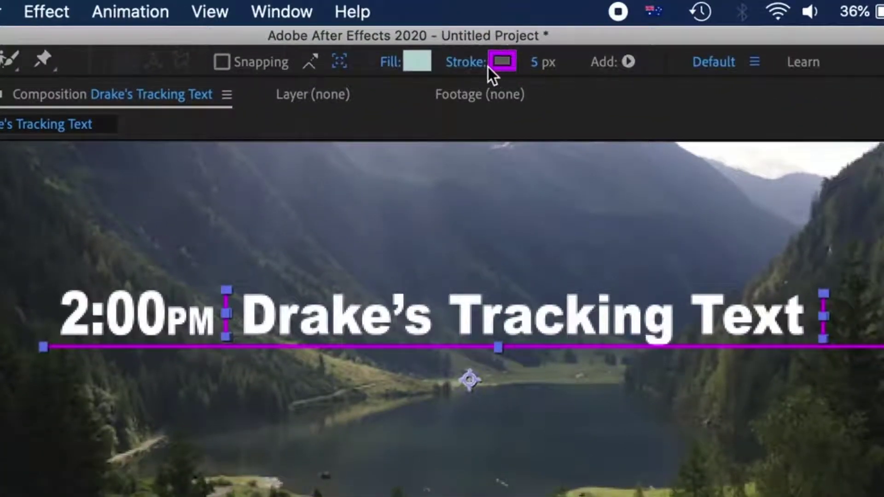
click(489, 65)
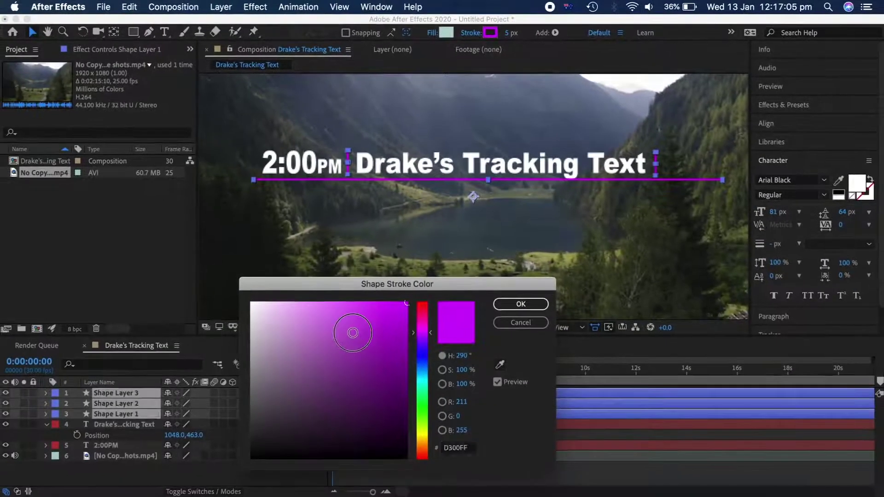
drag(343, 356, 174, 310)
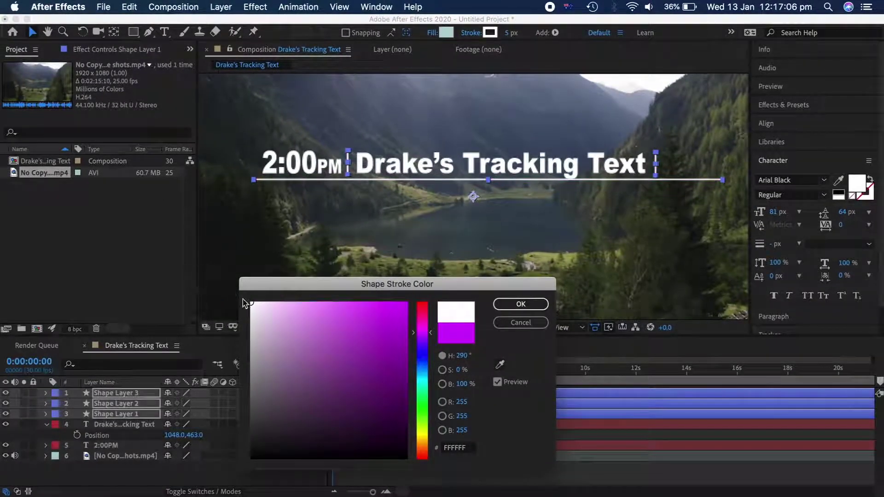
click(515, 304)
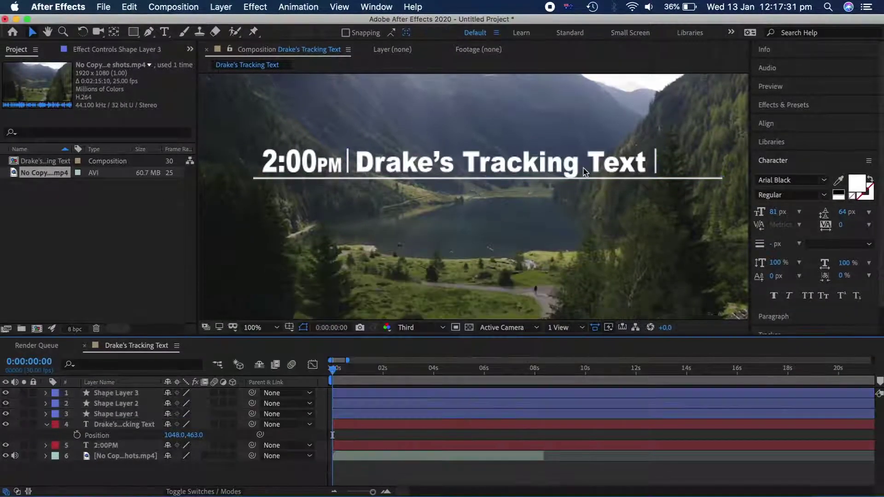
- Add a text layer near the second vertical line reading "TEXT EFFECT", with each word on its own line
key(comma)
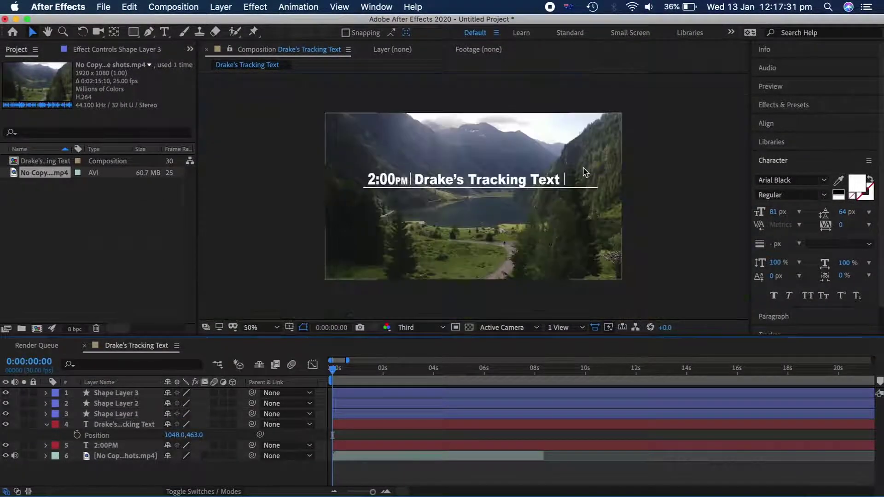
click(167, 32)
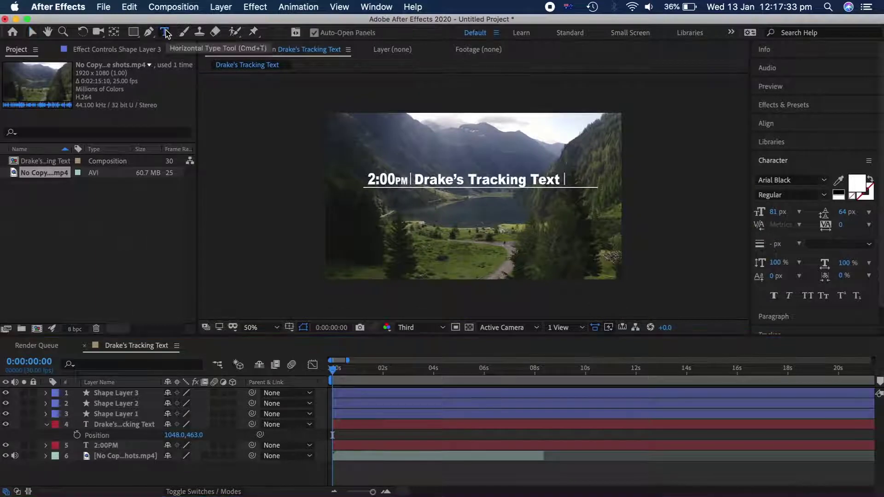
click(575, 174)
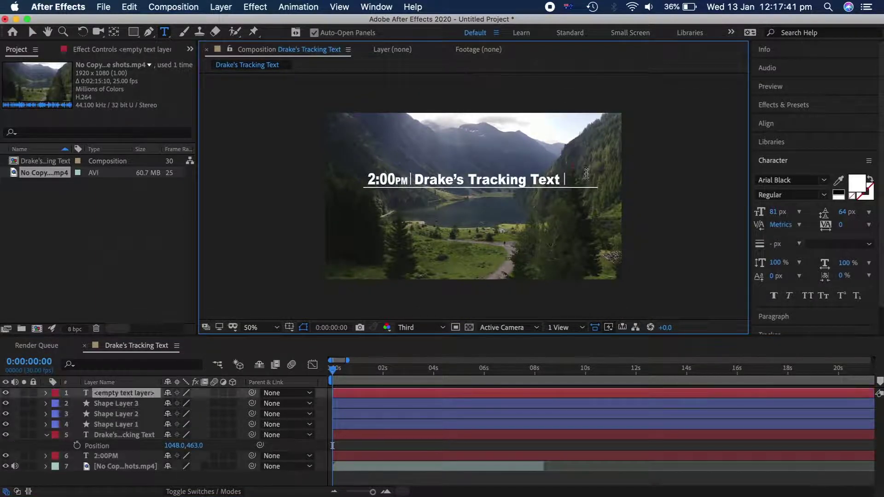
text(TEXT )
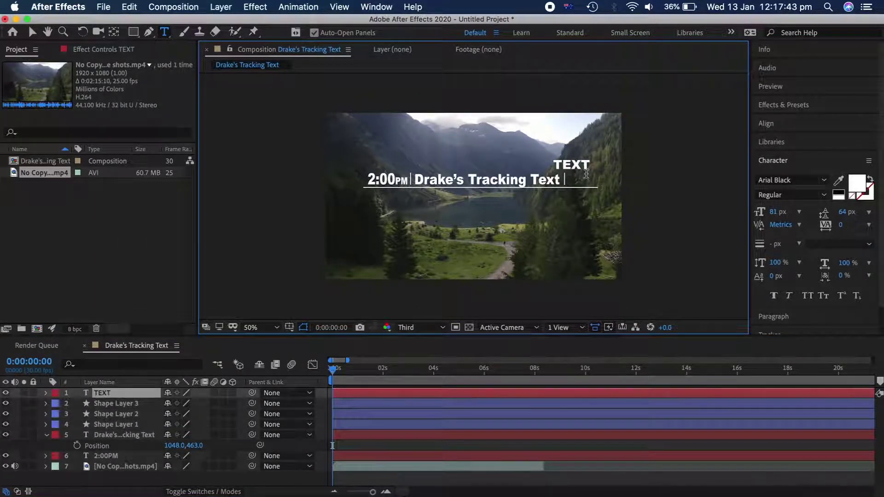
text(EFFECT)
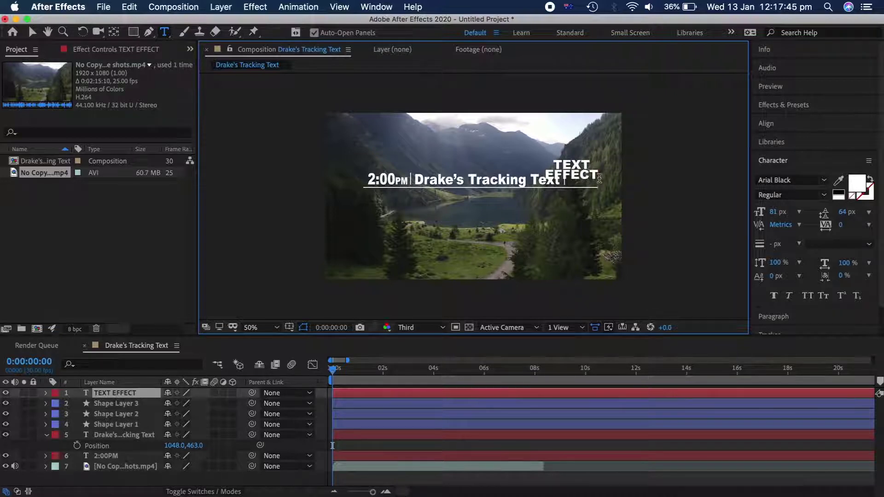
- Set the TEXT EFFECT font size to 54 px and move the layer just right of the second vertical line, above the underline
drag(598, 177, 552, 161)
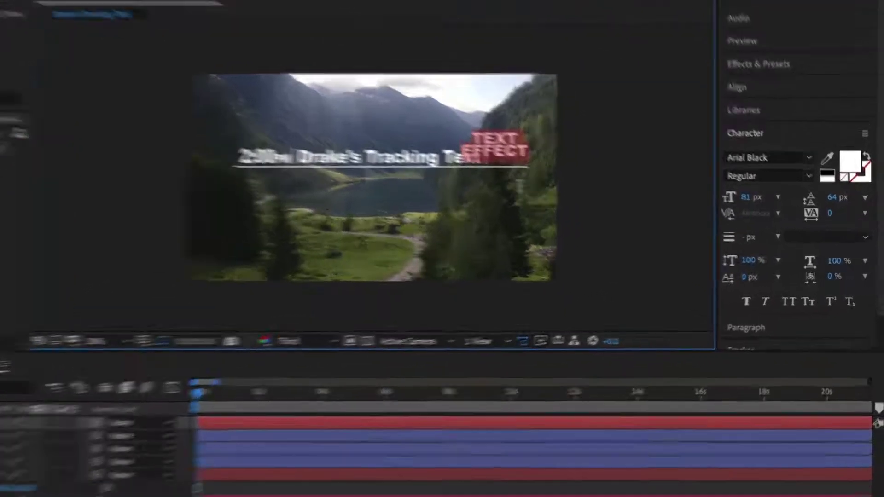
drag(749, 198, 725, 198)
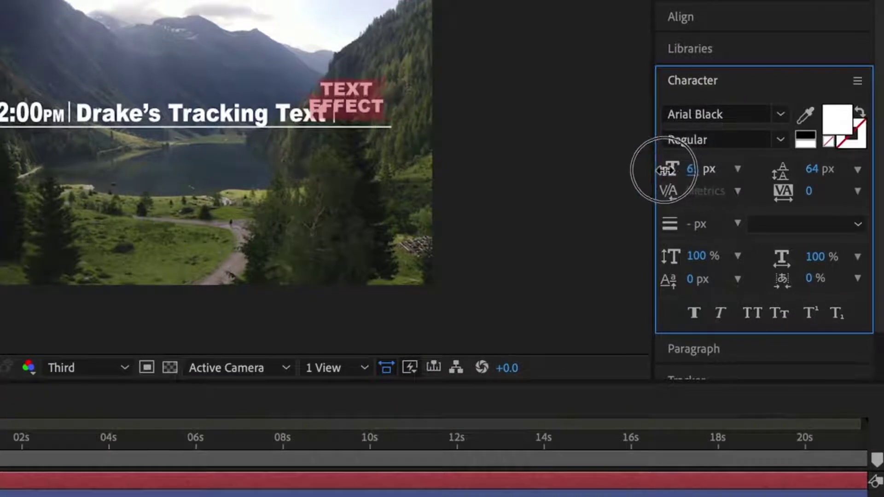
drag(664, 171, 659, 170)
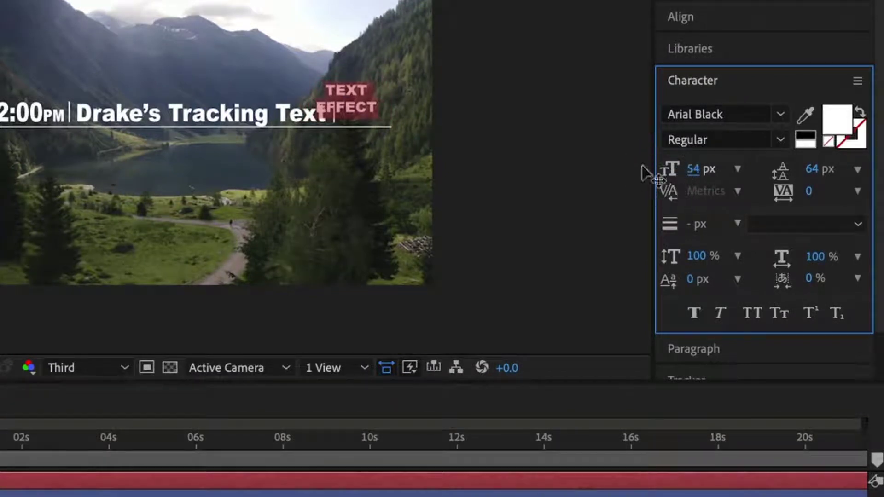
click(390, 136)
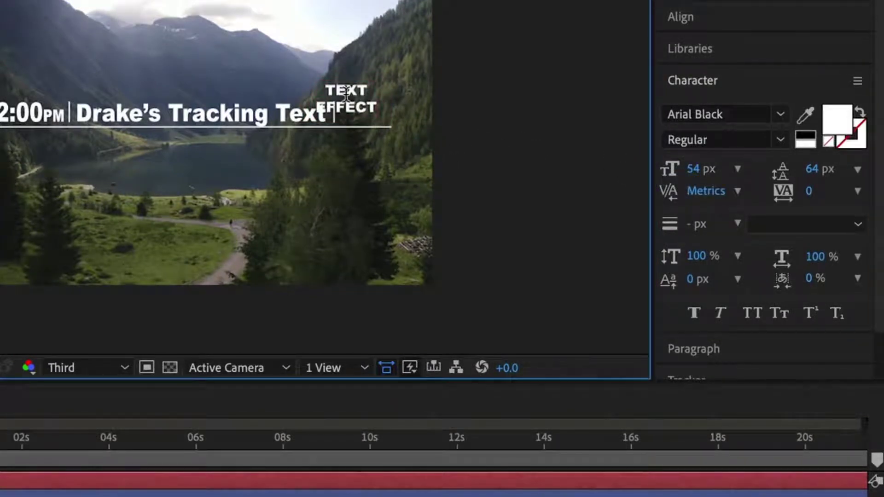
click(209, 483)
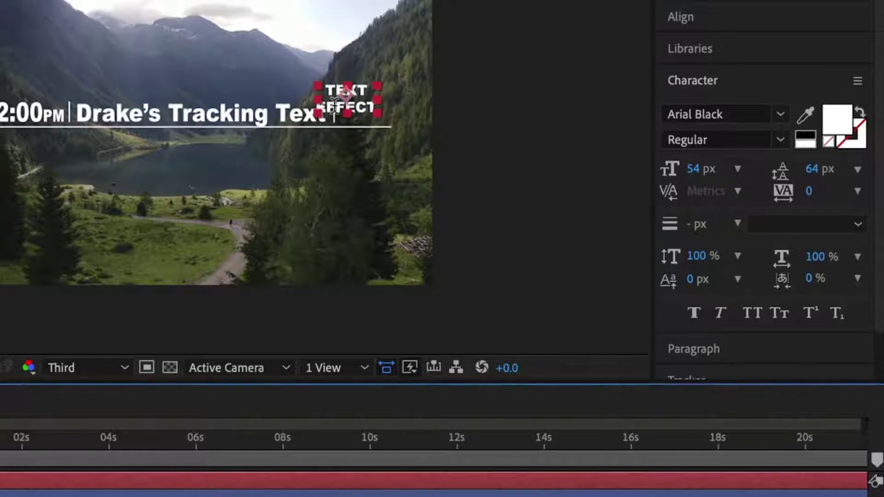
click(334, 106)
drag(351, 118, 361, 124)
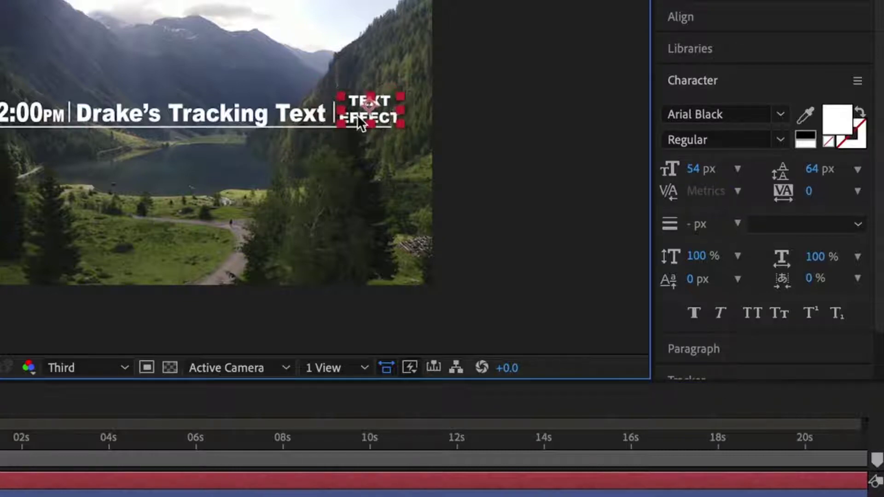
- Set the TEXT EFFECT text to a 42 px font size with 48 px leading
click(818, 170)
drag(814, 171, 778, 175)
mouse_move(696, 170)
mouse_down()
mouse_move(710, 168)
mouse_move(670, 168)
mouse_move(684, 171)
mouse_up()
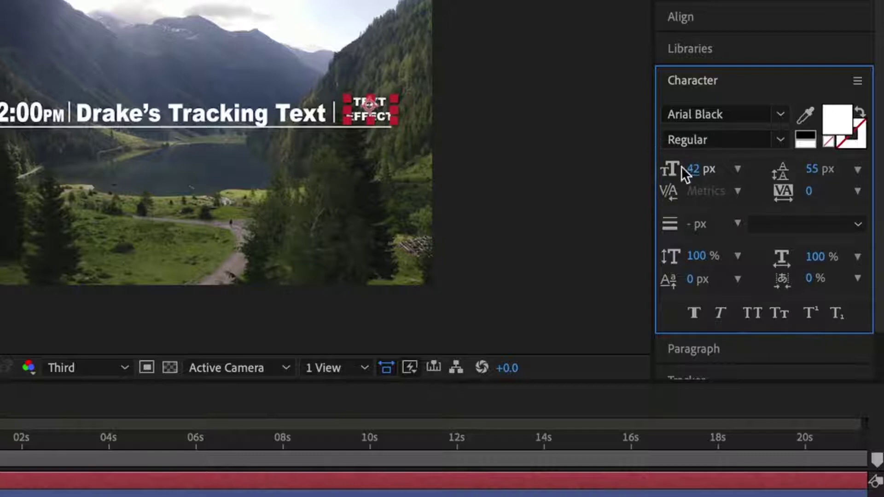
drag(803, 167, 806, 169)
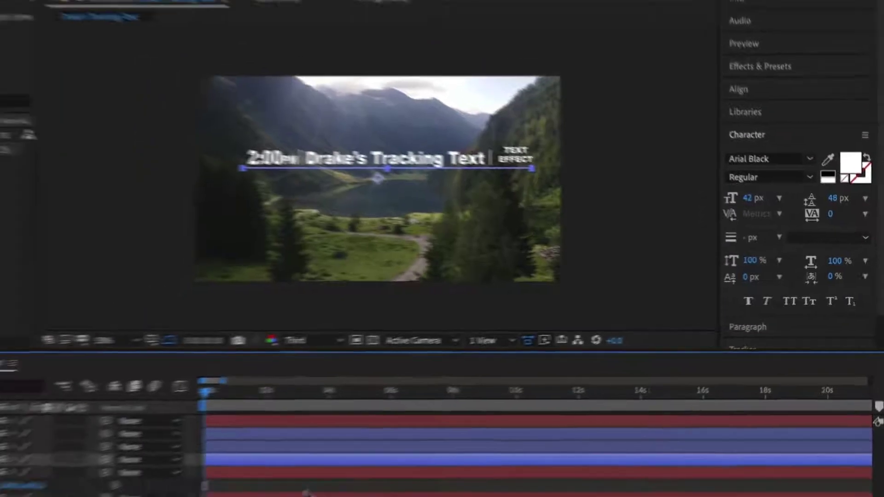
- Nudge the TEXT EFFECT text slightly left, closer to the second vertical line
click(416, 448)
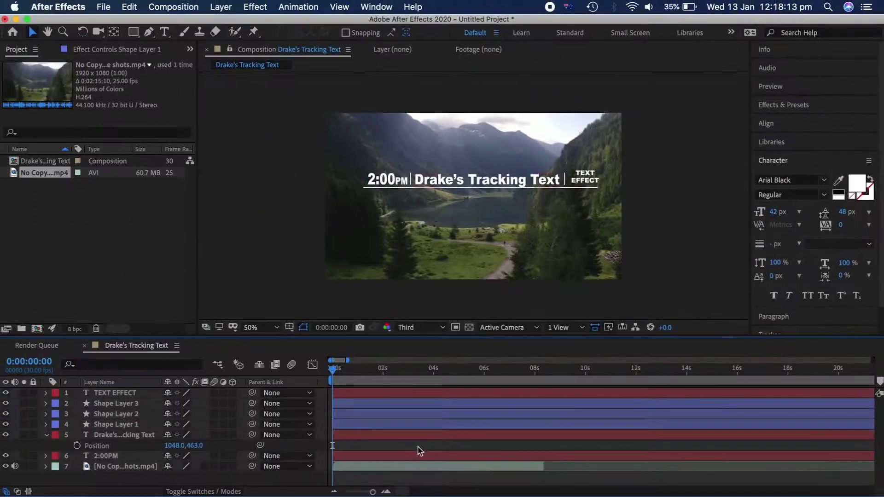
click(581, 180)
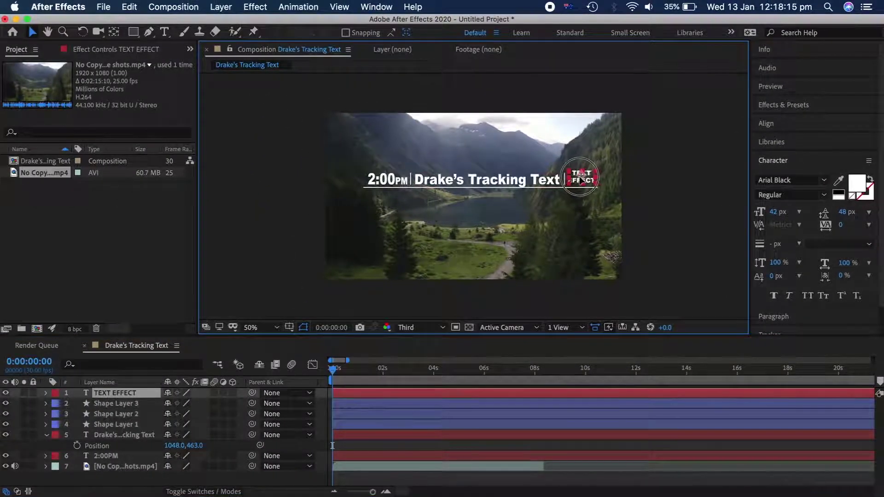
key(Return)
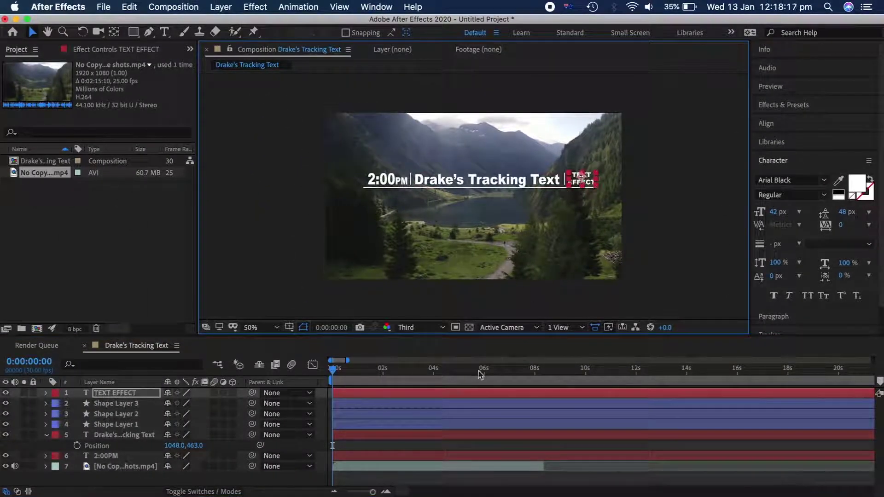
- Draw a rectangle shape that covers the TEXT EFFECT label just right of the second vertical line, with no other layer selected
click(468, 446)
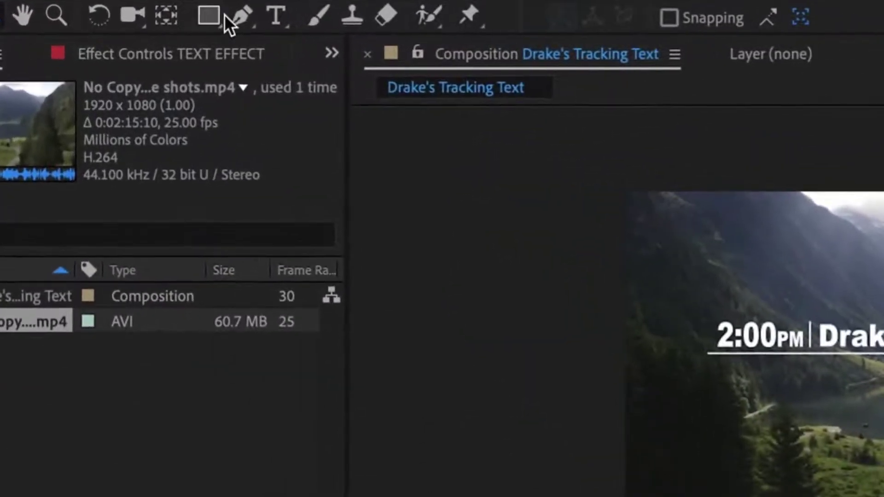
click(215, 15)
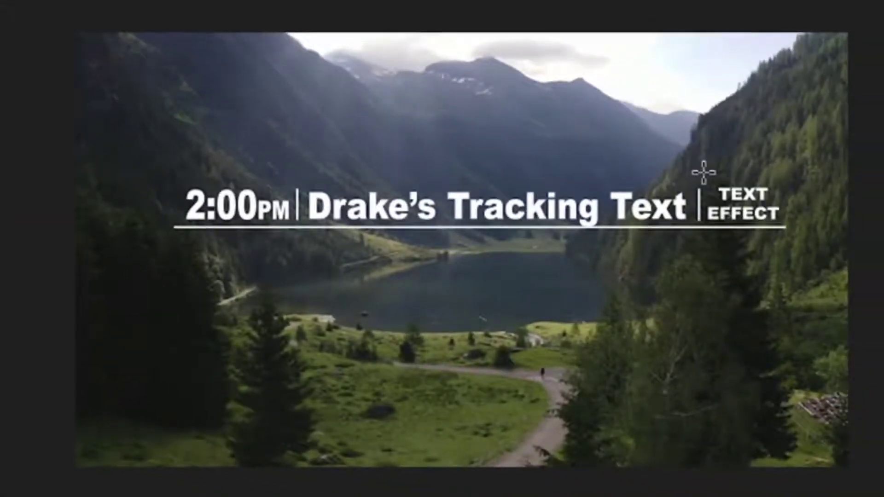
drag(704, 172, 797, 264)
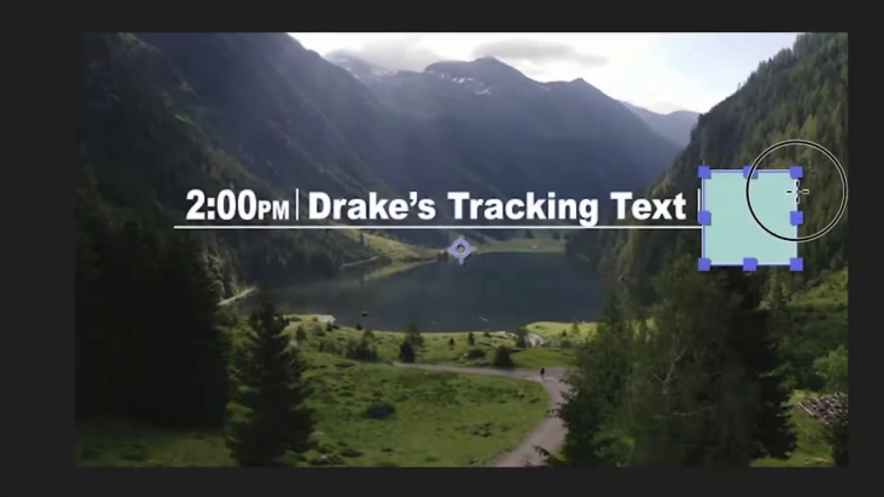
drag(797, 192, 789, 191)
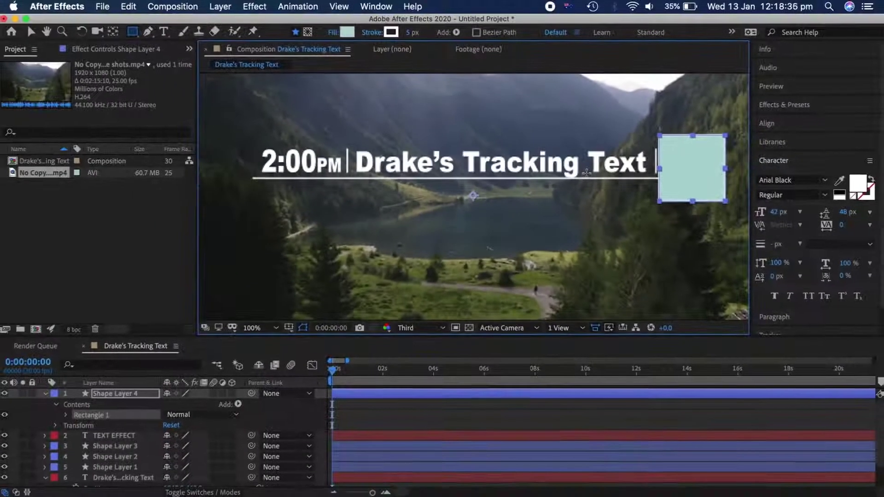
- Shorten the rectangle and fit it between the second vertical line and the end of the underline
key(v)
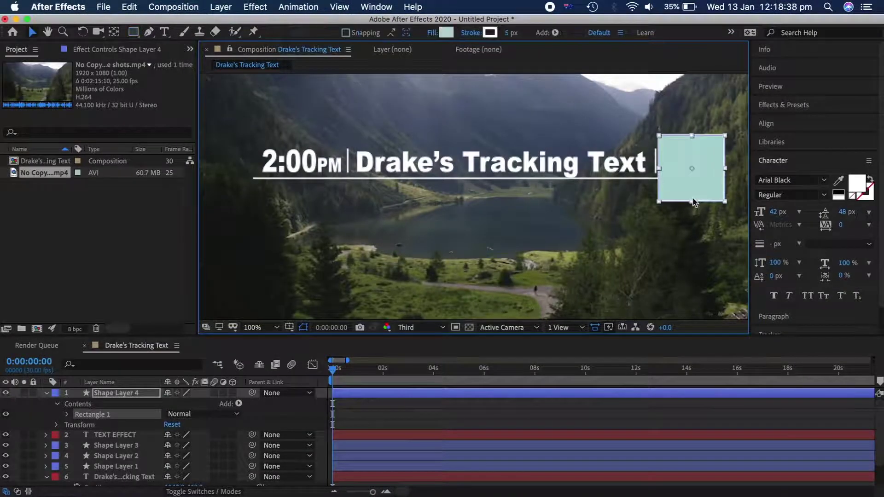
drag(690, 202, 677, 162)
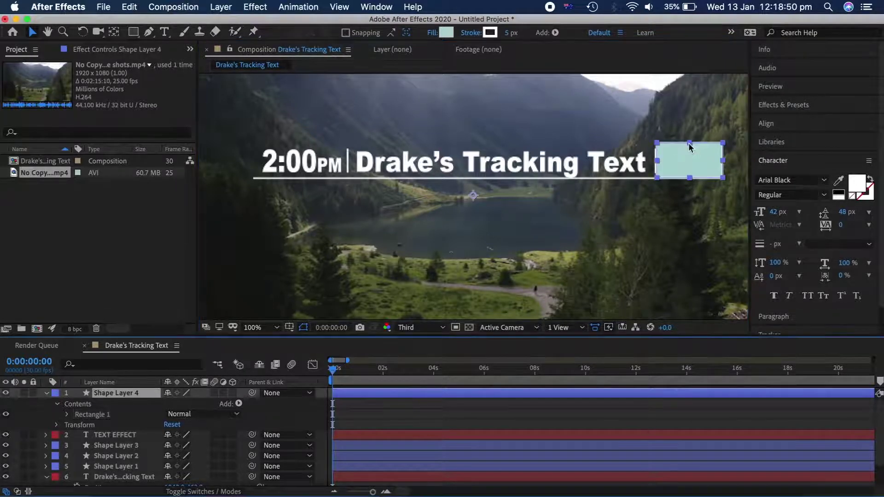
drag(690, 143, 689, 151)
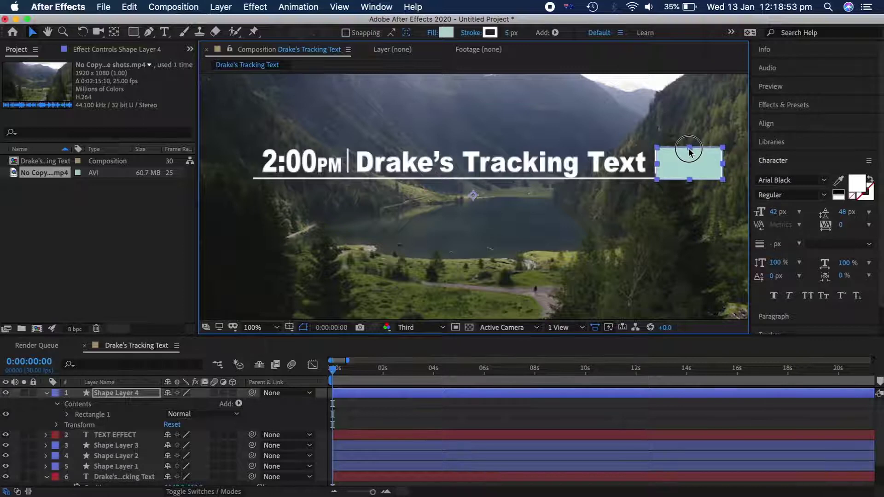
drag(689, 148, 689, 147)
click(498, 411)
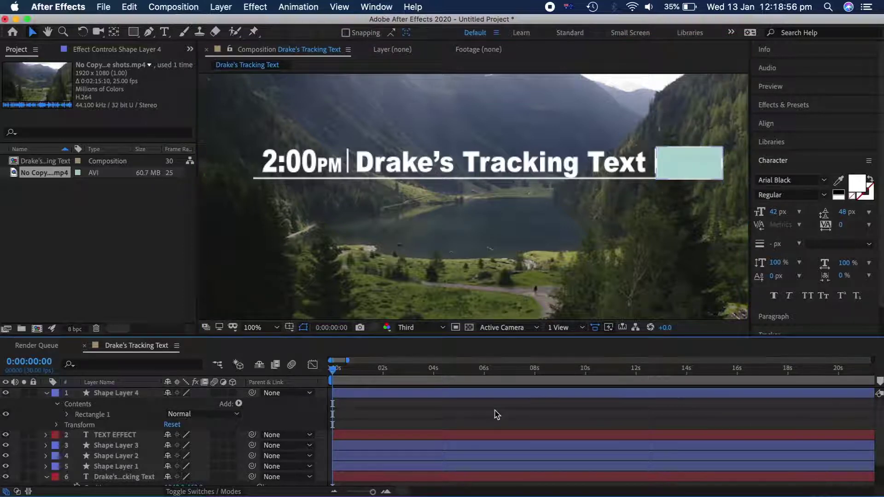
- Change the fill colour of the rectangle on Shape Layer 4 to white
click(477, 395)
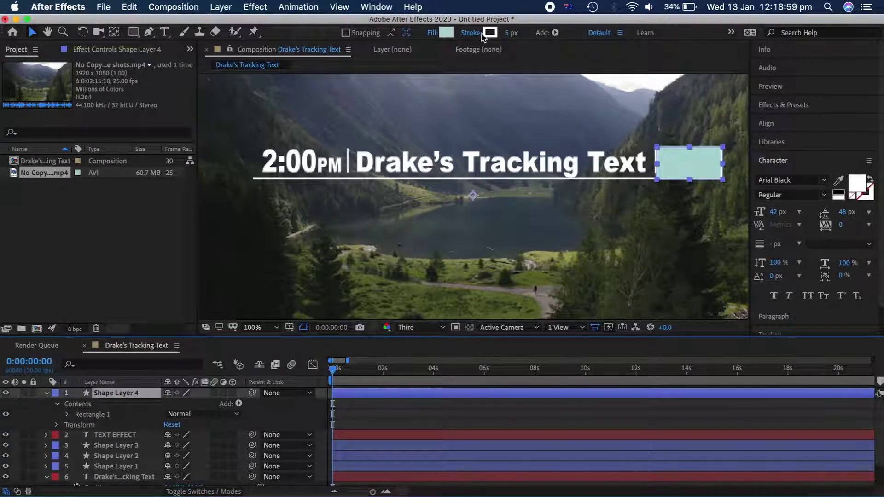
click(446, 33)
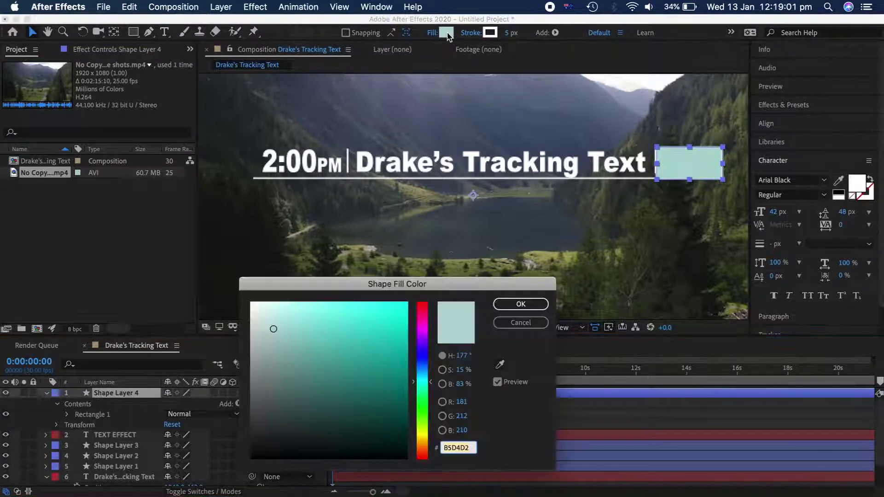
mouse_move(315, 344)
mouse_down()
mouse_move(217, 269)
mouse_move(226, 278)
mouse_up()
click(518, 304)
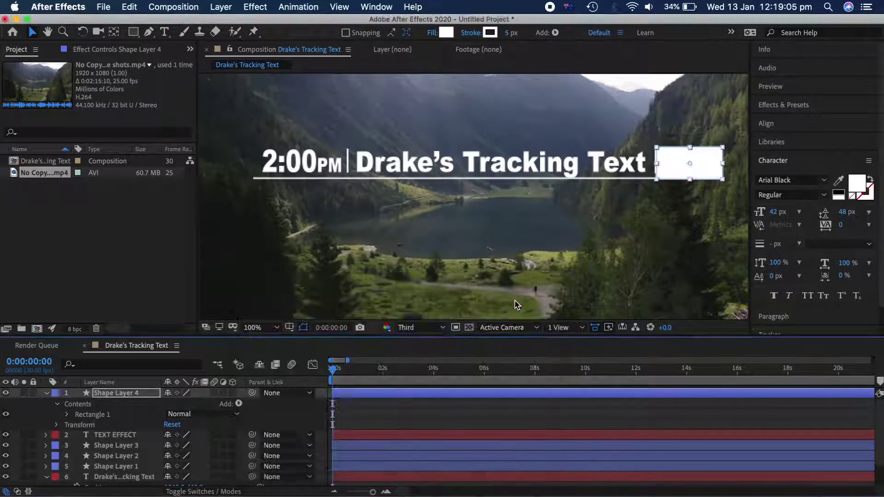
click(448, 405)
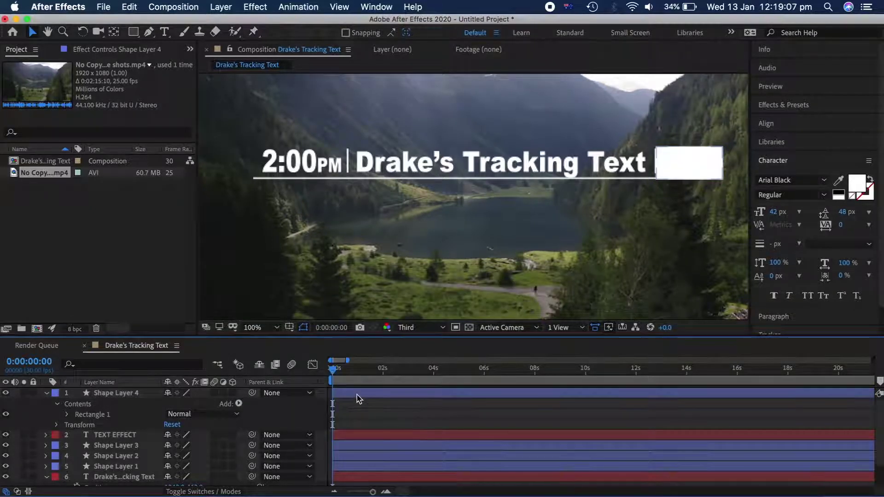
- Move the TEXT EFFECT layer above Shape Layer 4 and recolour its text dark grey, 484848
click(350, 436)
drag(131, 435, 123, 392)
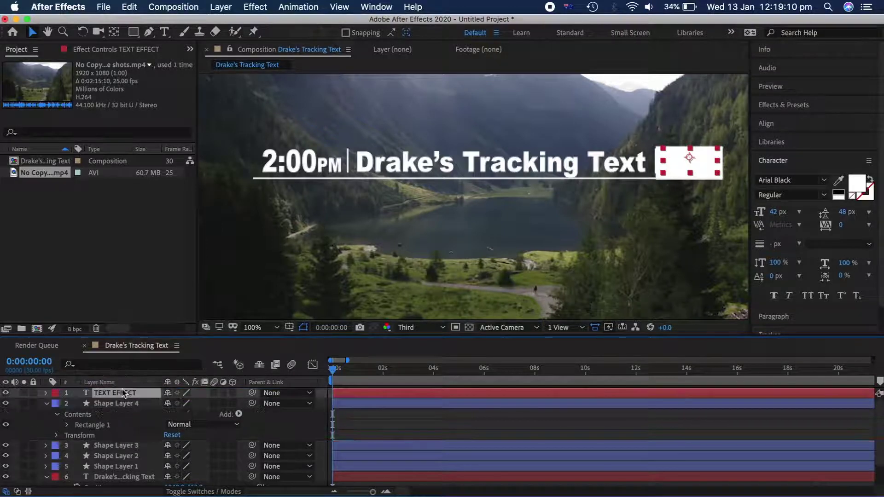
double_click(677, 161)
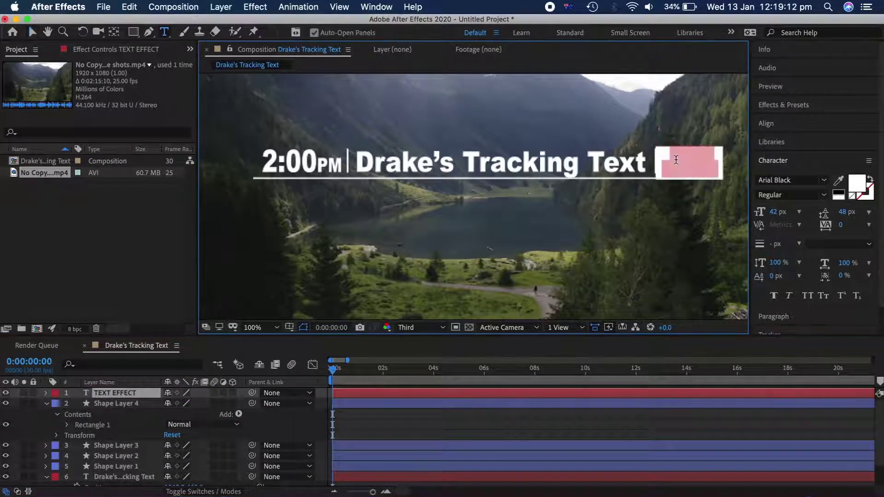
click(851, 189)
drag(273, 319, 258, 405)
click(512, 300)
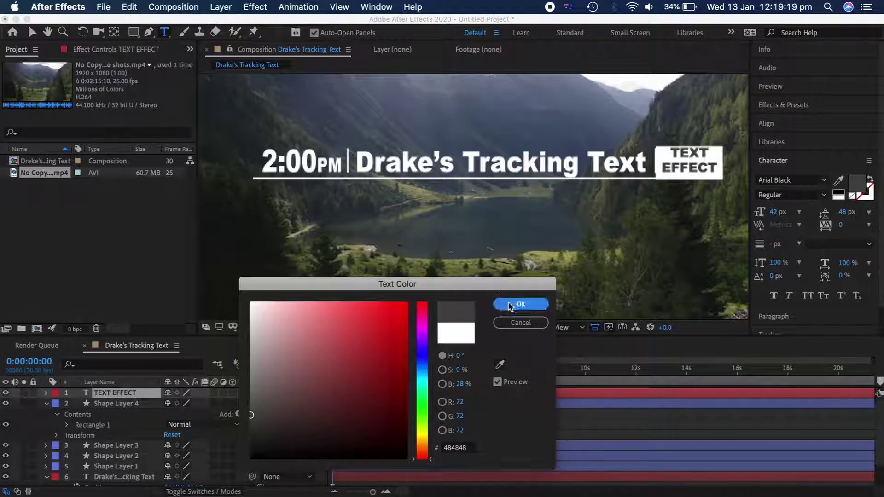
- Adjust the white rectangle's height to meet the underline and scale the TEXT EFFECT text down slightly to fit inside it
click(363, 404)
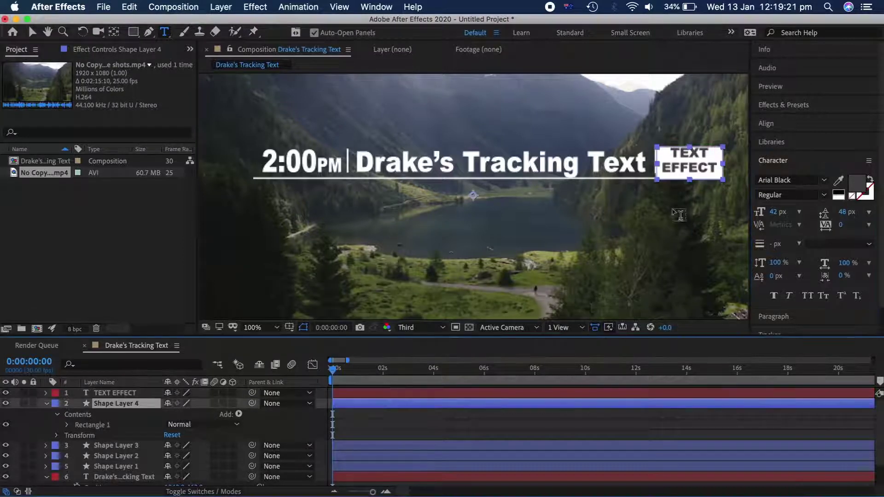
key(v)
click(691, 180)
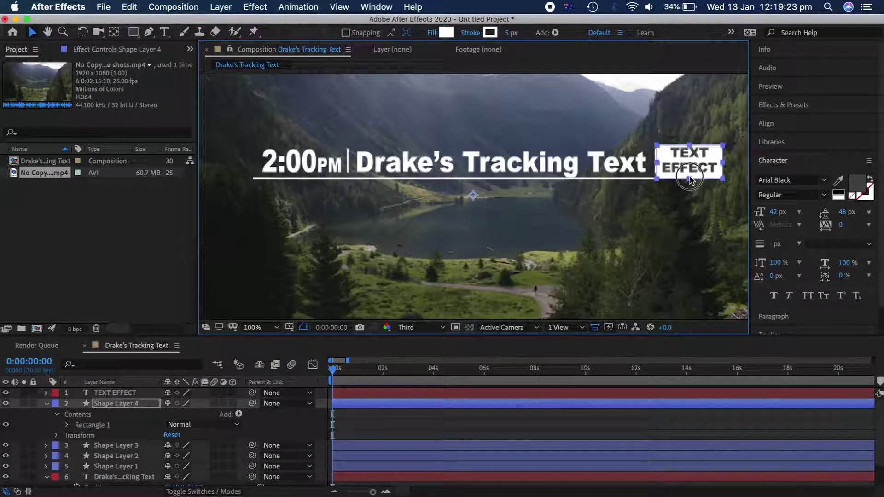
drag(690, 179, 691, 182)
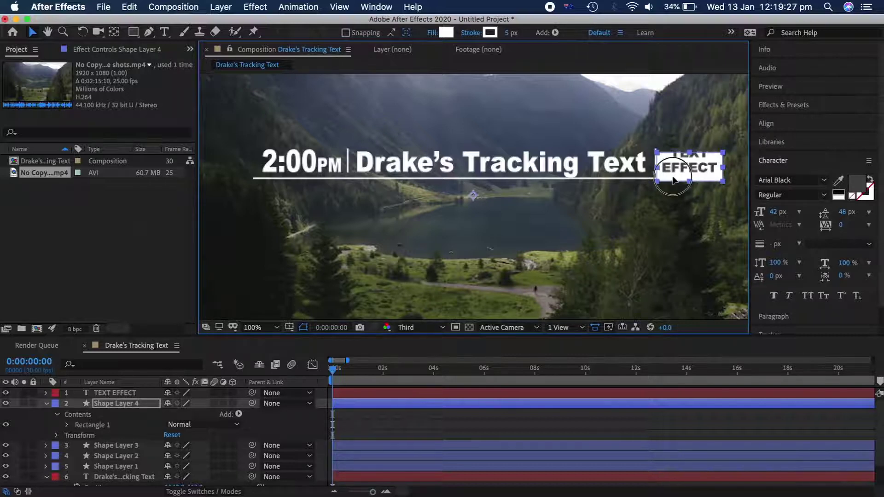
click(684, 159)
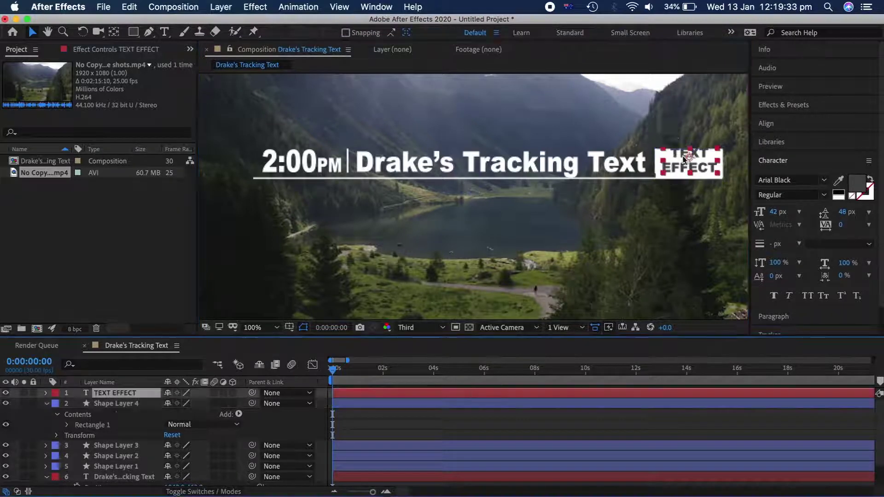
drag(683, 158, 715, 154)
- Set the opacity of both the TEXT EFFECT layer and Shape Layer 4 to 75%
click(371, 403)
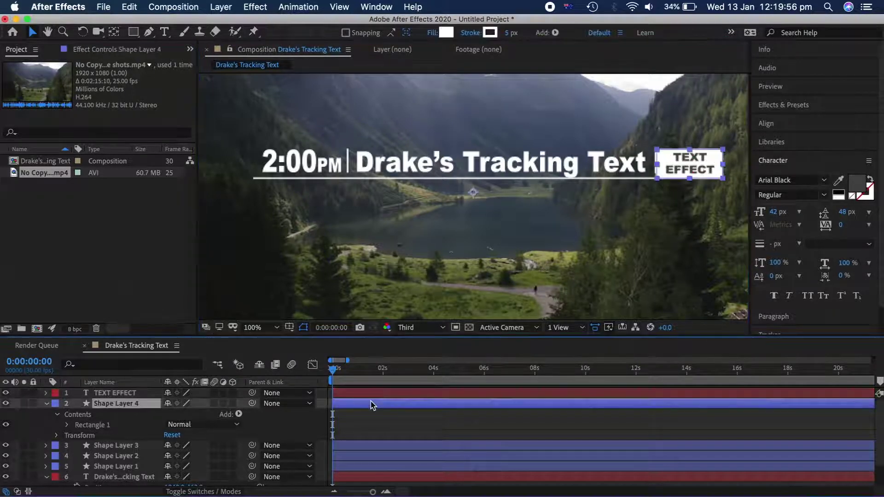
click(373, 393)
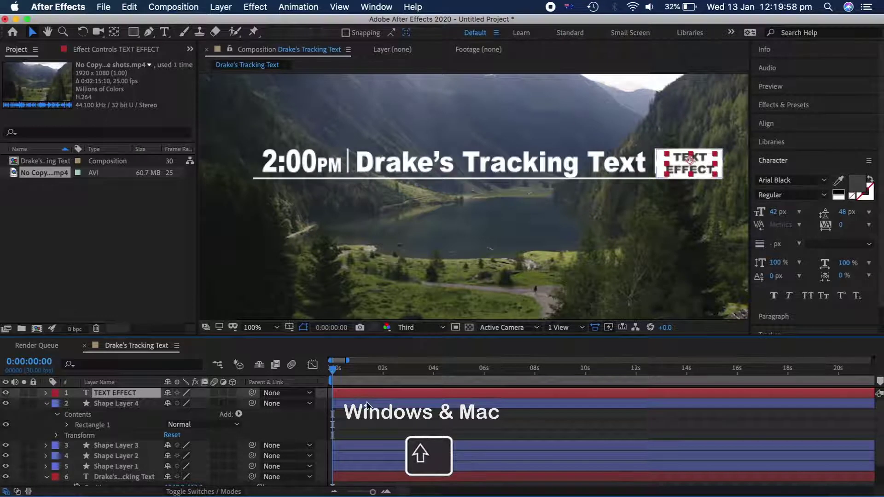
click(367, 404)
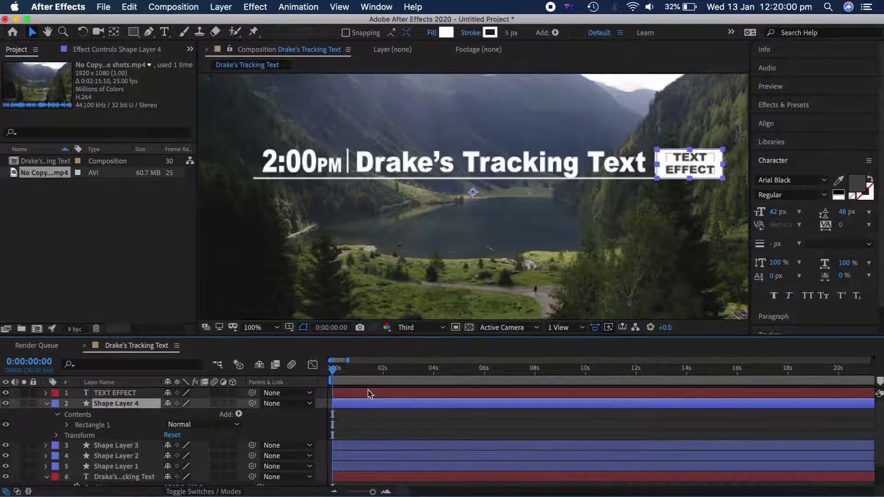
shift+click(369, 393)
key(t)
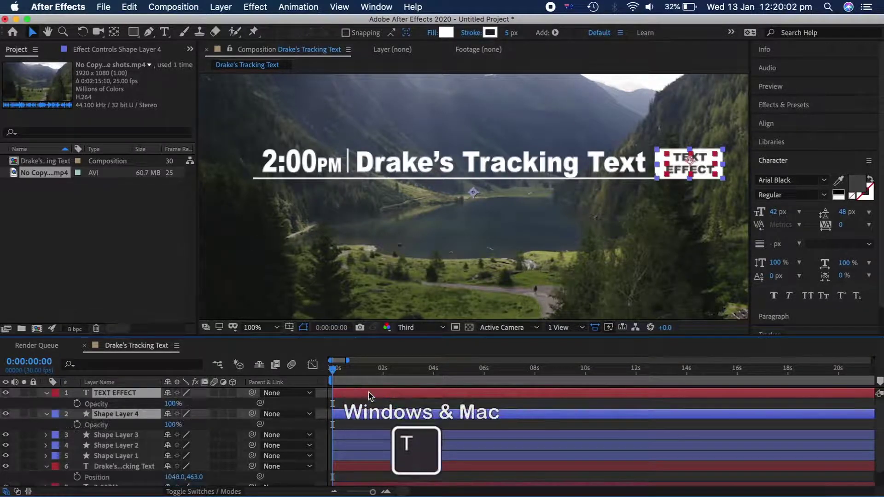
click(169, 404)
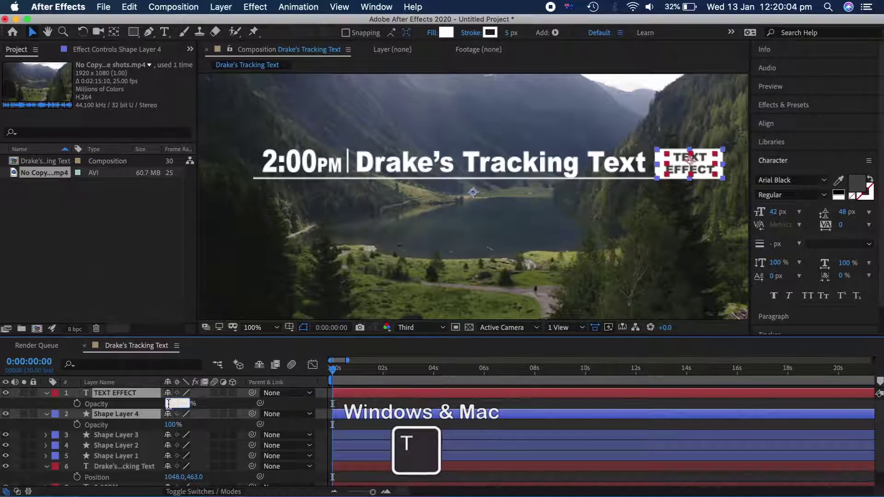
text(95)
key(Return)
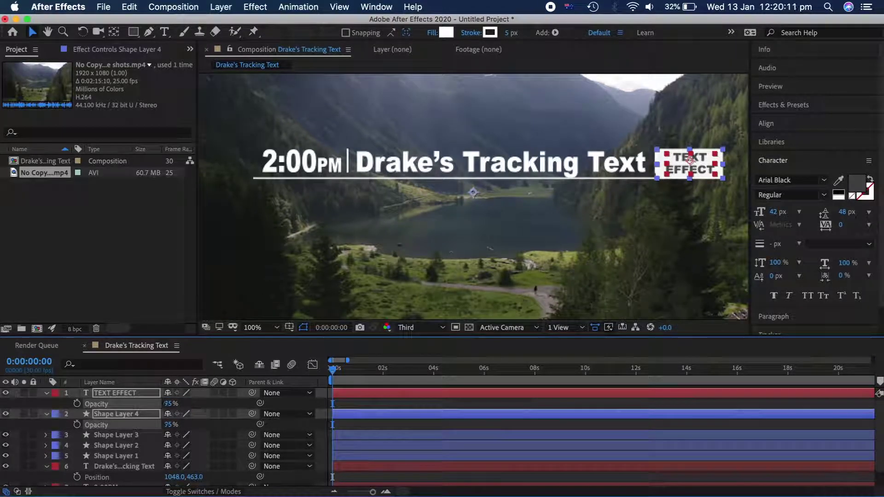
click(388, 426)
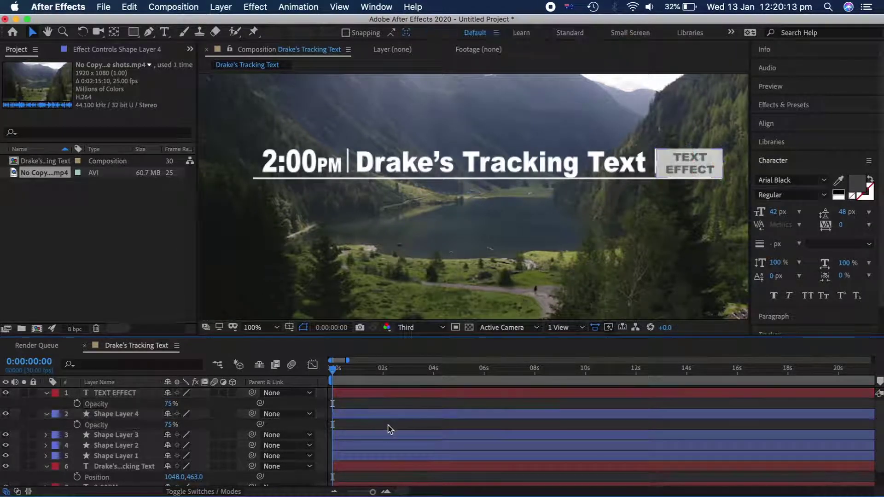
- Pre-compose Shape Layers 1, 2 and 3, moving all attributes into the new composition, then view its contents and return to Drake's Tracking Text
click(390, 438)
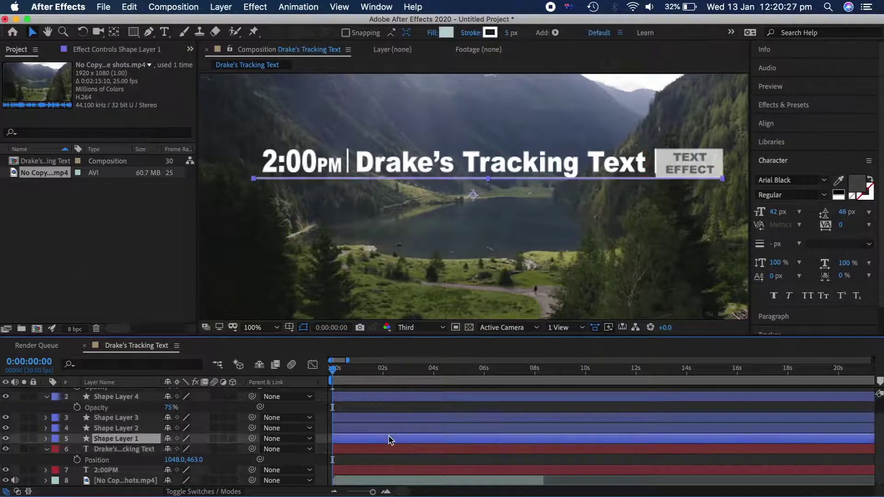
click(376, 428)
click(380, 418)
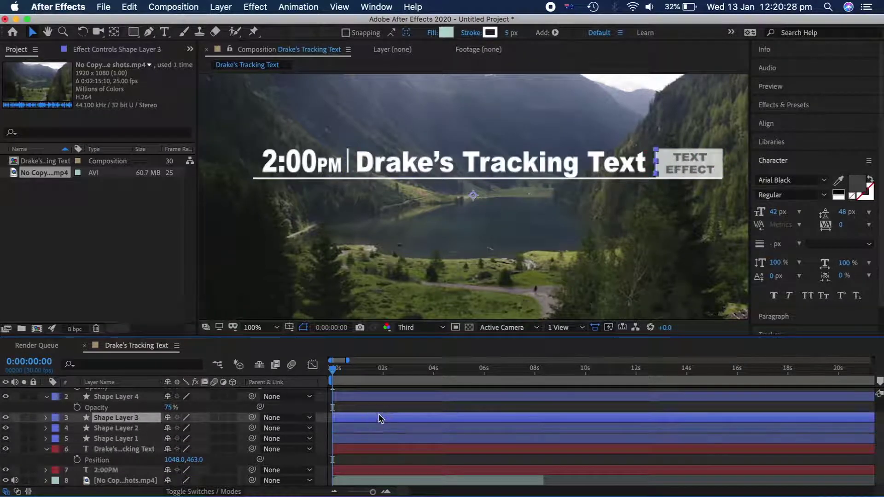
shift+click(381, 438)
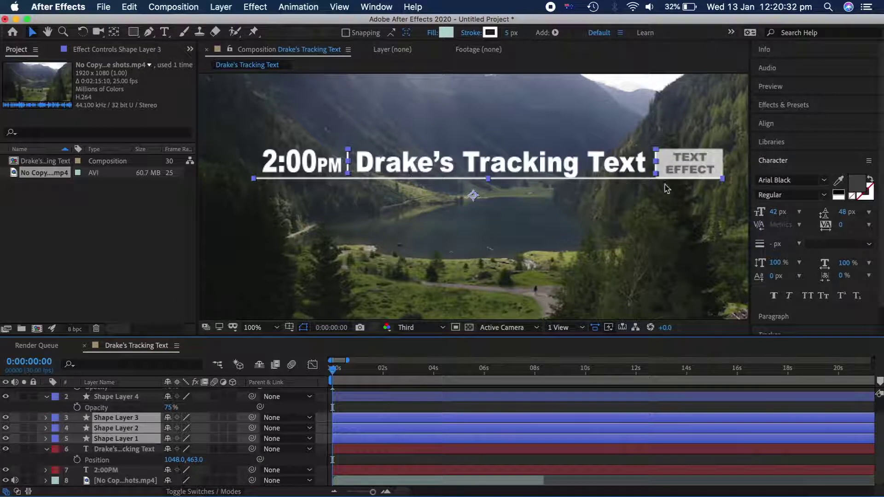
right_click(380, 418)
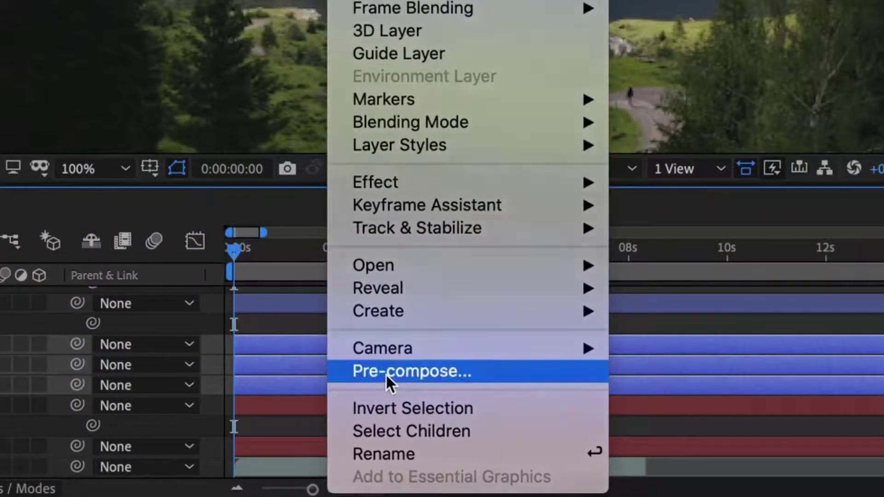
click(385, 373)
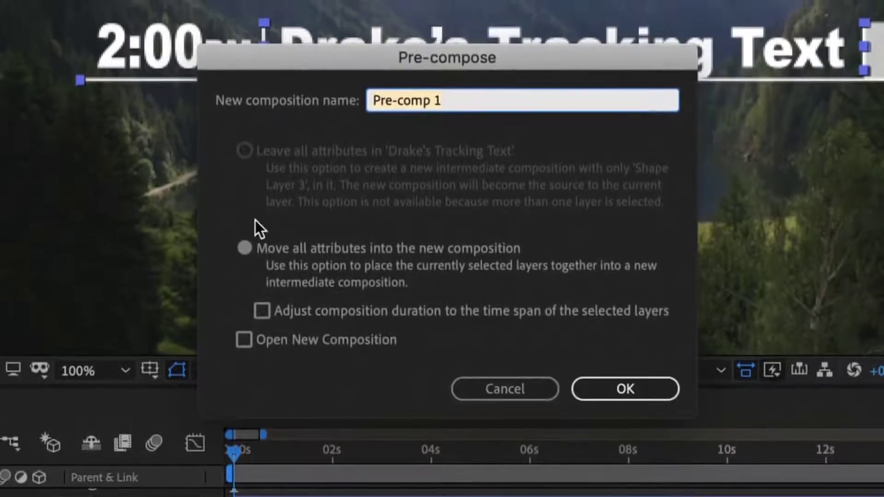
click(601, 388)
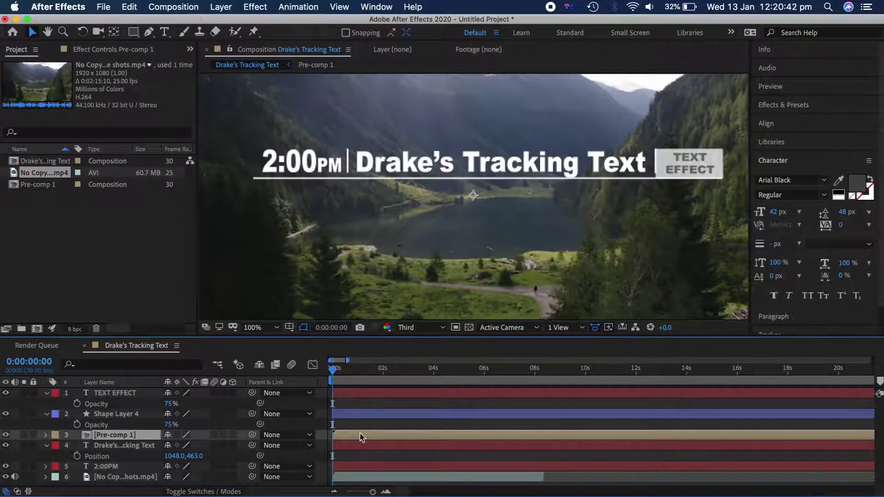
double_click(360, 434)
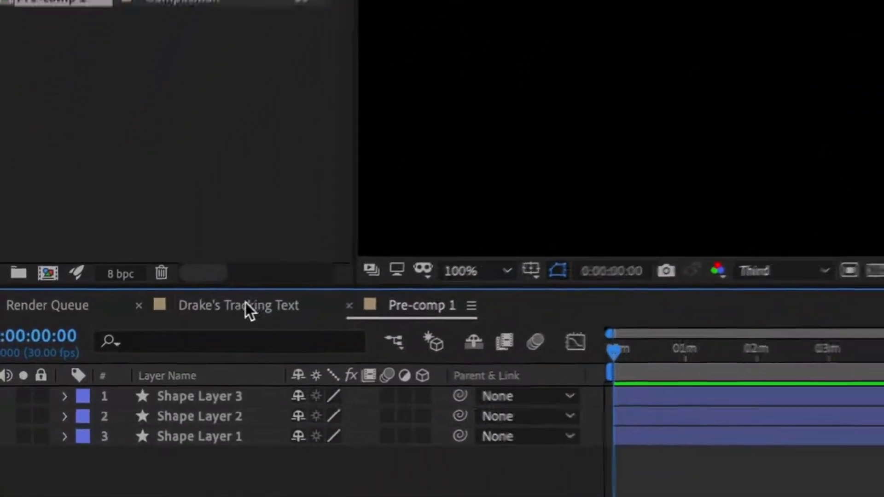
click(245, 305)
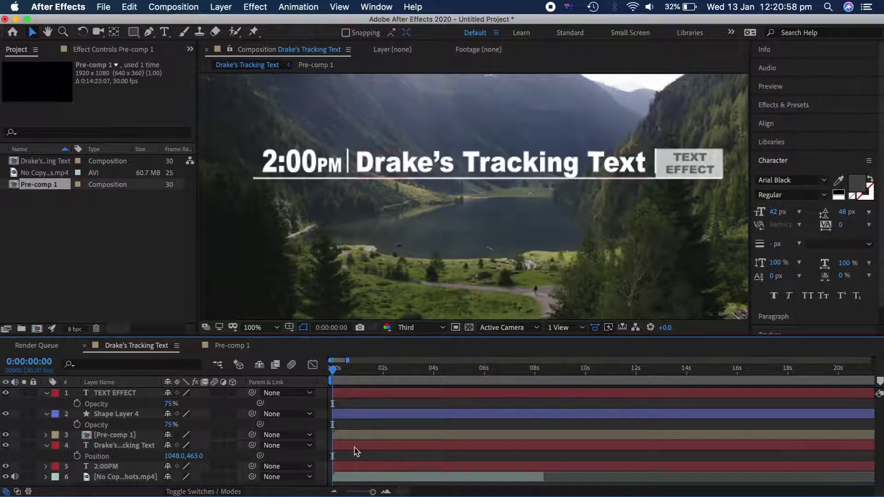
- Apply the 4-Color Gradient effect to both the 2:00PM and Drake's Tracking Text layers
click(356, 446)
click(368, 466)
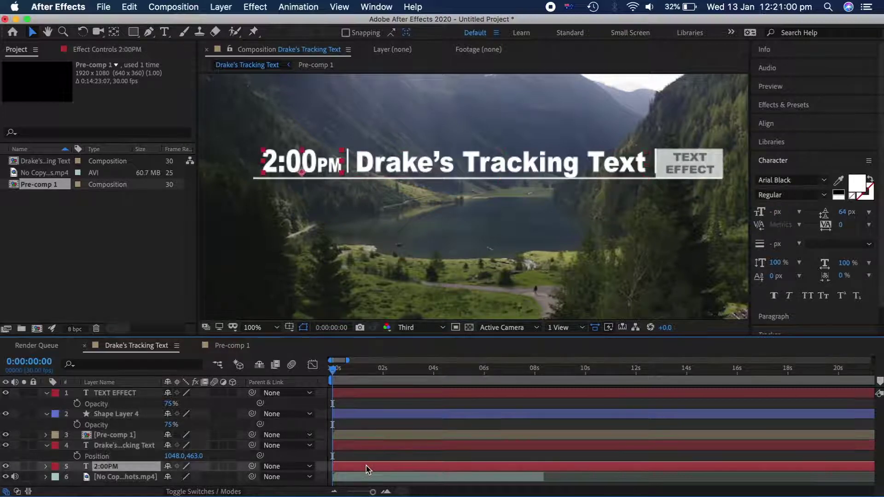
shift+click(370, 445)
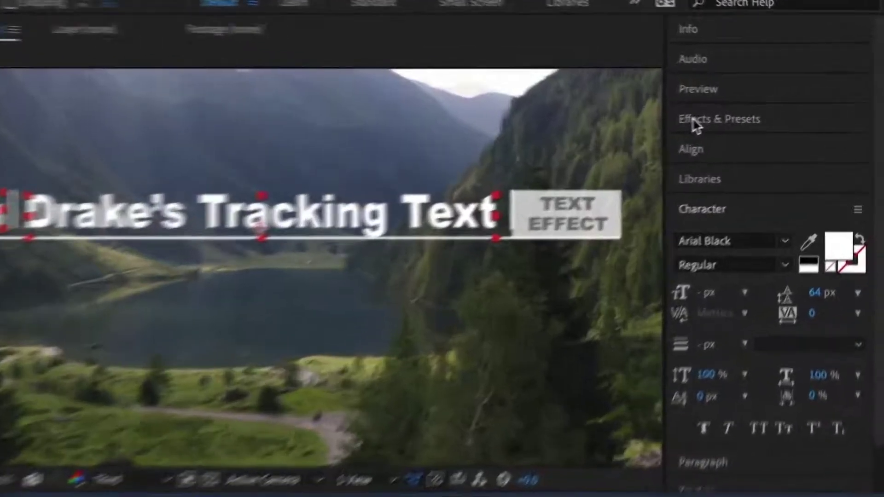
click(767, 105)
click(642, 166)
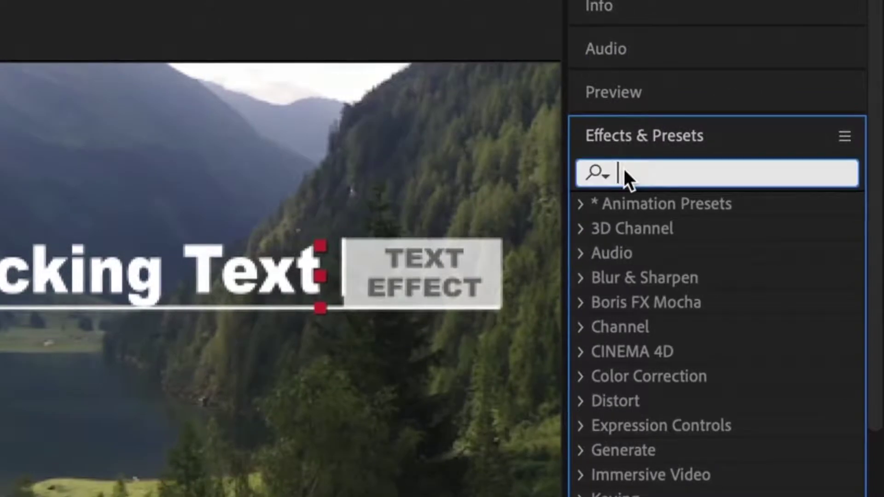
text(4)
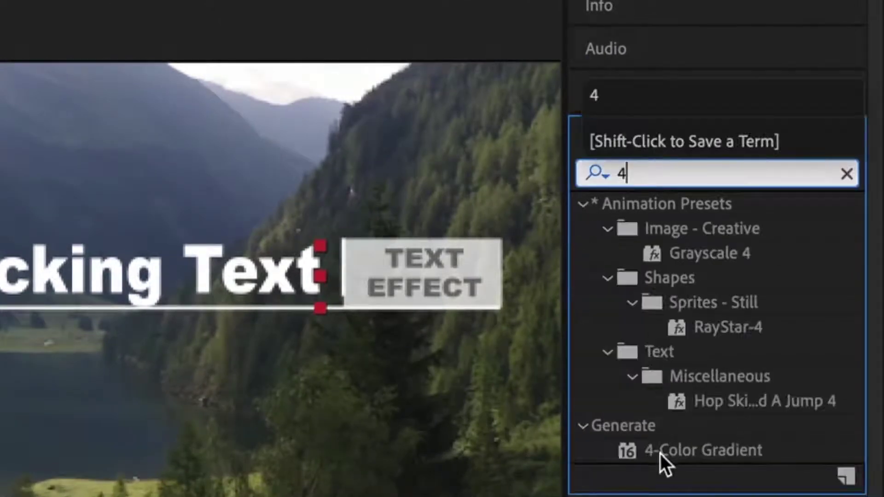
double_click(678, 453)
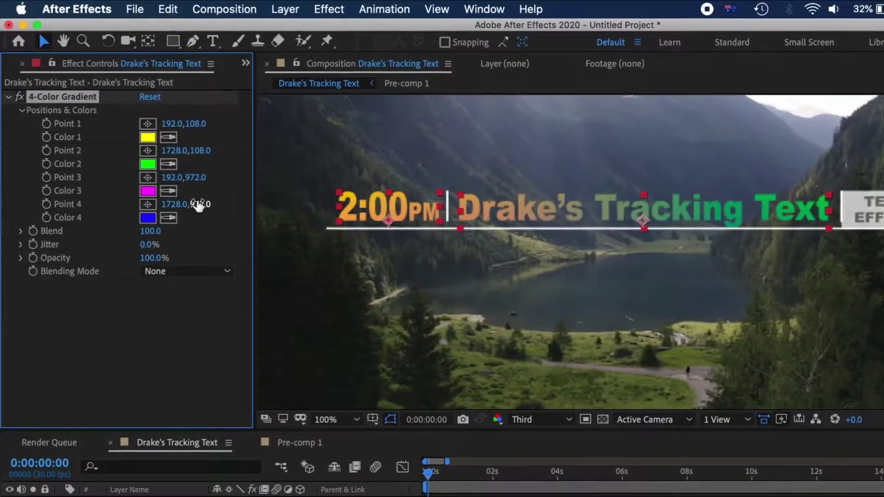
- Change Color 4 of the text gradient to magenta and make Color 2 and Color 1 white
click(148, 217)
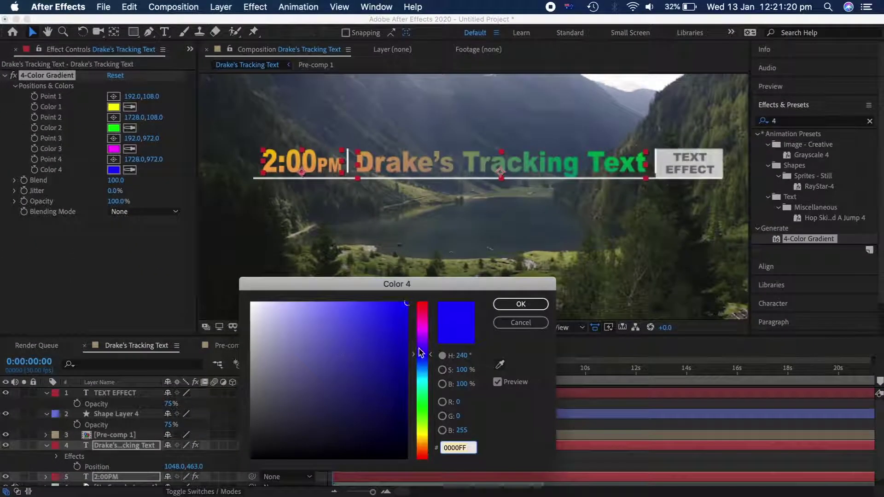
drag(410, 355, 414, 332)
click(508, 307)
click(115, 129)
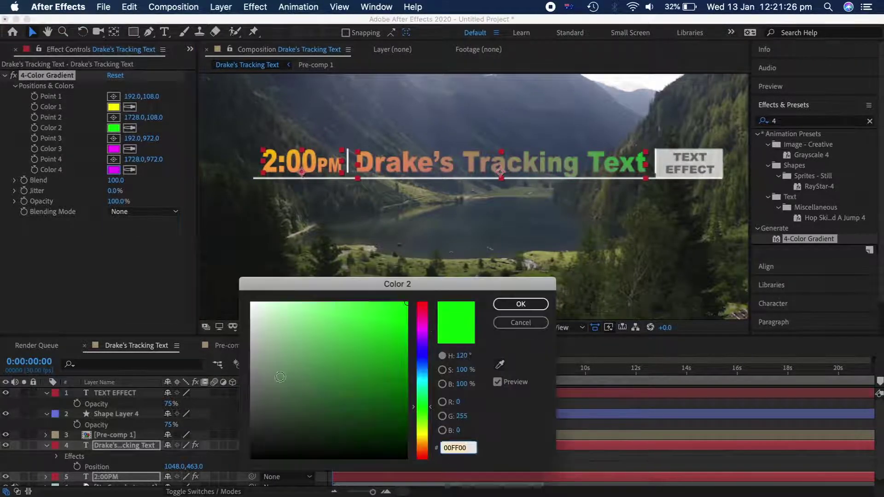
drag(277, 368, 250, 302)
click(508, 306)
click(114, 108)
drag(285, 352, 250, 302)
click(498, 305)
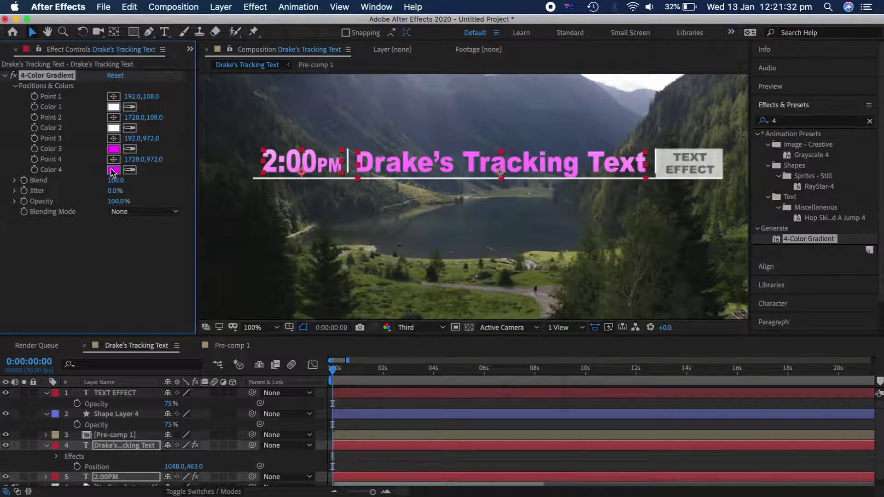
- Lighten Color 4 of the text gradient to soft pink and change Color 1 to mint green
click(114, 170)
drag(343, 310, 314, 285)
click(527, 309)
click(115, 107)
click(418, 394)
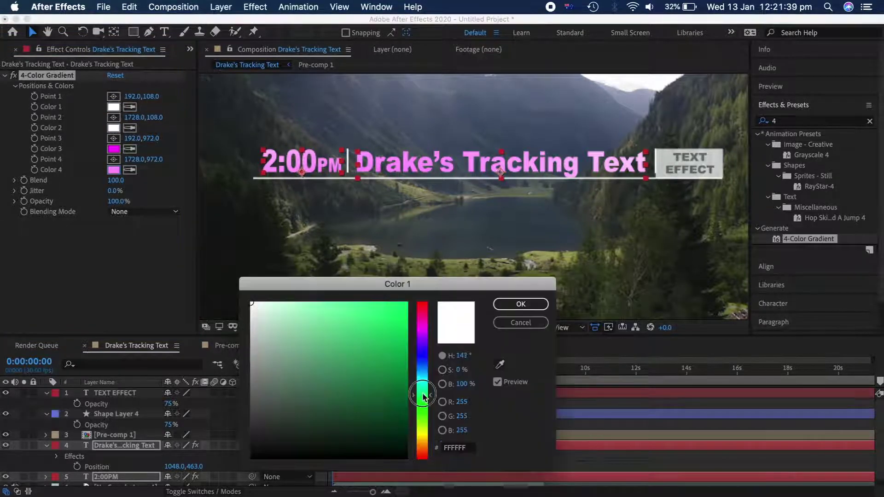
drag(361, 336, 335, 289)
click(521, 305)
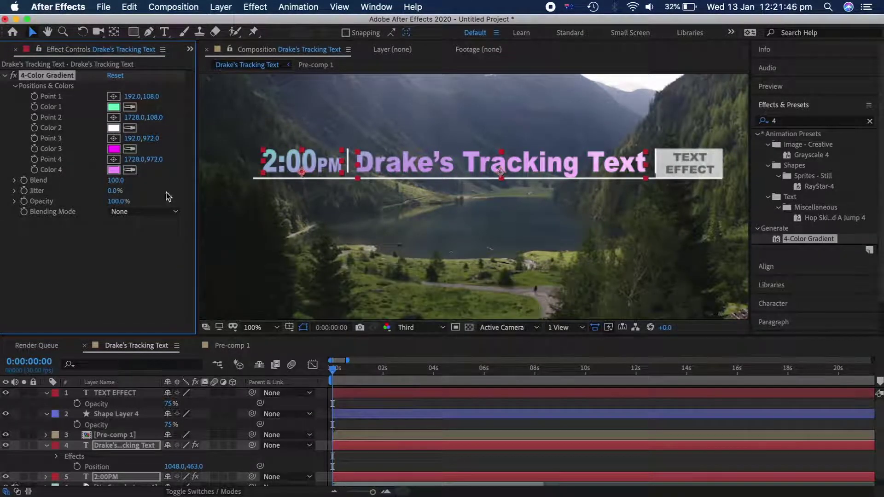
- Move Point 3 of the title text's gradient to about 412, 872 and Point 4 to about 1737, 986
scroll(300, 178, down, 1)
drag(133, 159, 137, 160)
drag(159, 159, 156, 160)
click(350, 456)
click(351, 445)
drag(357, 267, 389, 250)
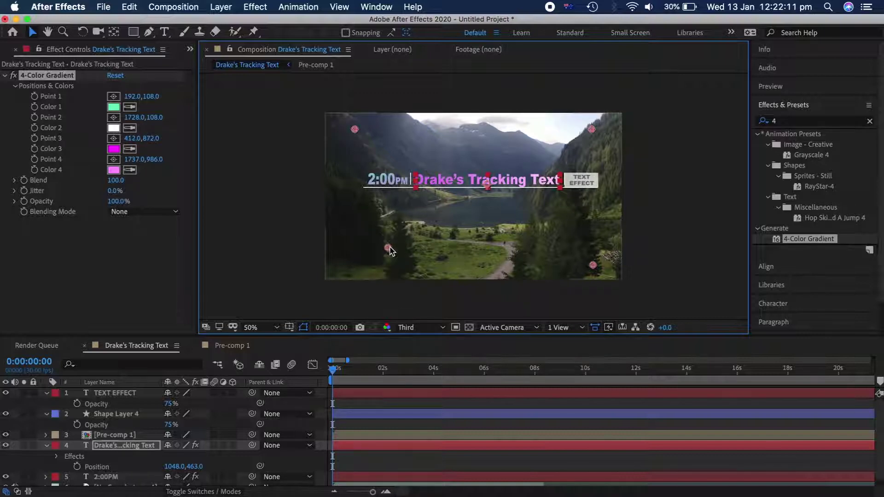
- Move the 2:00PM gradient's points closer around the time text, at about 184, 132; 520, 244; 148, 797; and 593, 677
click(355, 476)
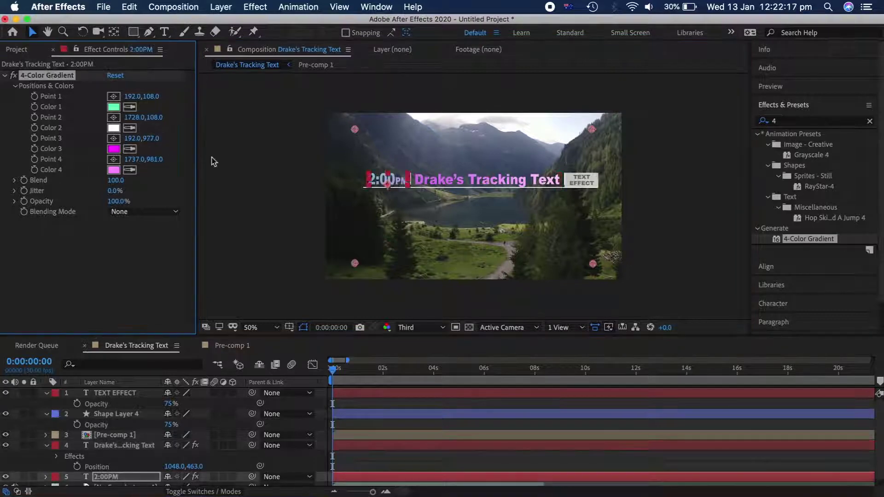
mouse_move(354, 129)
mouse_down()
mouse_move(384, 121)
mouse_move(348, 114)
mouse_up()
drag(354, 263, 348, 236)
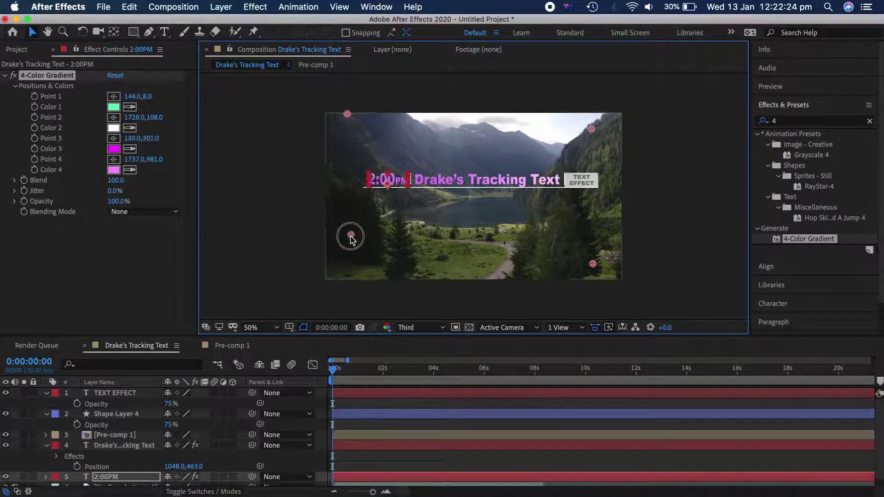
drag(592, 264, 417, 217)
drag(591, 129, 405, 150)
drag(347, 114, 353, 133)
- Reposition the title text's gradient points to about 524, 112; 1628, 24; 448, 816; and 1511, 1002
click(361, 446)
click(47, 76)
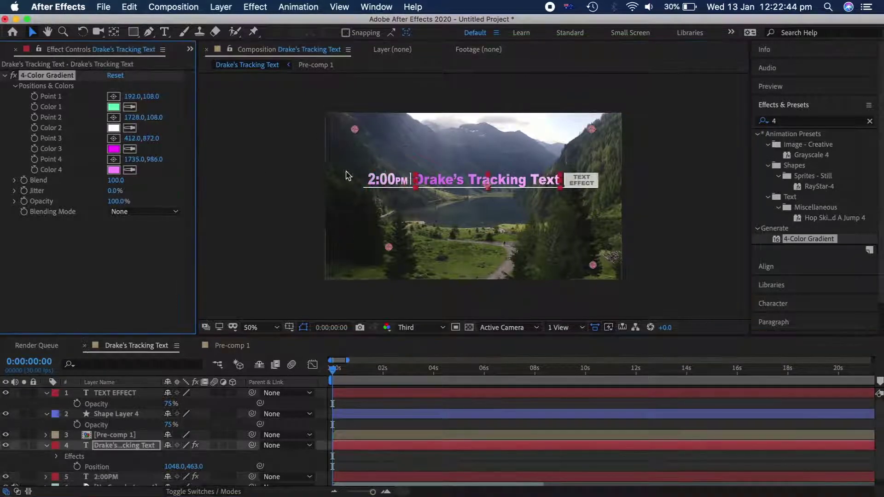
drag(354, 262, 394, 239)
drag(354, 128, 406, 130)
mouse_move(592, 129)
mouse_down()
mouse_move(578, 134)
mouse_move(584, 130)
mouse_up()
drag(592, 265, 558, 267)
drag(592, 126, 576, 115)
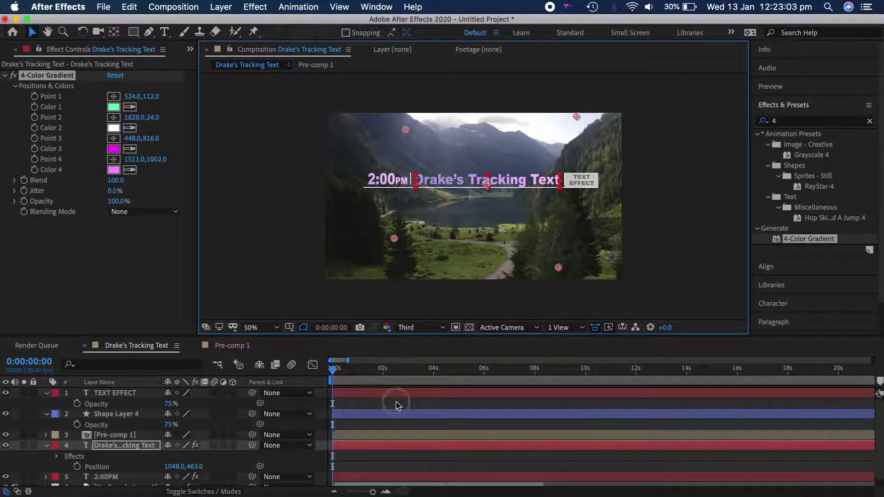
- Apply 4-Color Gradient to Pre-comp 1, with Color 1 pale yellow, Color 2 light pink and Color 4 near-white
click(375, 435)
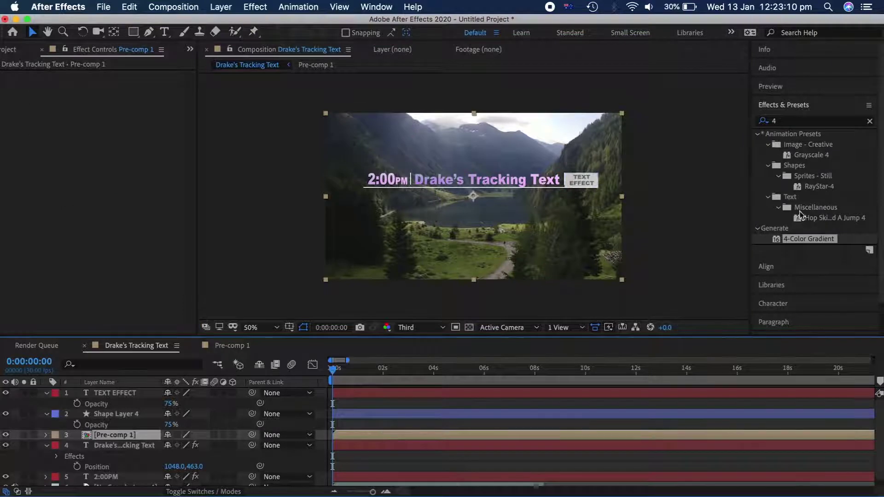
double_click(802, 239)
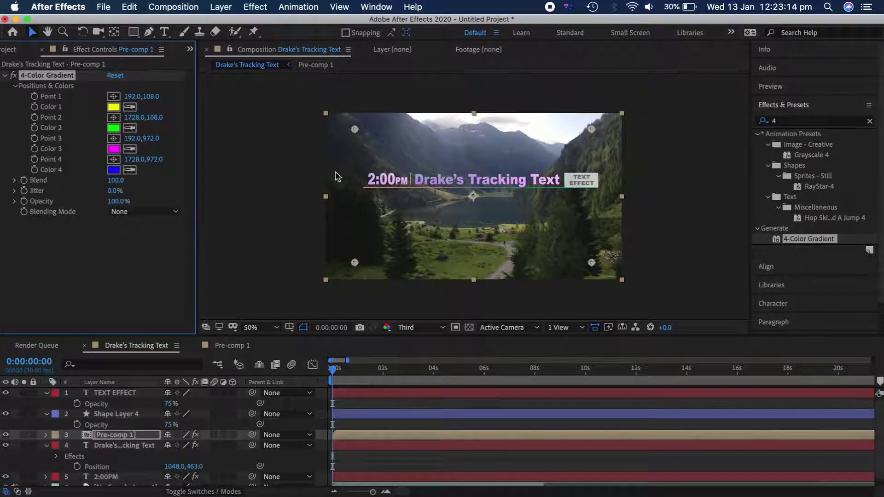
click(113, 170)
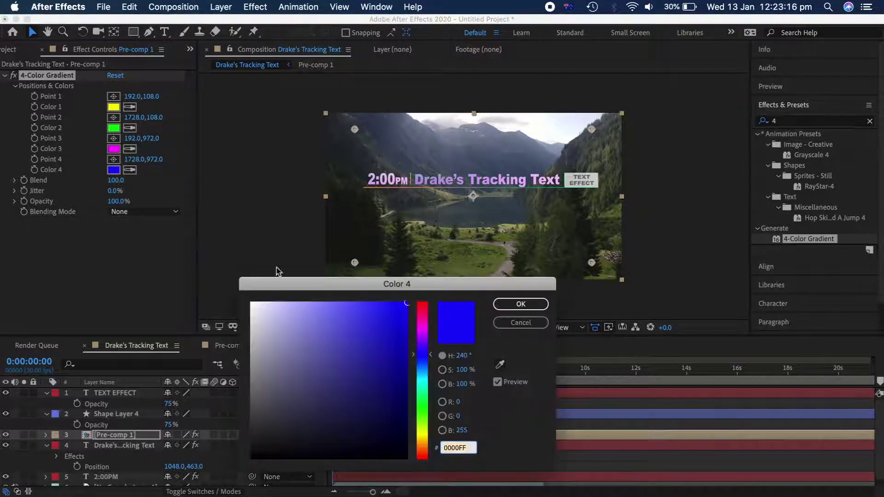
drag(315, 318, 257, 303)
click(532, 304)
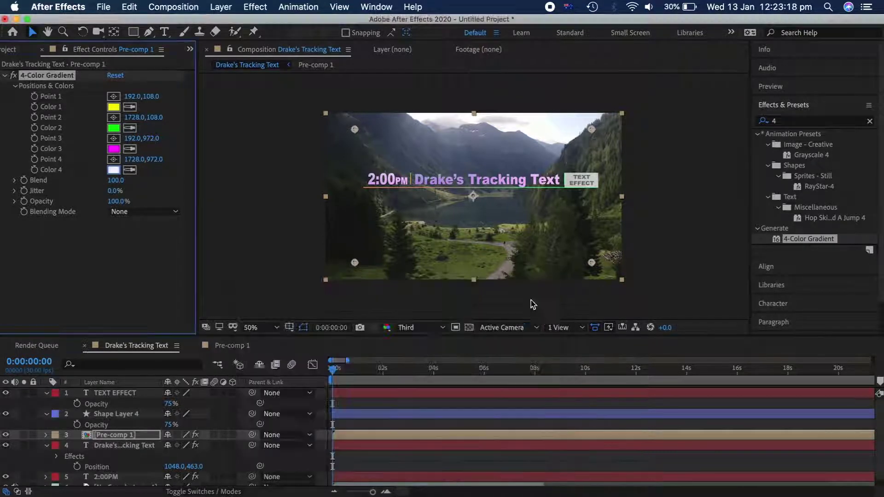
click(113, 128)
click(422, 331)
click(114, 107)
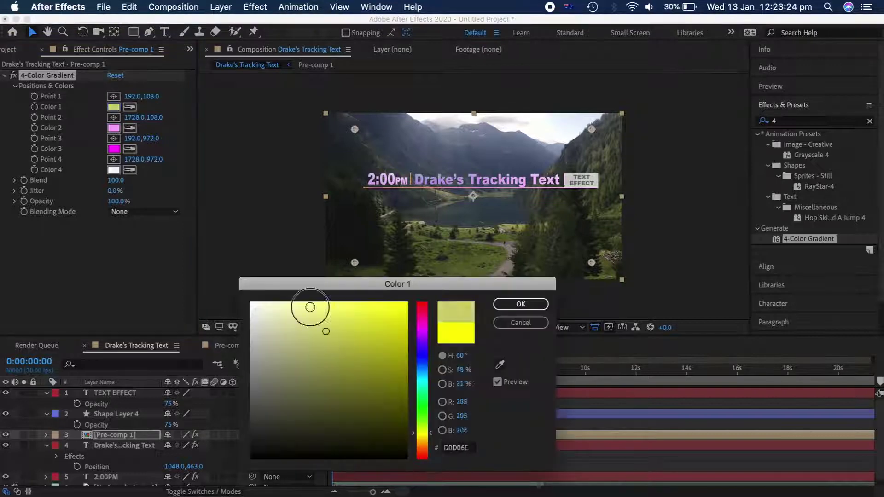
click(265, 309)
click(517, 303)
- Reposition the Pre-comp 1 gradient points to about 192, 136; 1260, 124; 1072, 996; and 1164, 596
mouse_move(355, 129)
mouse_down()
mouse_move(391, 153)
mouse_move(355, 134)
mouse_up()
drag(592, 129, 519, 132)
drag(592, 263, 505, 205)
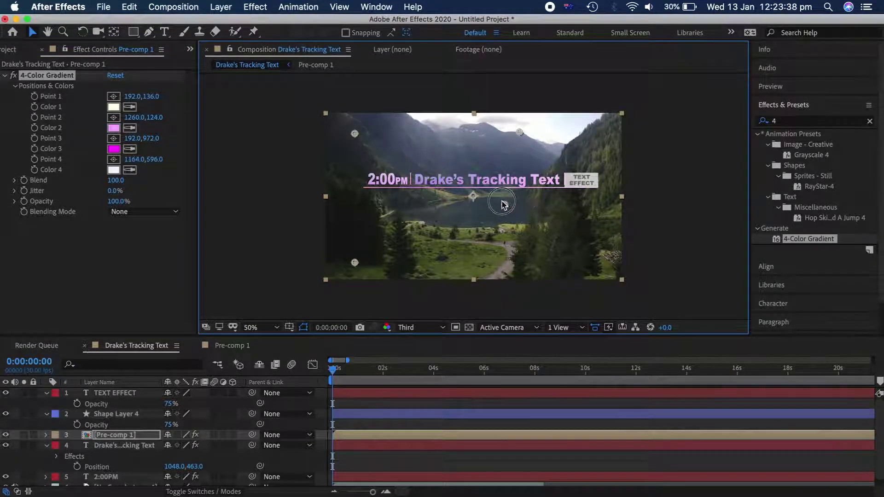
drag(355, 263, 491, 266)
- Change the fill of Shape Layer 4, the box behind TEXT EFFECT, to a light pink
click(388, 413)
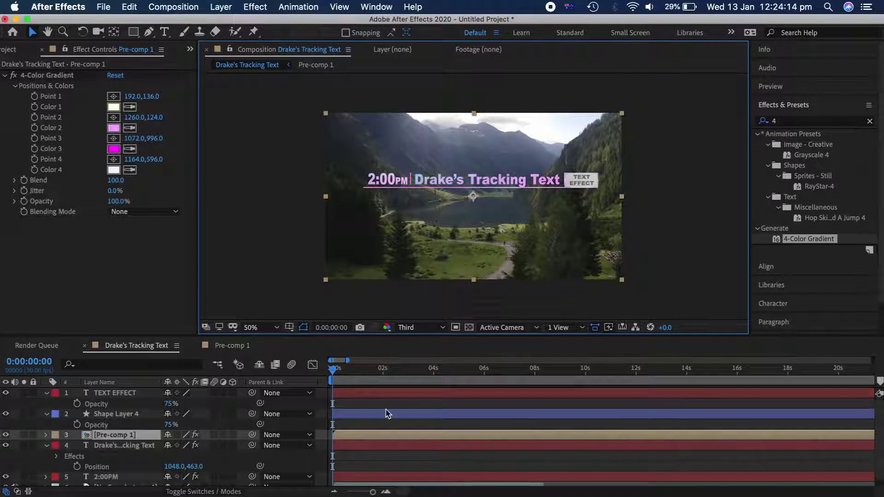
click(363, 415)
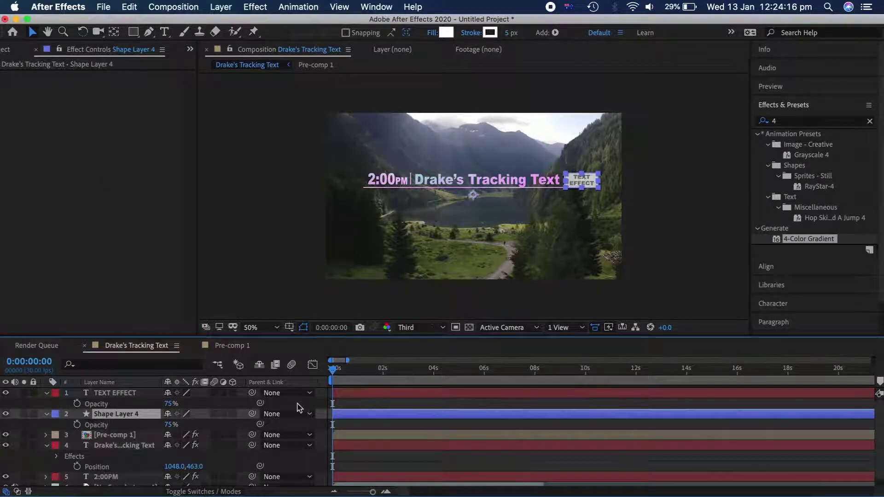
click(445, 32)
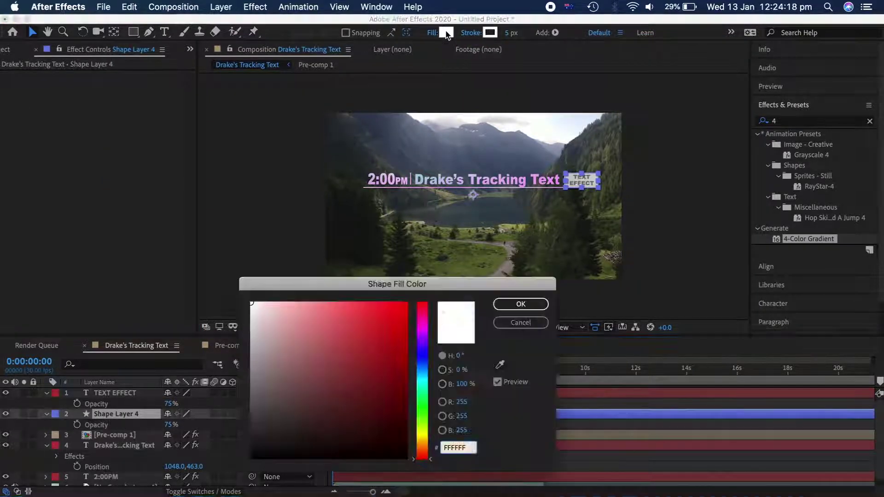
drag(420, 340, 421, 333)
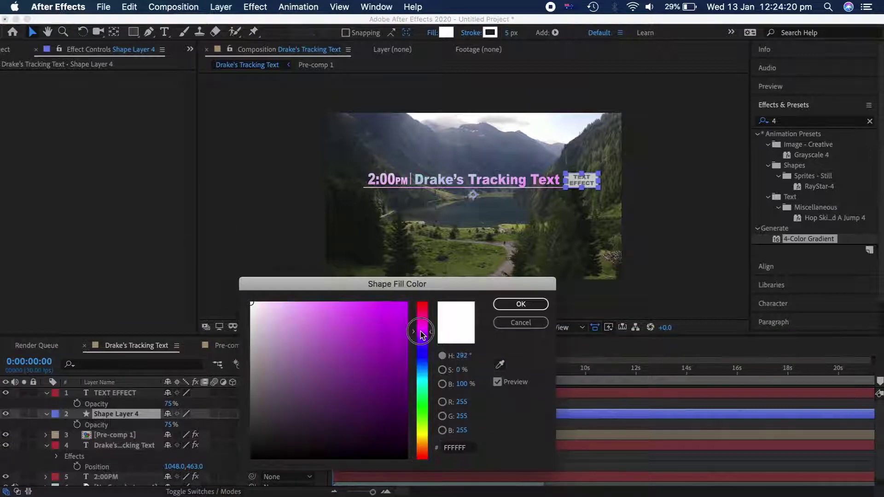
mouse_move(304, 315)
mouse_down()
mouse_move(305, 299)
mouse_move(282, 290)
mouse_up()
click(527, 304)
click(420, 426)
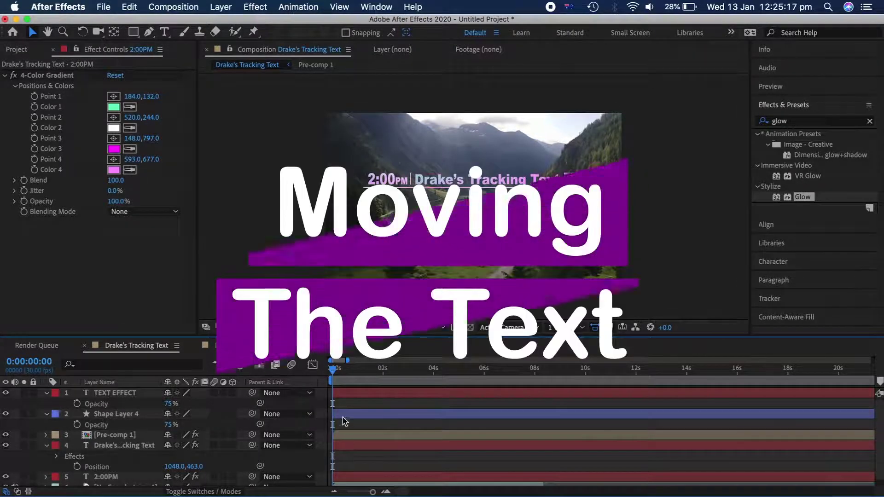
- Pre-compose all the text, shape and accent-line layers above the footage as Pre-comp 2, moving all attributes into it
click(352, 394)
scroll(350, 393, down, 1)
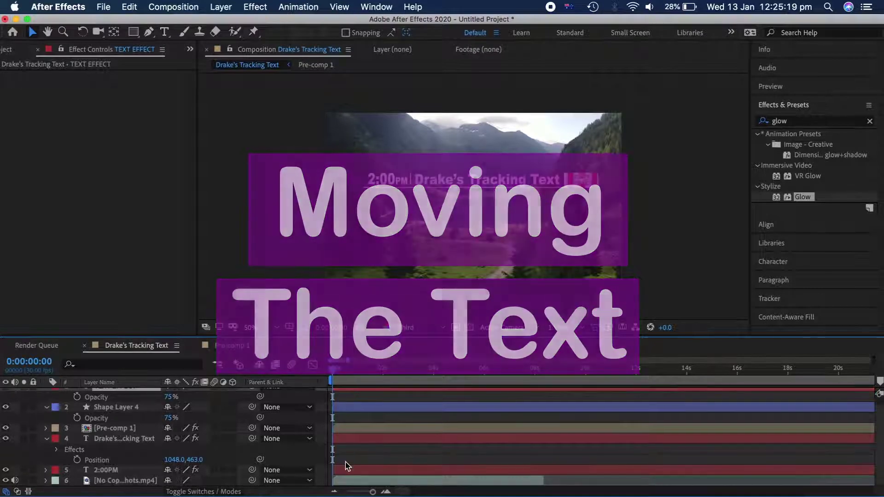
shift+click(347, 470)
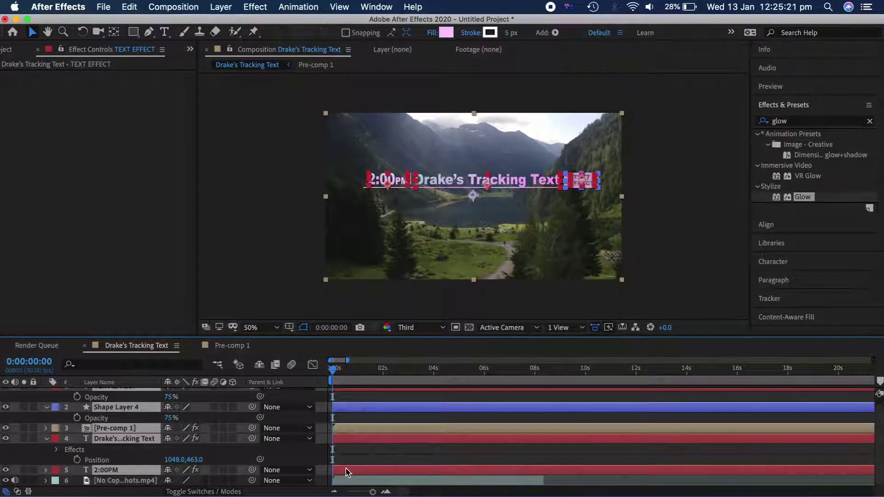
right_click(358, 472)
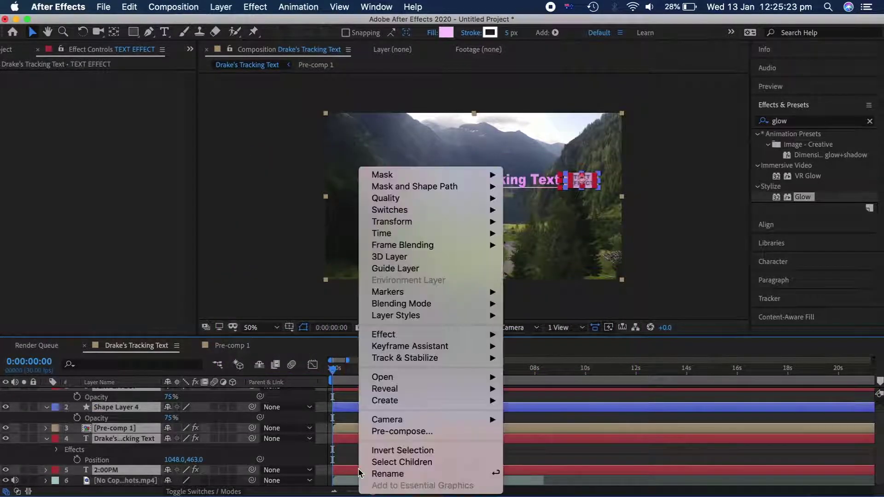
click(372, 430)
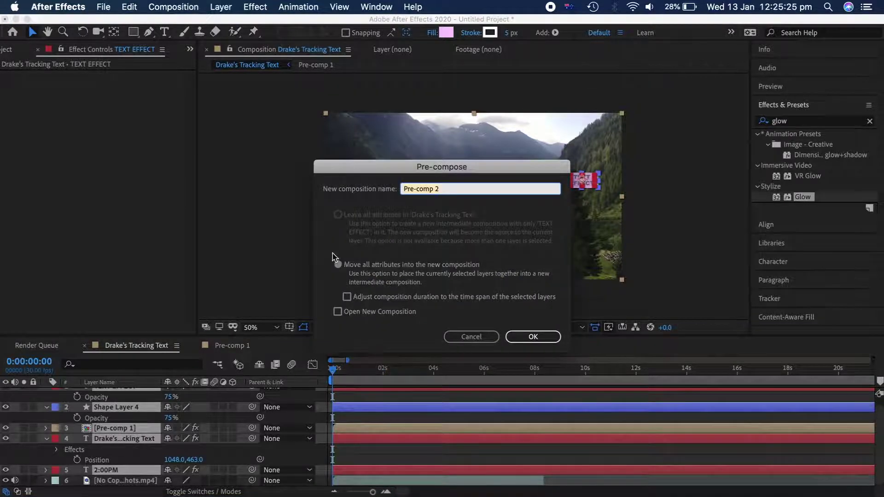
click(511, 338)
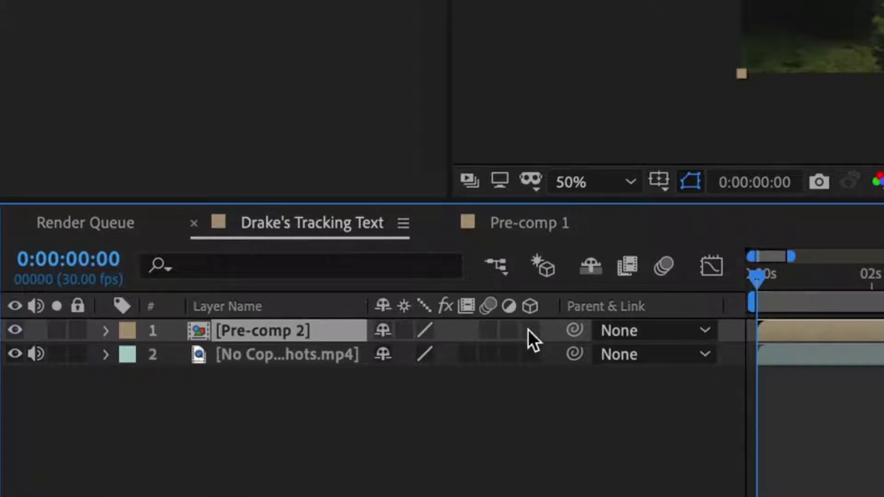
- Make Pre-comp 2 a 3D layer and set an Orientation keyframe at 0:00:00:00
click(530, 330)
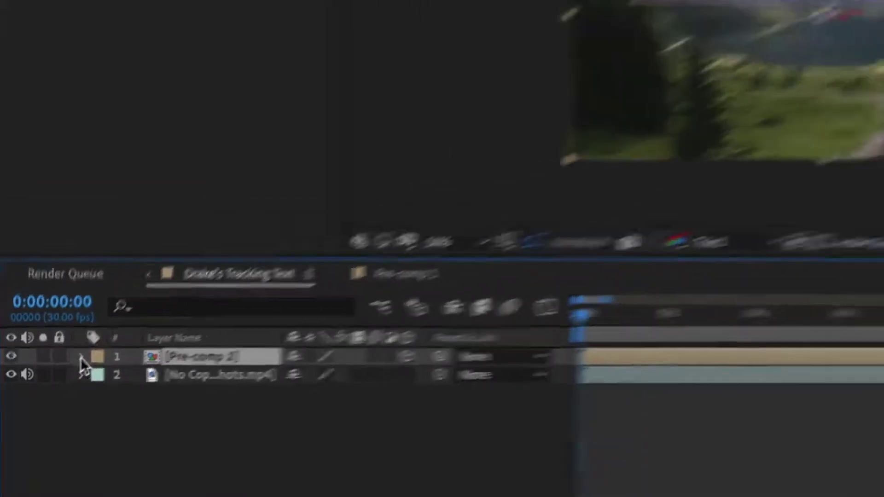
click(105, 331)
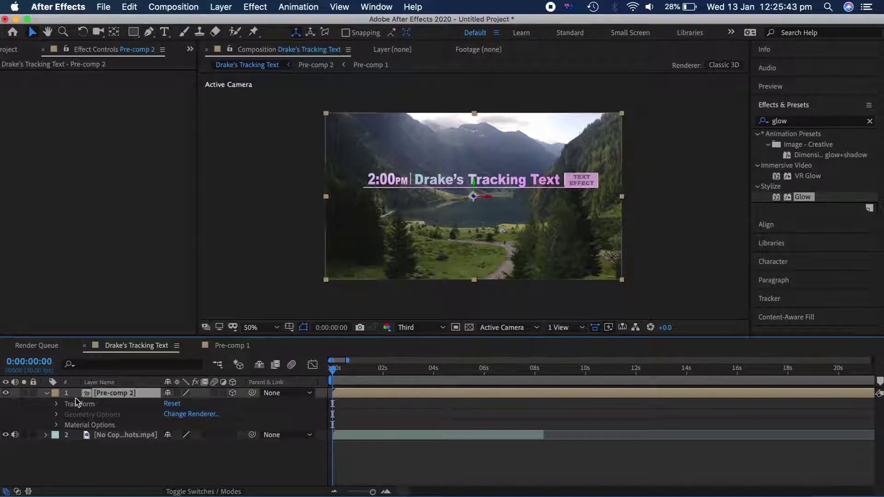
click(56, 404)
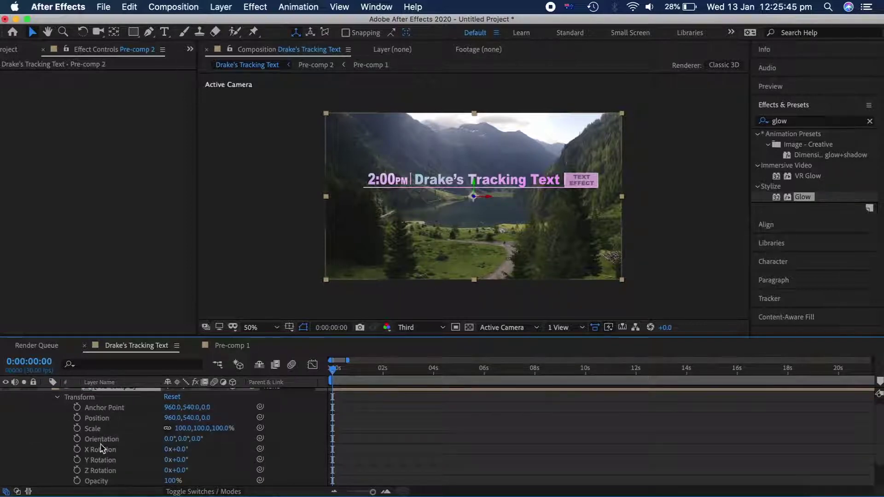
click(77, 438)
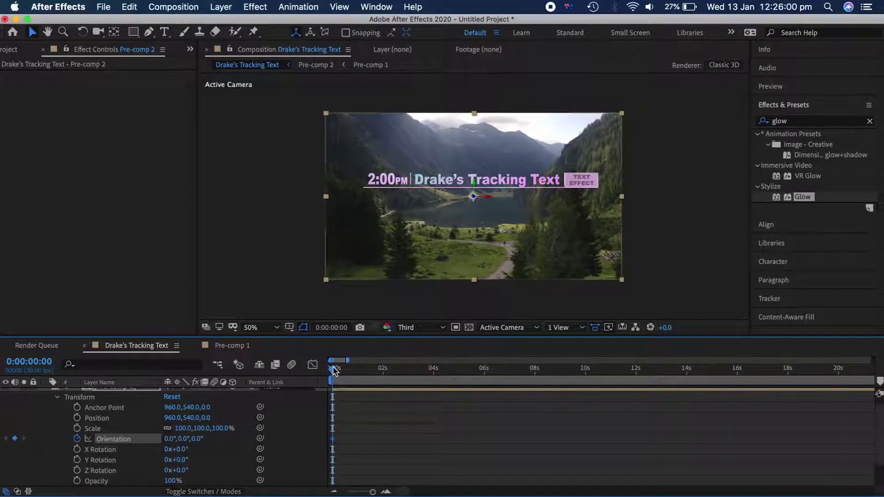
- Set Pre-comp 2's X Orientation to 16° at 0:00:06:18
drag(334, 371, 504, 396)
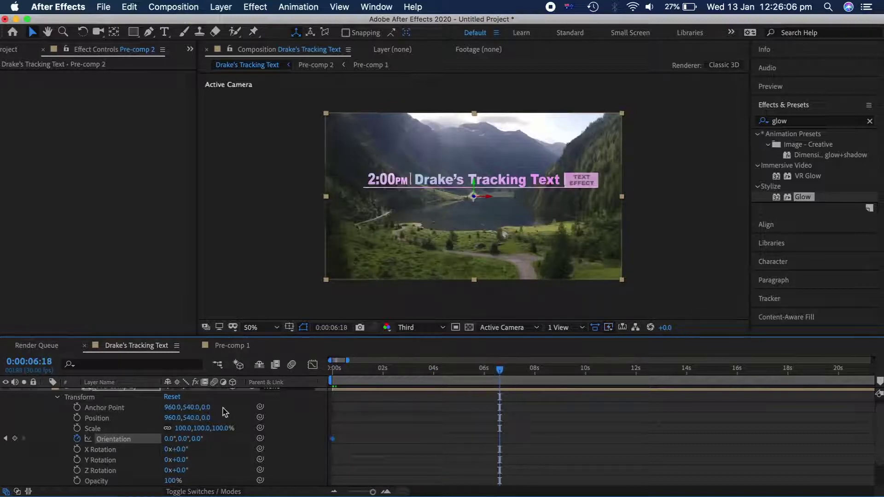
mouse_move(170, 441)
mouse_down()
mouse_move(182, 442)
mouse_move(172, 443)
mouse_up()
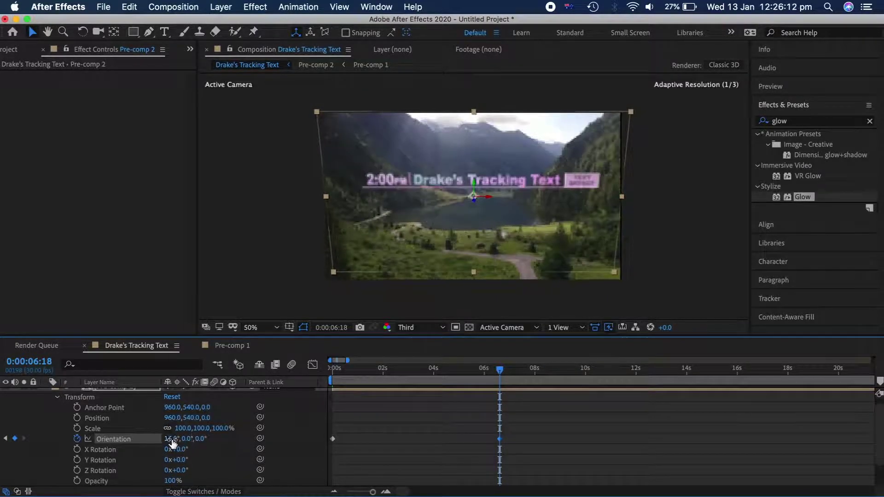
click(387, 446)
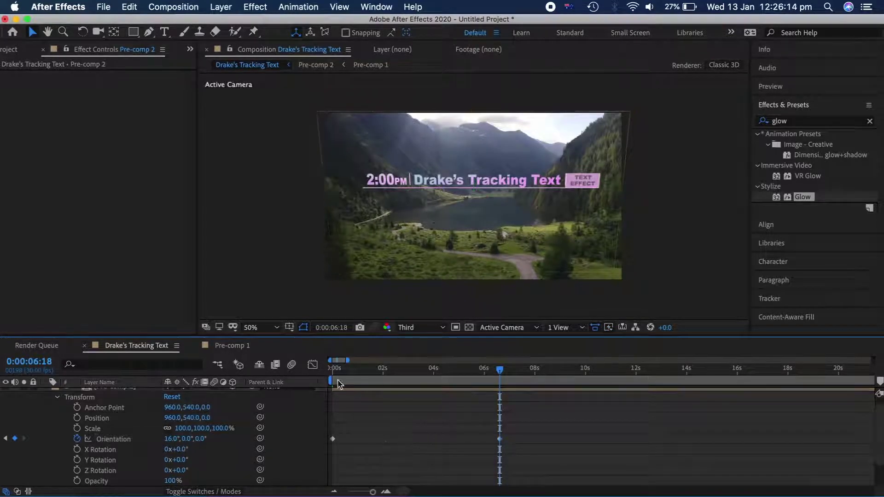
- Set a Position keyframe for Pre-comp 2 at 0:00:00:00
drag(337, 371, 331, 370)
scroll(345, 443, up, 1)
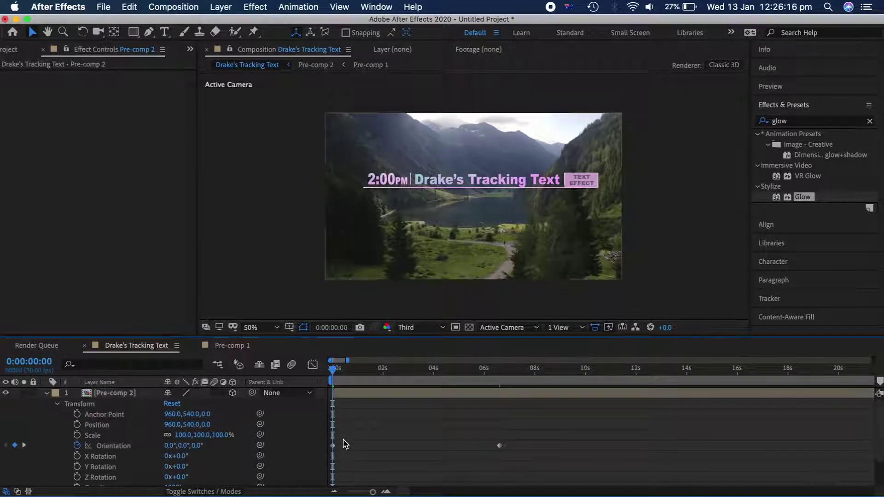
click(77, 424)
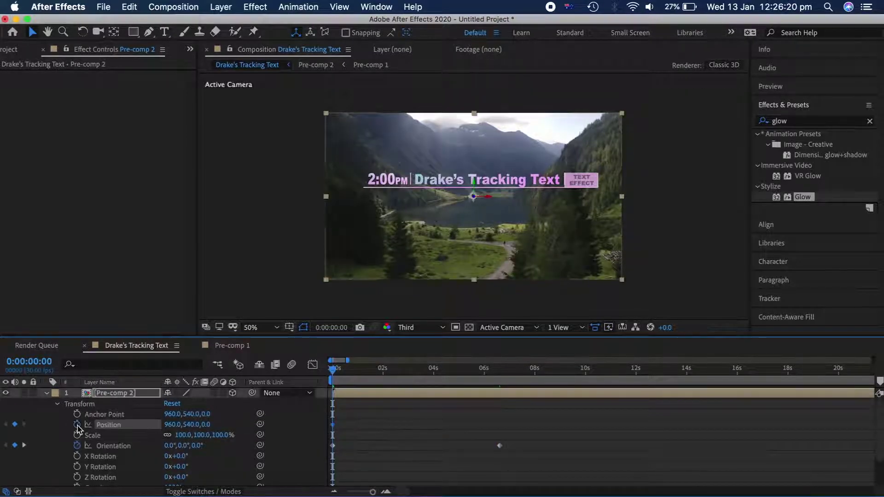
- At 0:00:06:17, bring Pre-comp 2 towards the camera to a Z position of about -2035 and move it down out of the frame
drag(334, 373, 500, 388)
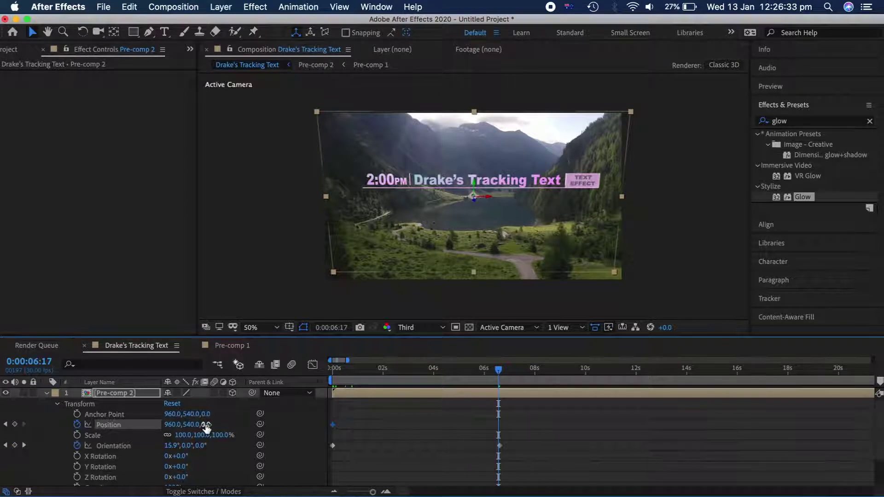
drag(206, 429, 3, 426)
mouse_move(206, 426)
mouse_down()
mouse_move(3, 428)
mouse_move(197, 432)
mouse_up()
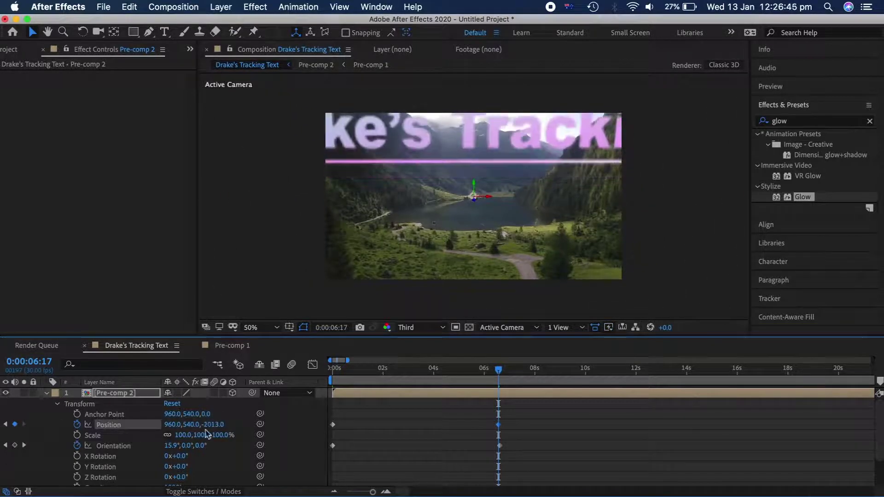
click(500, 354)
drag(440, 144, 443, 303)
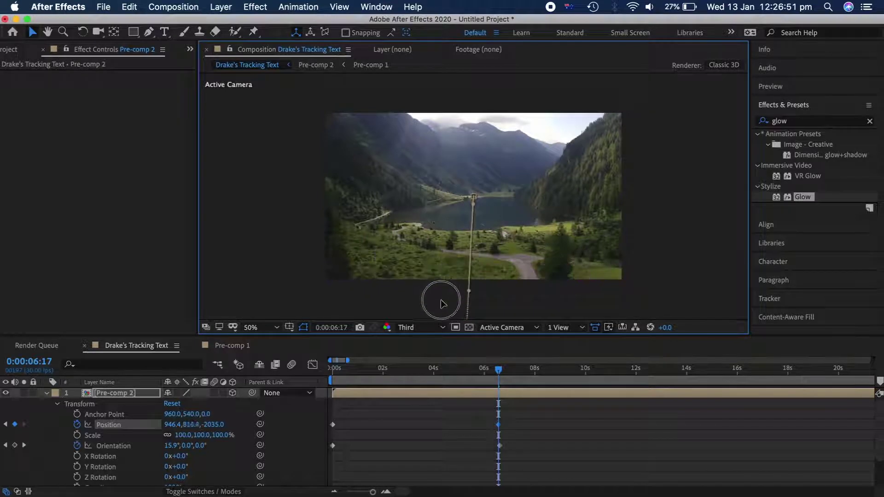
- Preview the title's movement over the footage from 0:00:00:00
drag(498, 370, 312, 372)
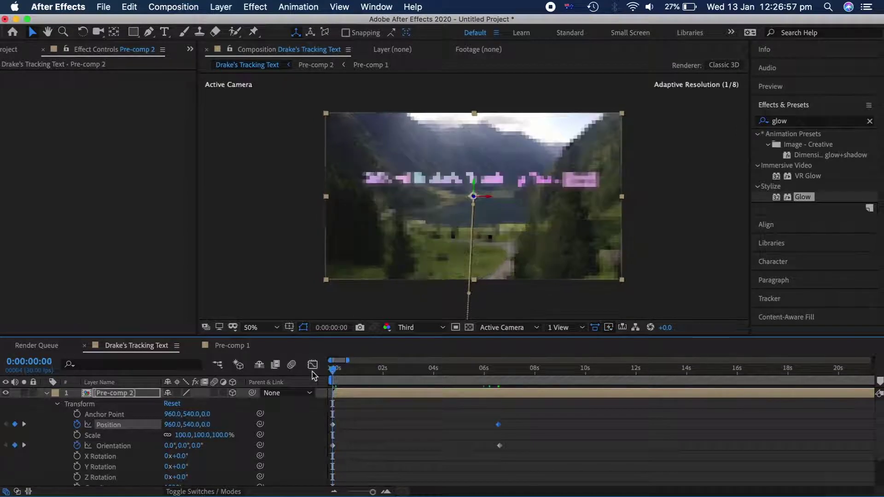
key(space)
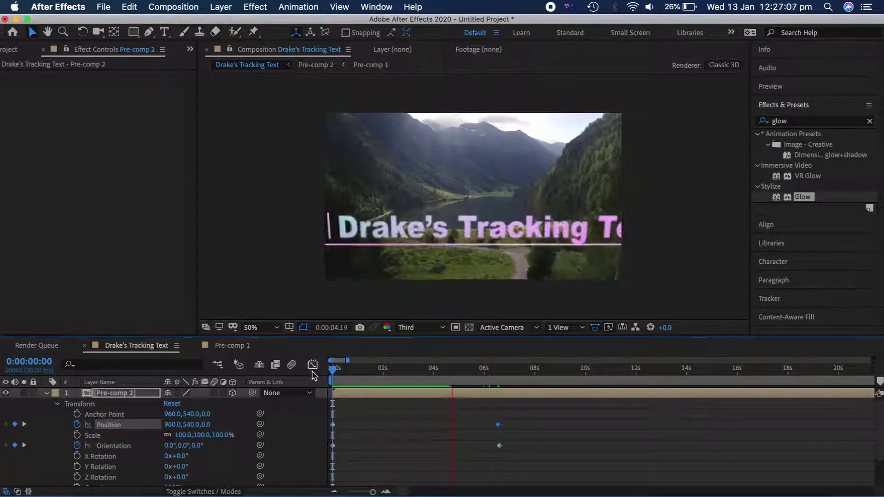
key(space)
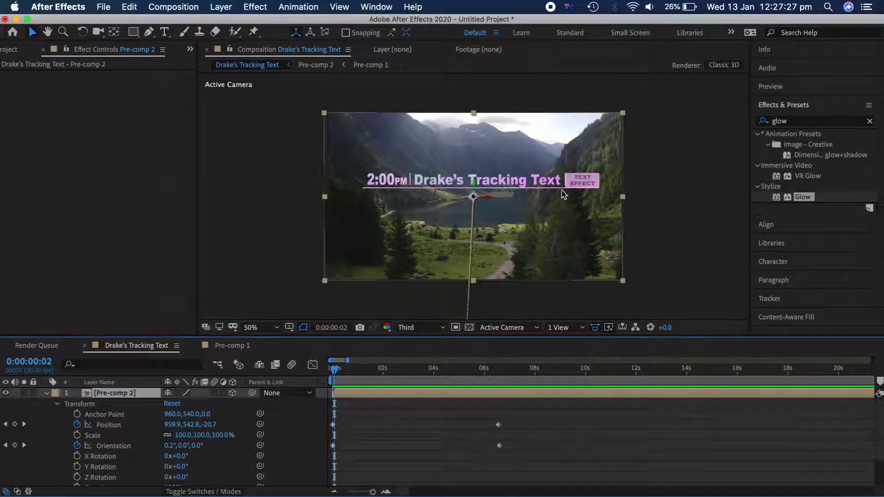
- Open Pre-comp 2 and apply the Typewriter animation preset to the 2:00PM text layer
double_click(353, 396)
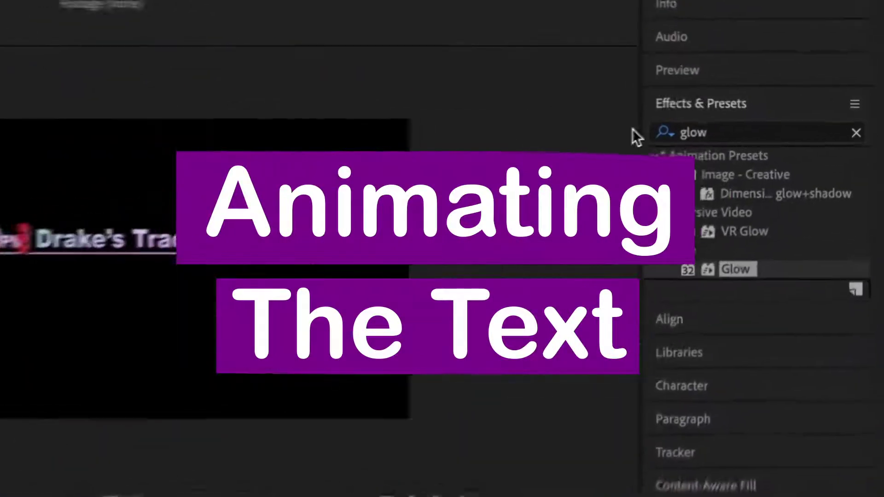
click(801, 122)
text(g)
key(BackSpace)
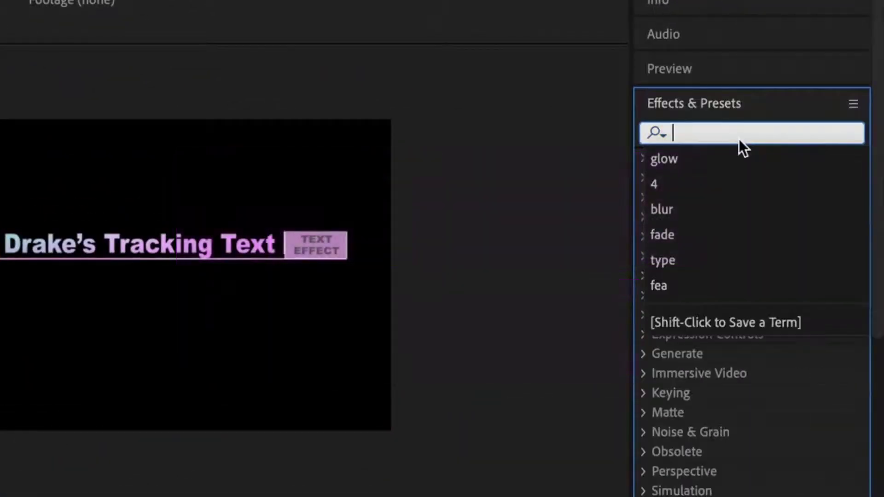
text(type)
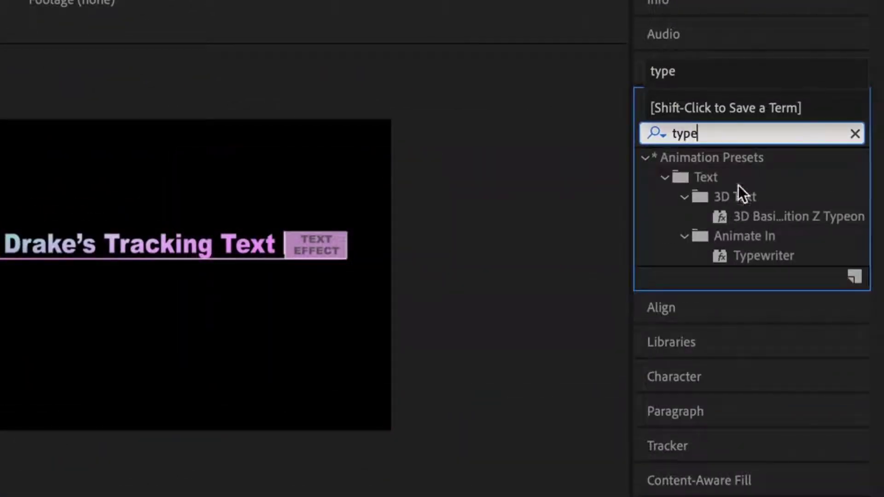
click(752, 256)
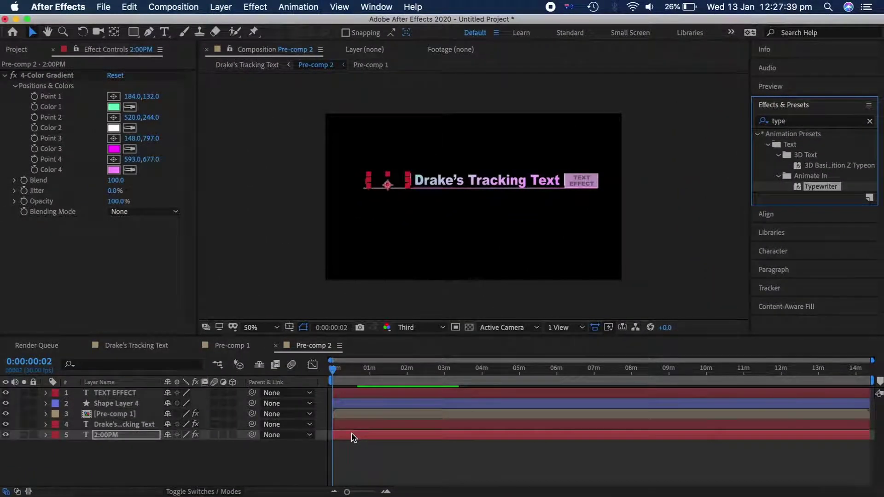
- Speed up the 2:00PM typewriter animation by moving its ending Start keyframe to about 0.7 seconds
click(353, 436)
key(u)
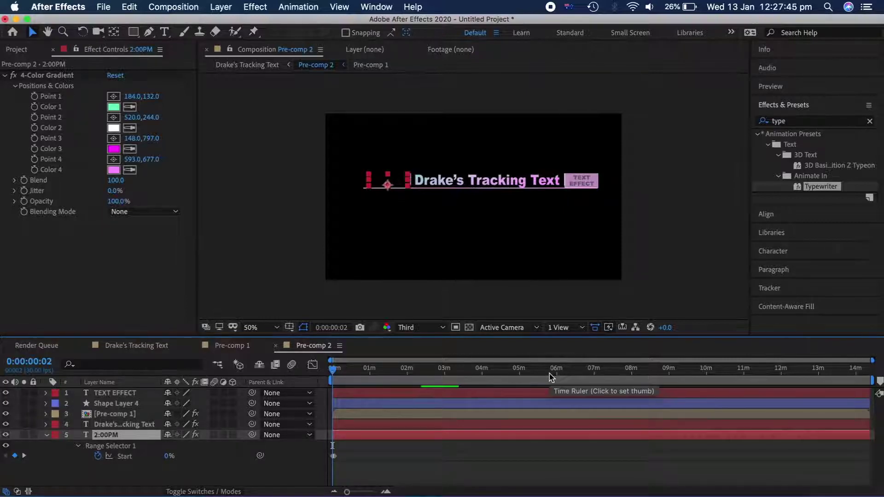
scroll(502, 434, up, 6)
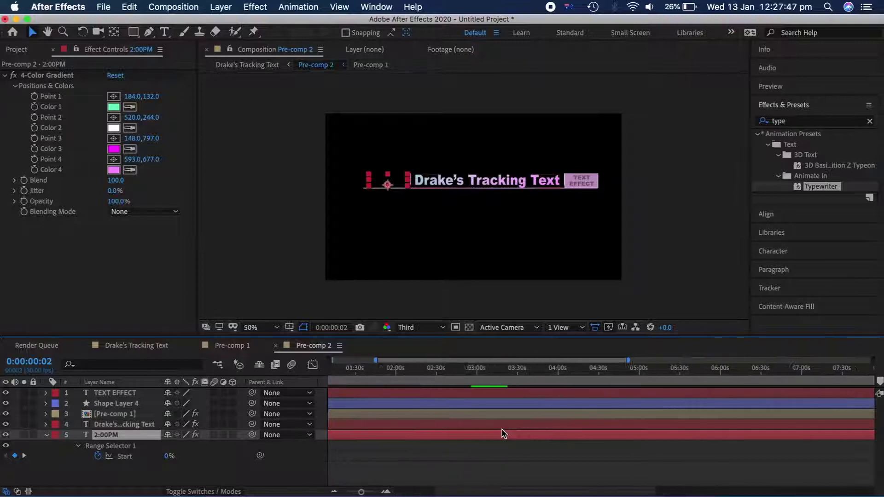
scroll(502, 433, left, 5)
scroll(350, 434, up, 5)
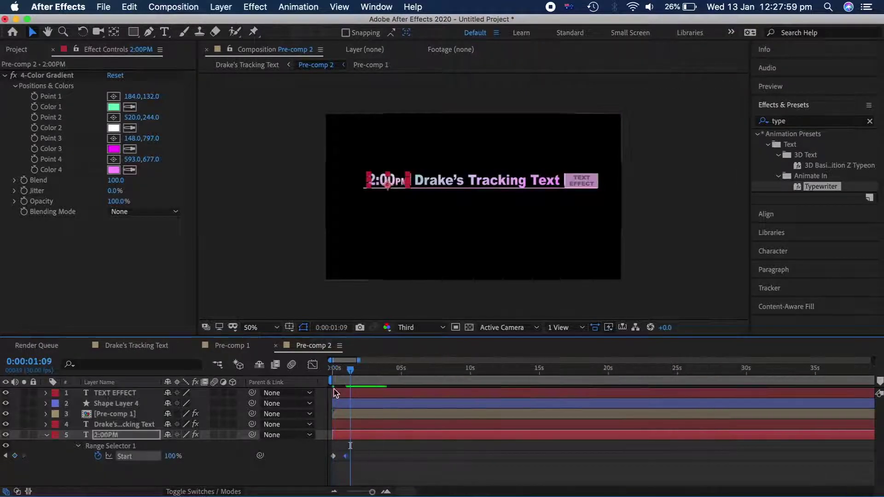
drag(367, 456, 342, 457)
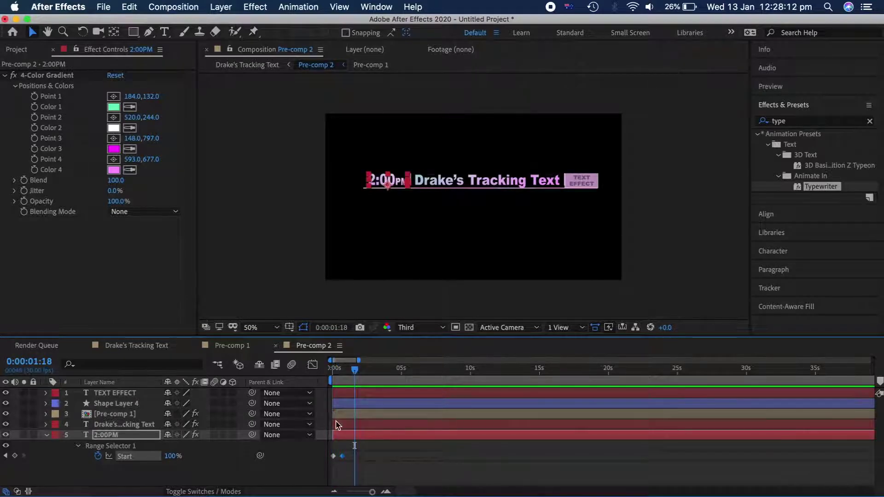
- Apply the Slow Fade On animation preset to the Drake's Tracking Text layer
click(337, 424)
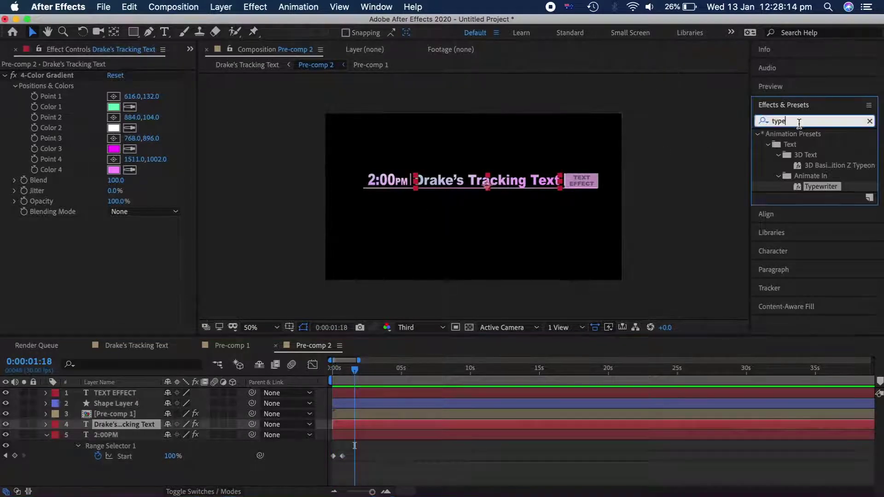
click(800, 122)
key(BackSpace)
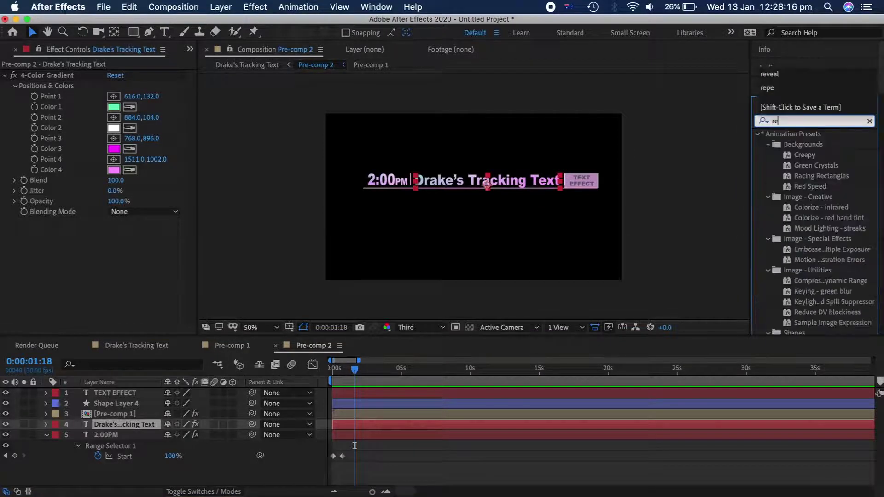
text(fad)
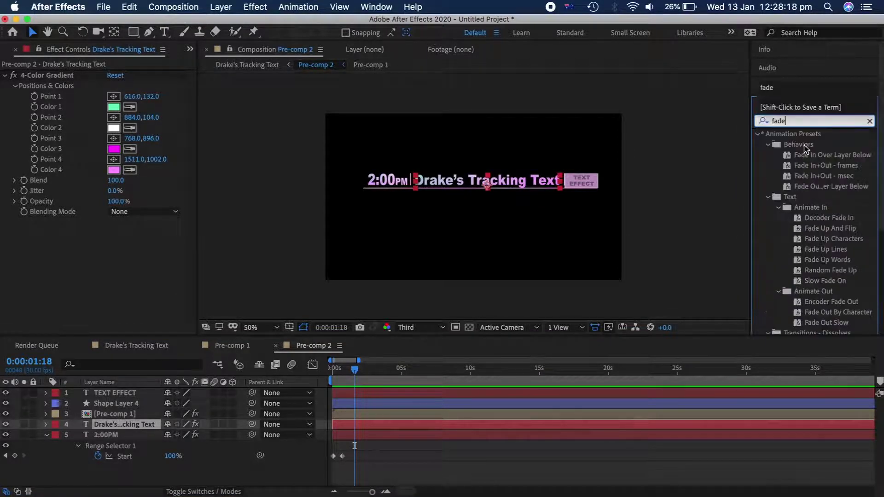
double_click(819, 281)
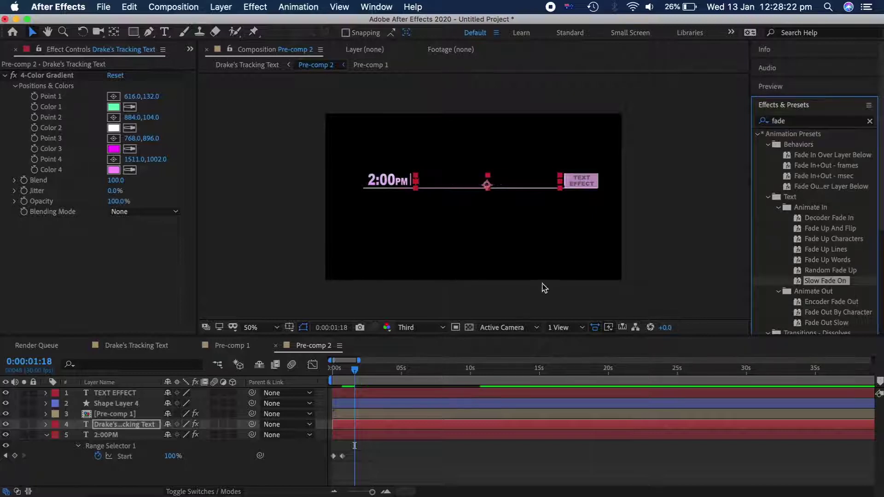
- Shift both Offset keyframes of Drake's Tracking Text earlier so the fade starts at about 0.8 seconds, and preview the result
click(359, 424)
key(u)
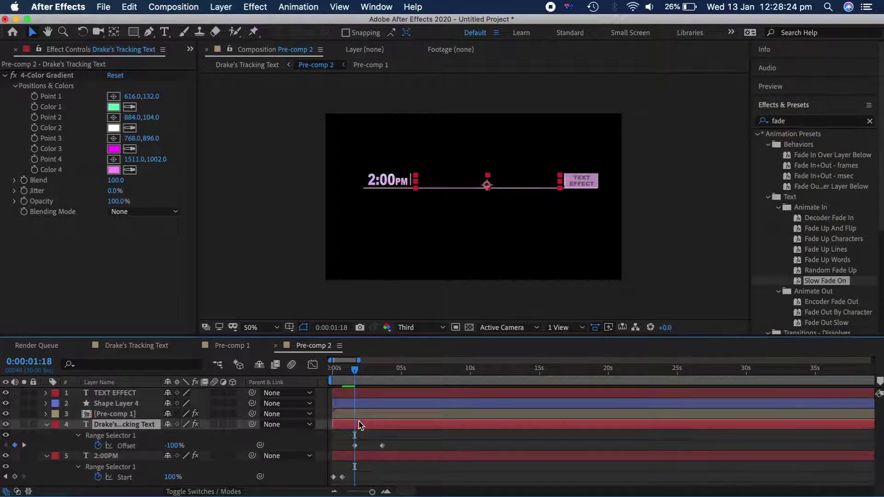
drag(347, 440, 372, 447)
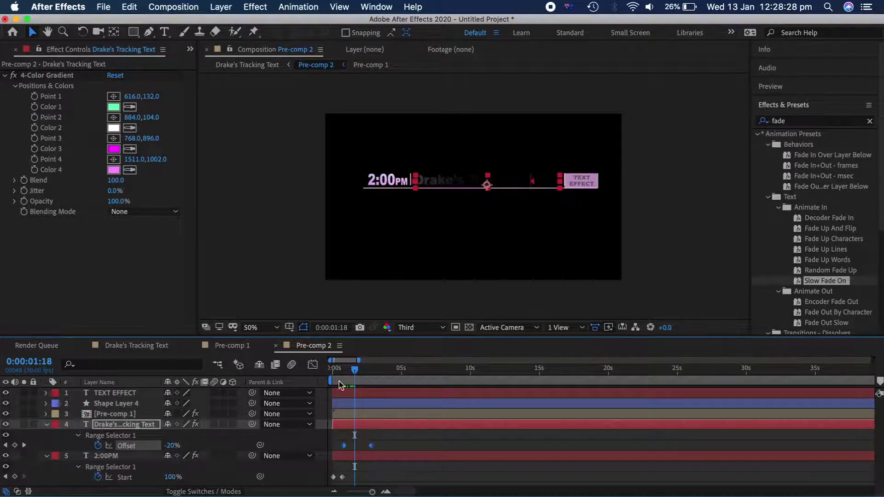
key(Home)
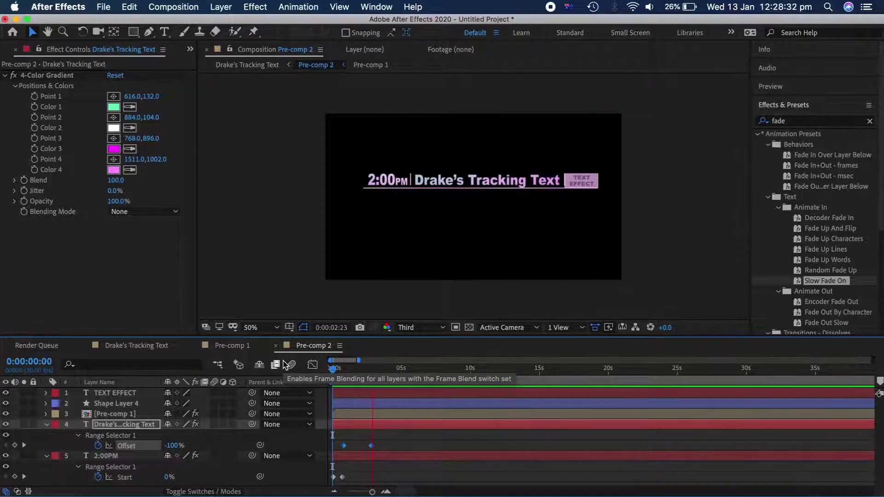
key(space)
- Shorten the Drake's Tracking Text fade by moving its ending Offset keyframe to about 2.2 seconds, and preview the result
click(355, 445)
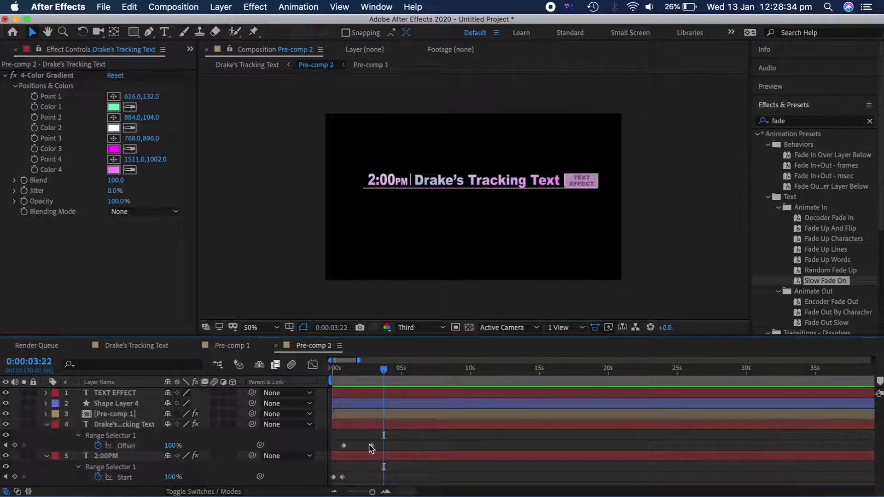
drag(370, 445, 363, 445)
key(space)
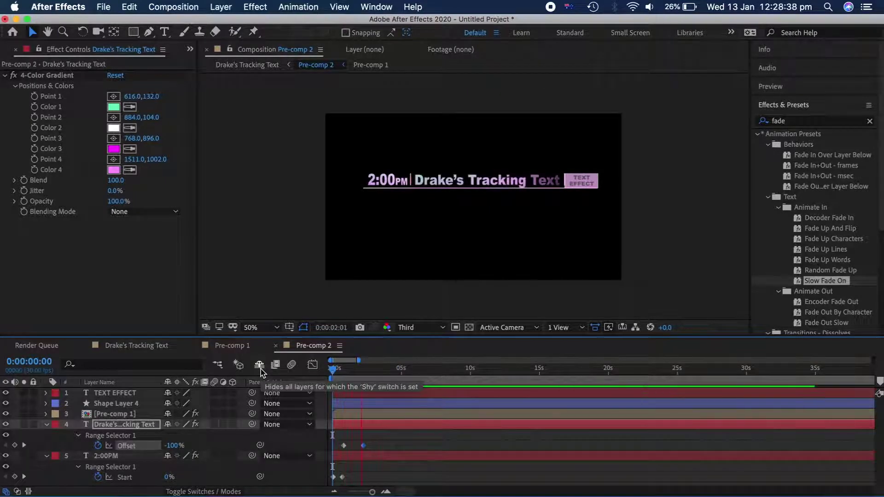
key(space)
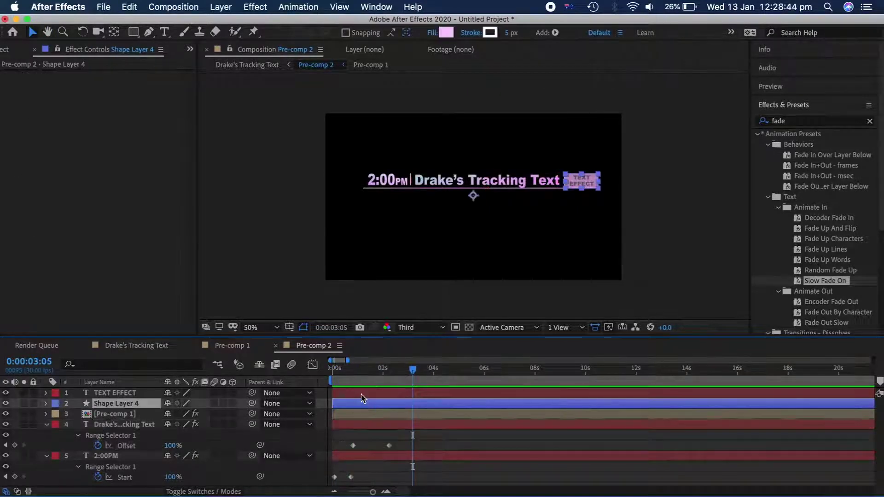
- Pre-compose TEXT EFFECT and Shape Layer 4 as Pre-comp 3, moving all attributes into the new composition
click(361, 394)
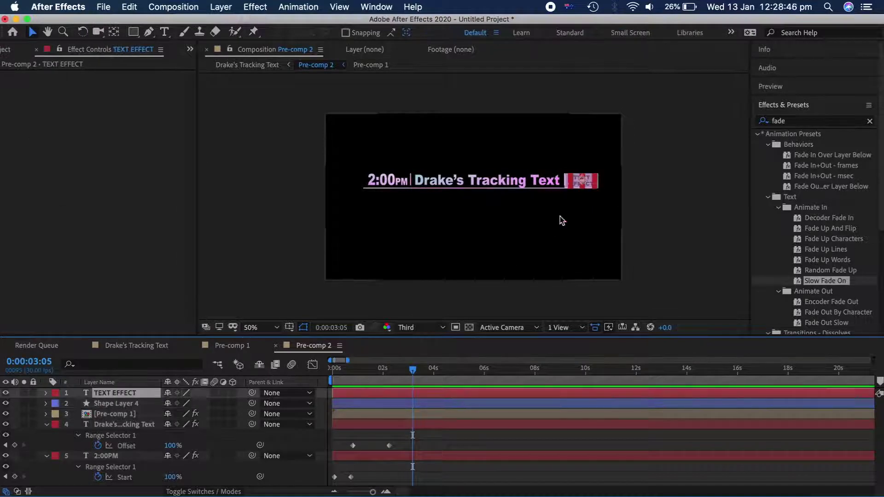
shift+click(367, 401)
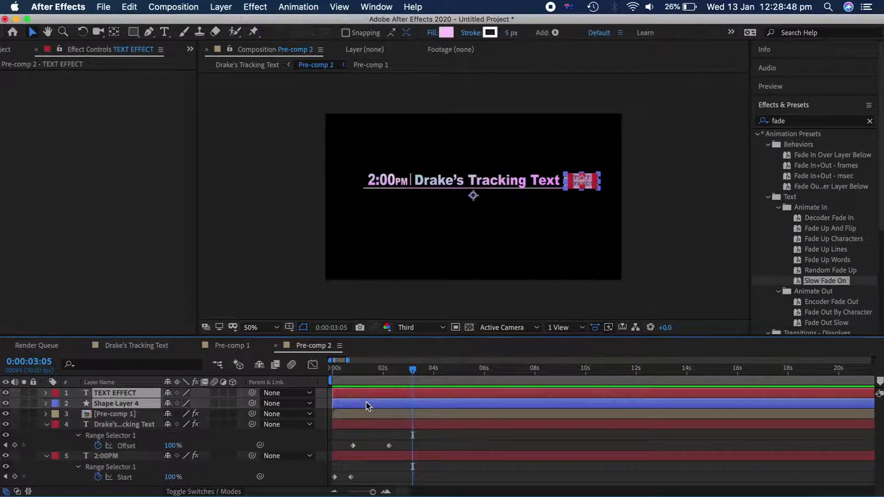
right_click(366, 401)
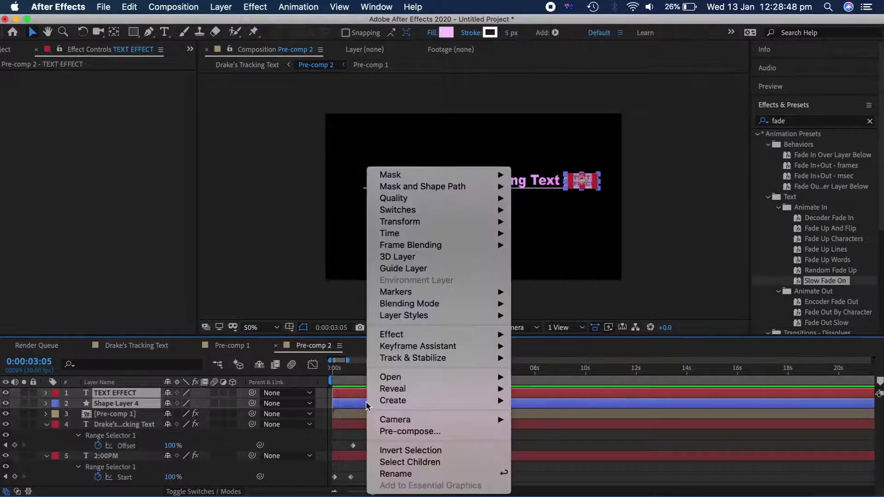
click(405, 431)
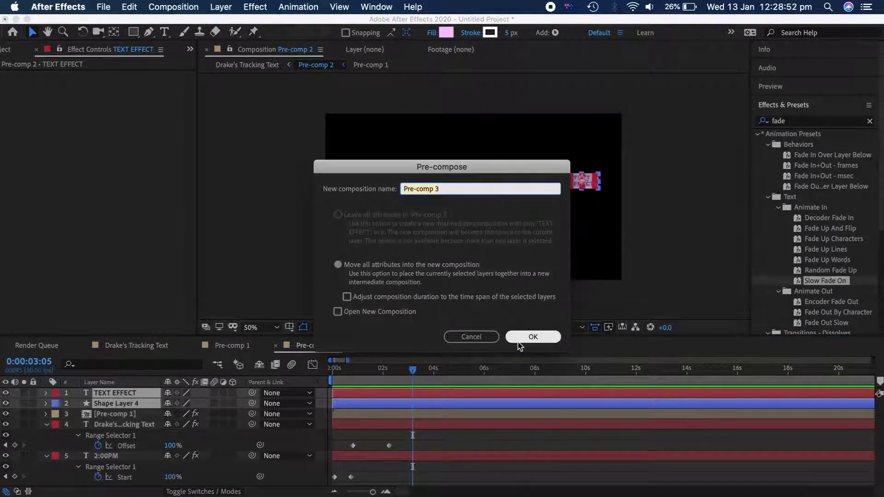
click(532, 337)
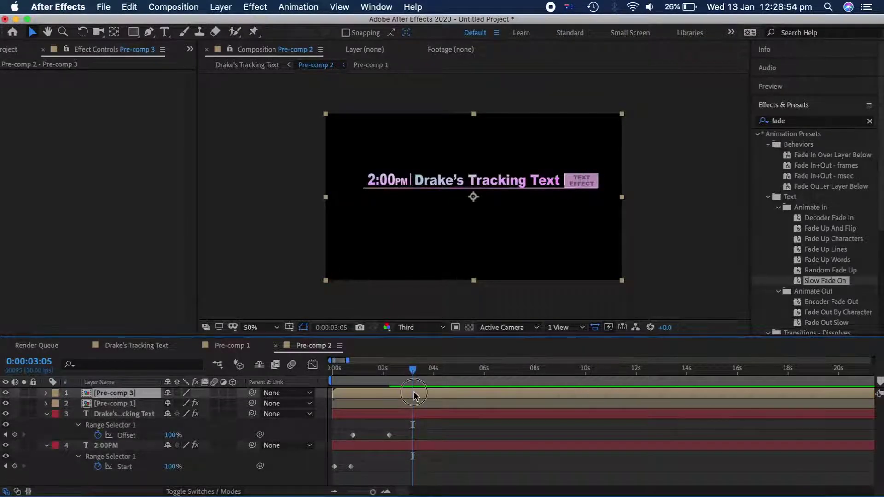
- Open Pre-comp 3 and add a Position keyframe to Shape Layer 4 at 0:00:03:05
double_click(414, 395)
click(348, 396)
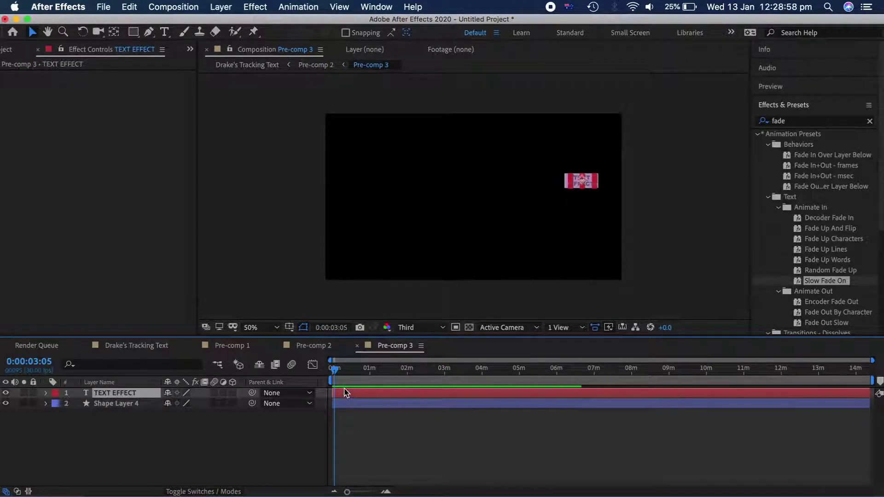
click(345, 404)
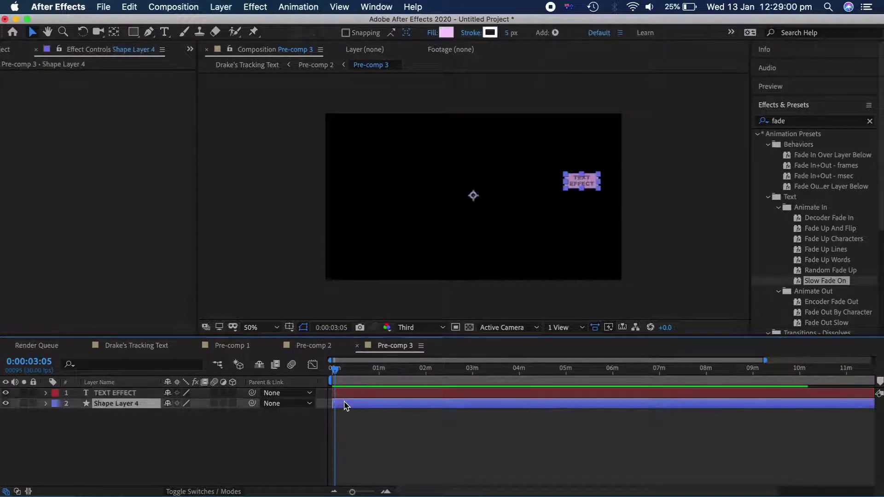
key(p)
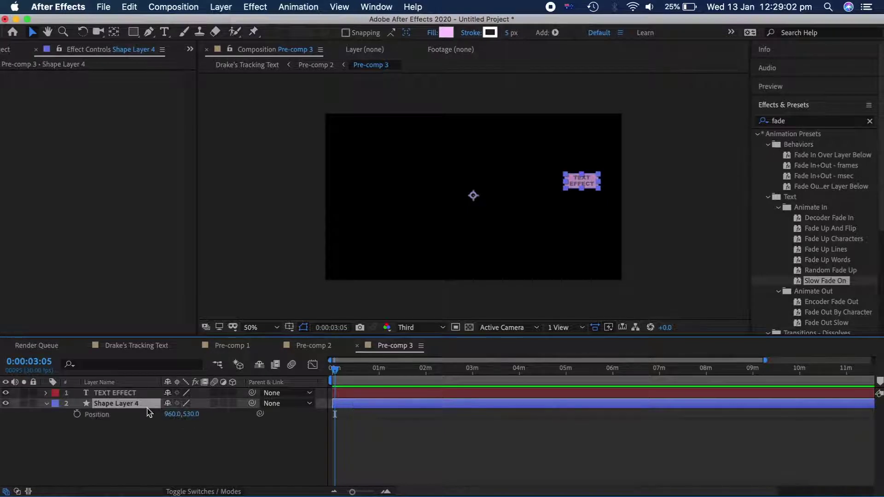
click(76, 413)
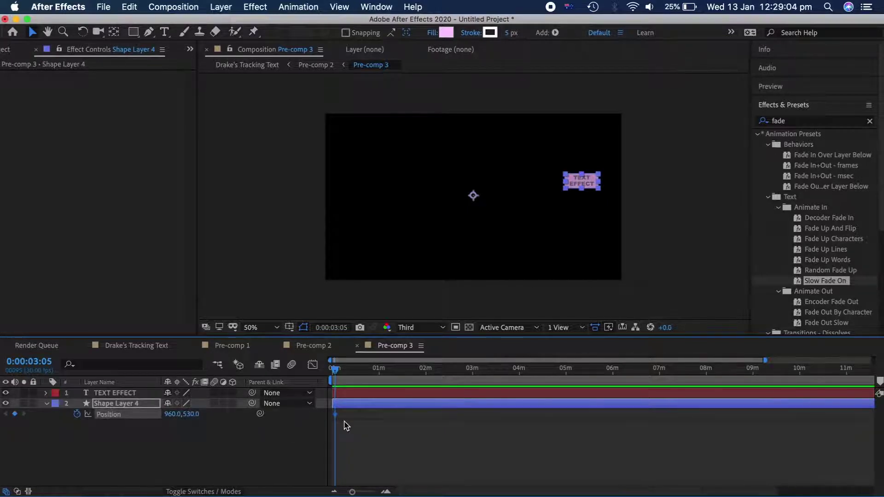
- Move Shape Layer 4's Position keyframe to about 6 seconds and set its position at 0:00:03:05 to 960.0, 643.0
key(equal)
key(equal)
key(equal)
key(equal)
key(equal)
key(equal)
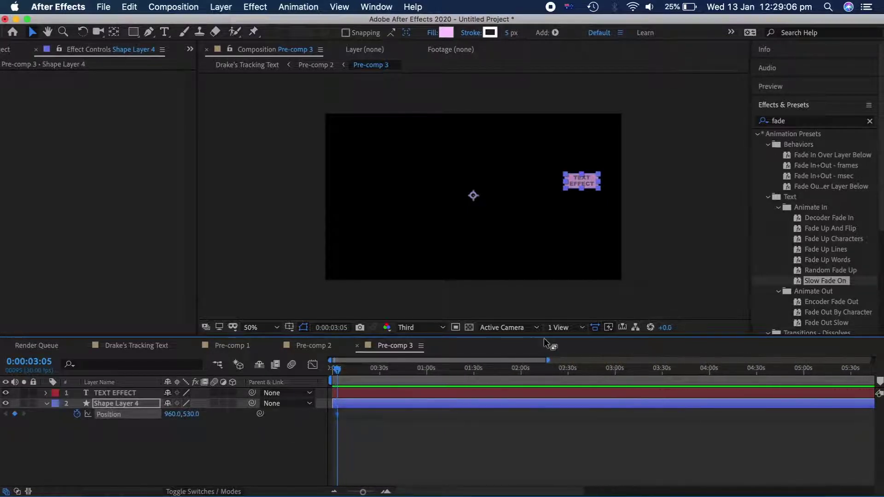
key(equal)
key(equal)
key(equal)
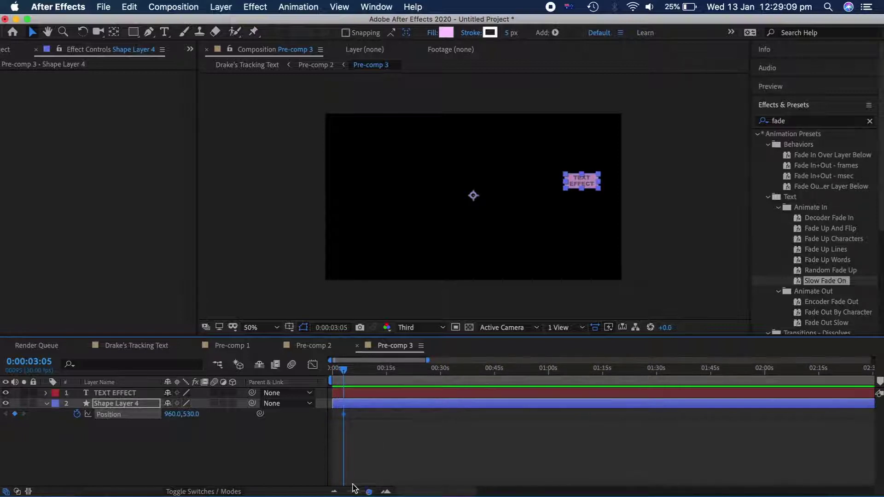
key(equal)
key(equal)
key(equal)
key(equal)
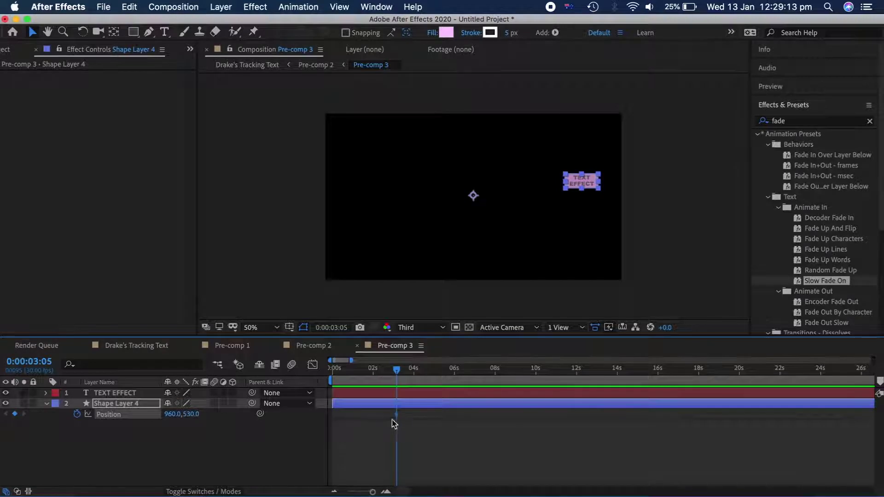
drag(397, 415, 458, 419)
drag(188, 414, 262, 410)
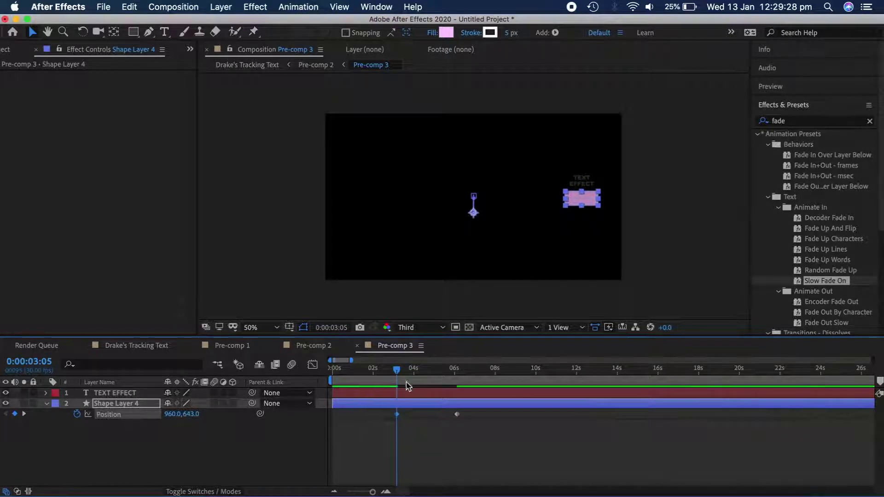
- Add a Position keyframe to the TEXT EFFECT layer at 0:00:03:06
mouse_move(397, 369)
mouse_down()
mouse_move(468, 369)
mouse_move(398, 382)
mouse_up()
click(397, 394)
key(p)
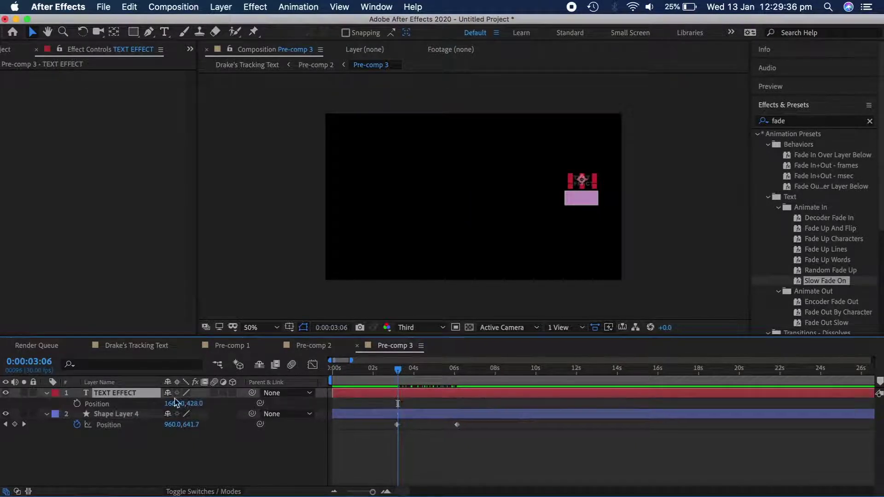
click(77, 404)
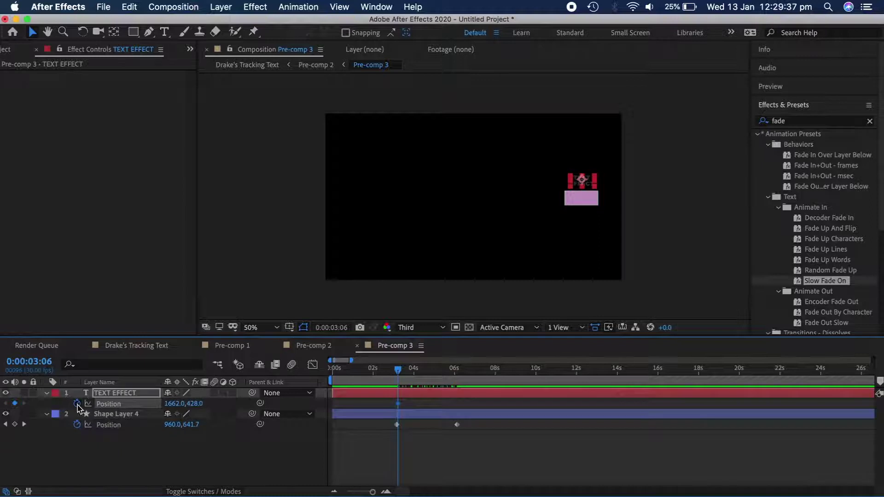
- Move the TEXT EFFECT Position keyframe to about 6 seconds, set its position at 0:00:03:07 to 1662.0, 536.0, and preview the rise
click(398, 372)
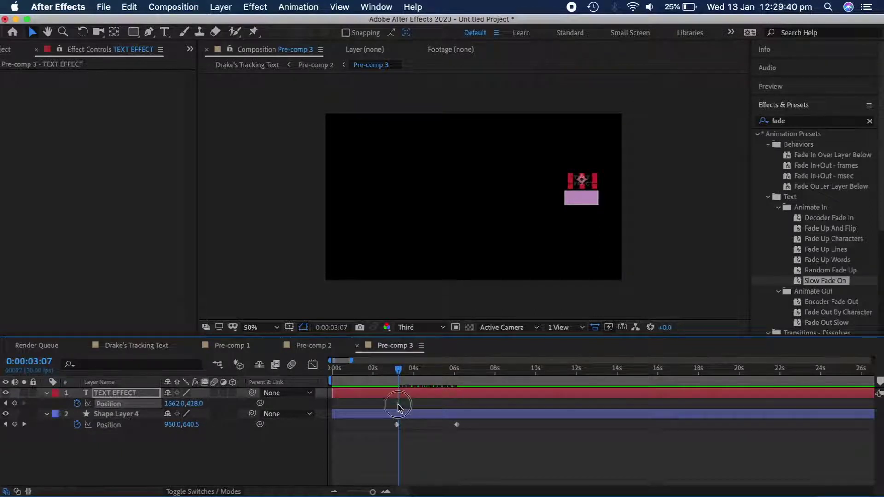
drag(398, 408, 455, 418)
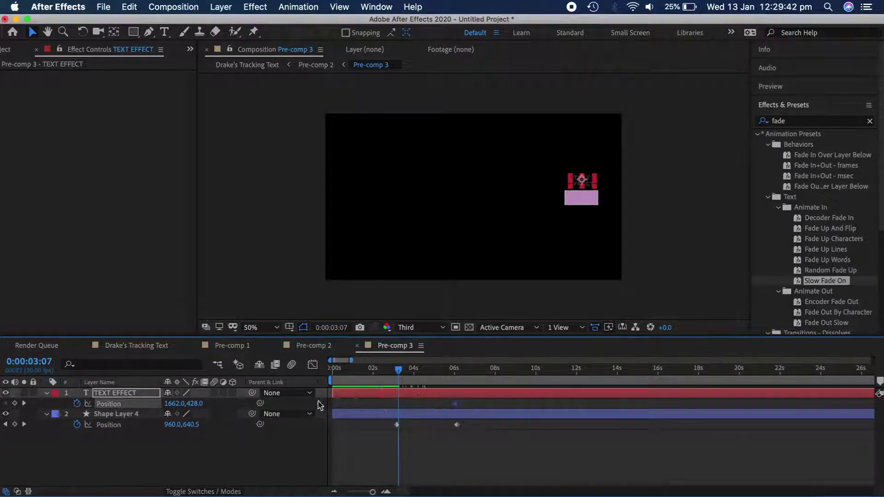
drag(194, 403, 249, 413)
drag(398, 370, 393, 370)
key(space)
key(space)
- Speed up the label's rise by moving both layers' ending Position keyframes earlier to about 4 seconds, previewing the motion
drag(439, 400, 465, 429)
mouse_move(456, 424)
mouse_down()
mouse_move(432, 424)
mouse_move(419, 403)
mouse_move(443, 429)
mouse_up()
click(400, 370)
key(space)
key(space)
drag(432, 424, 415, 425)
click(393, 370)
key(space)
key(space)
click(385, 407)
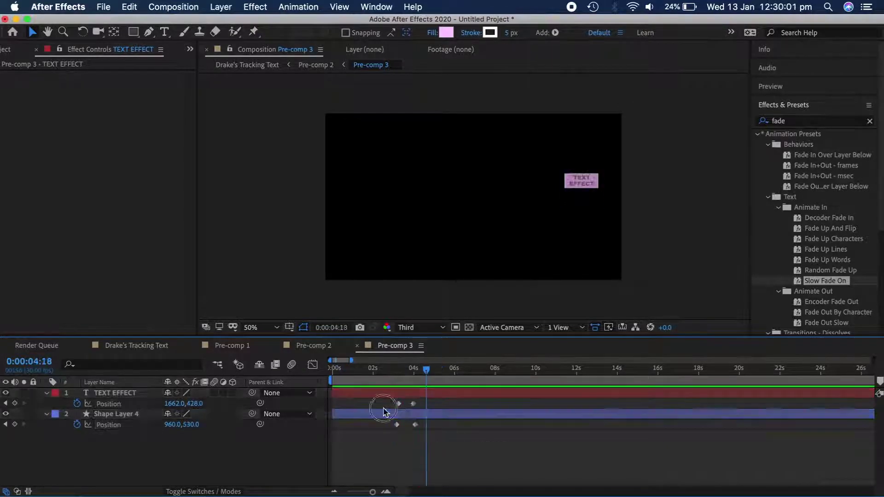
- Align the Position keyframes of TEXT EFFECT and Shape Layer 4 at 0:00:03:05 and about 4 seconds, and Easy Ease them
key(equal)
key(equal)
key(equal)
key(equal)
key(equal)
key(equal)
drag(521, 404, 570, 405)
click(547, 406)
drag(504, 405, 592, 444)
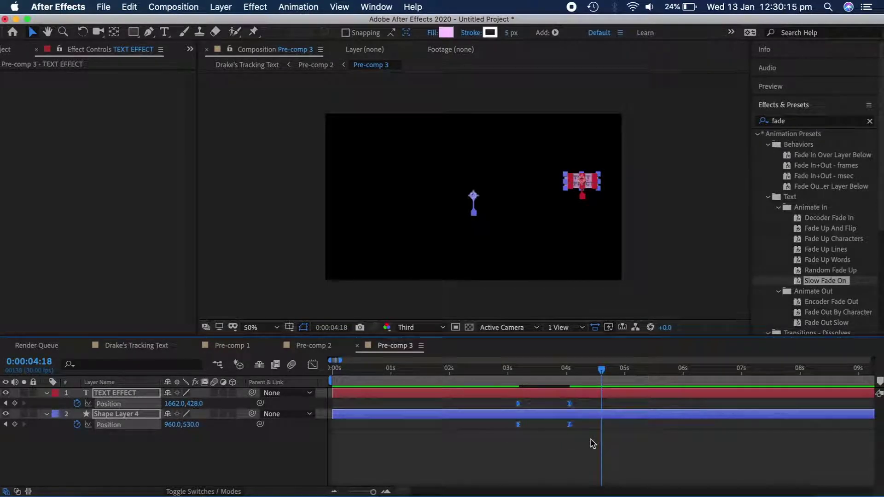
- Shape the speed graph of both layers' Position keyframes into a steeper central peak in the Graph Editor, and preview the easing
click(313, 366)
mouse_move(566, 469)
mouse_down()
mouse_move(559, 453)
mouse_move(566, 466)
mouse_move(551, 459)
mouse_up()
click(476, 479)
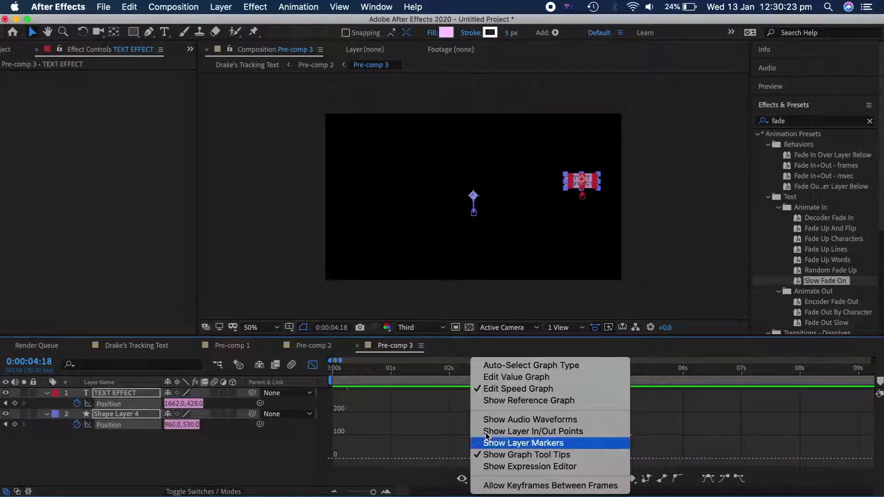
click(428, 422)
drag(499, 445, 533, 458)
click(512, 373)
key(space)
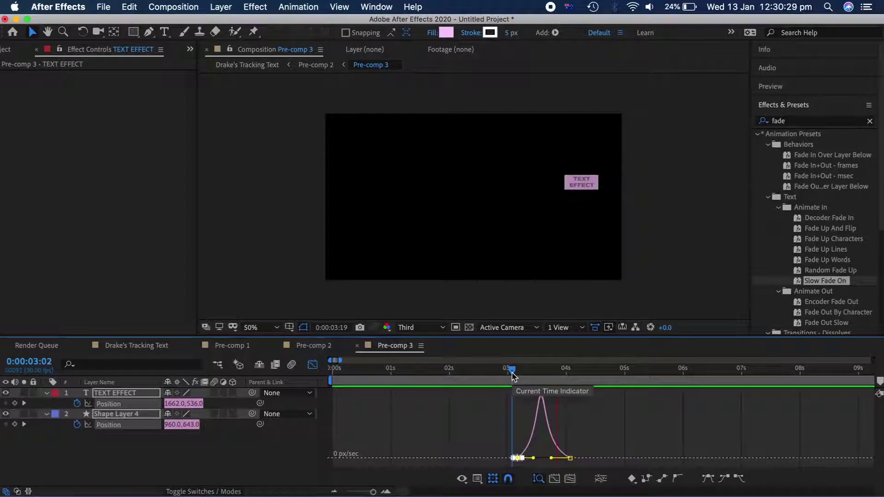
key(space)
click(313, 364)
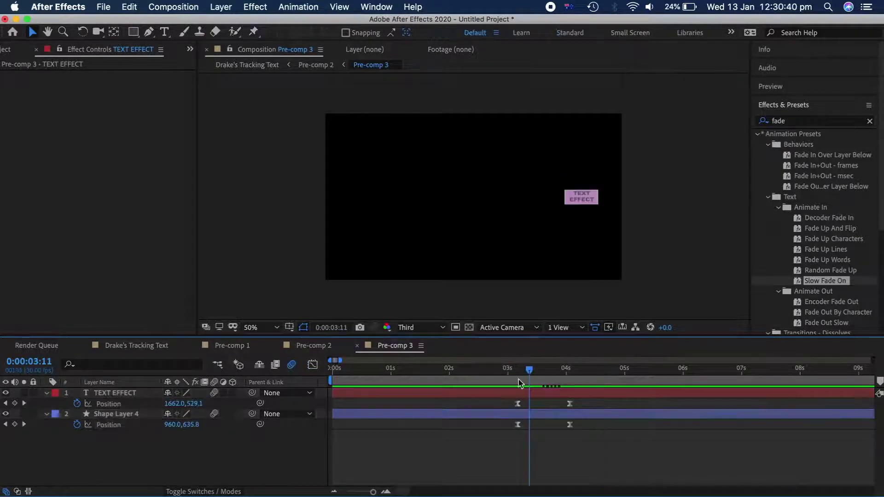
- Delay the TEXT EFFECT layer's starting Position keyframe to about 3.3 seconds and preview the offset motion
drag(518, 405, 527, 403)
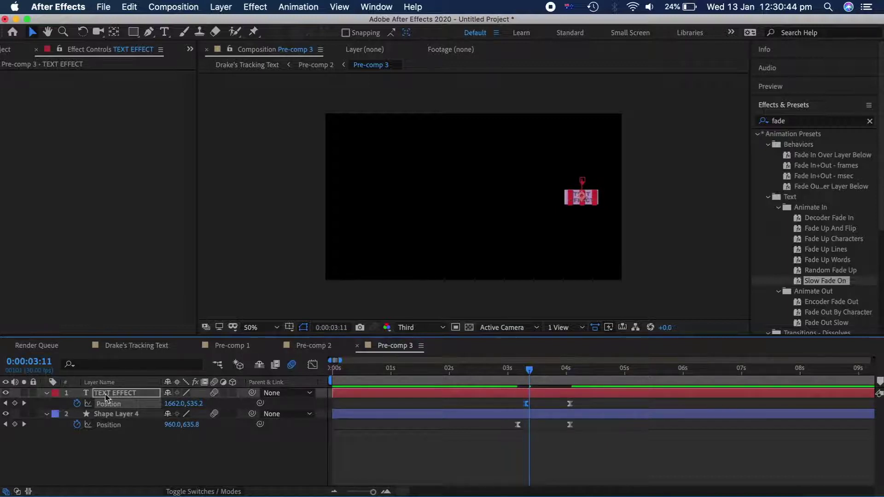
click(509, 370)
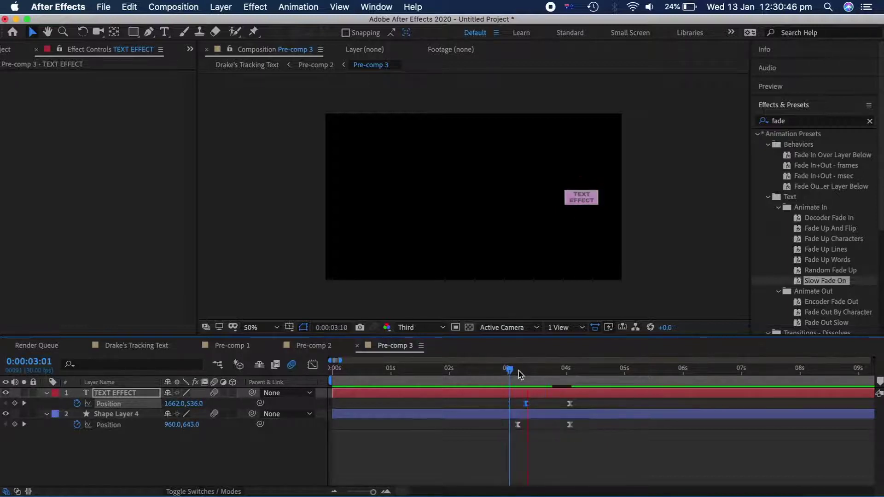
drag(520, 374, 524, 374)
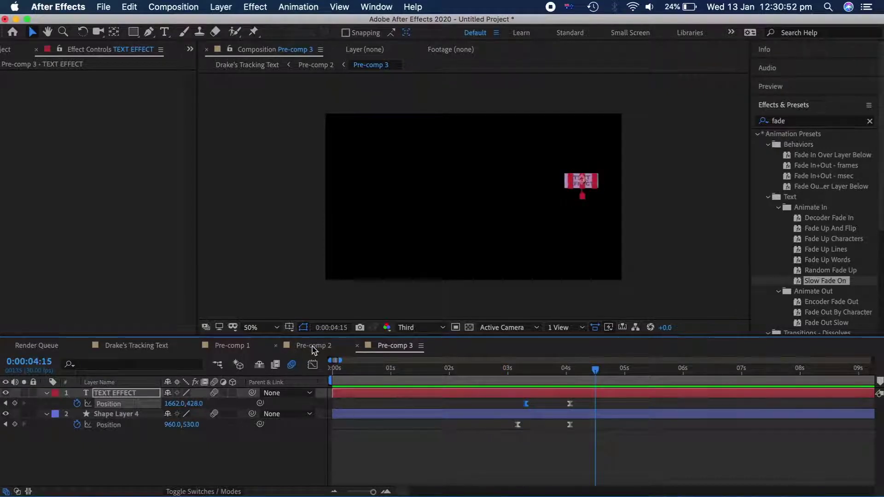
- In Pre-comp 2 at 0:00:02:23, draw a four-point Pen mask on Pre-comp 3 around the label below the underline
click(311, 346)
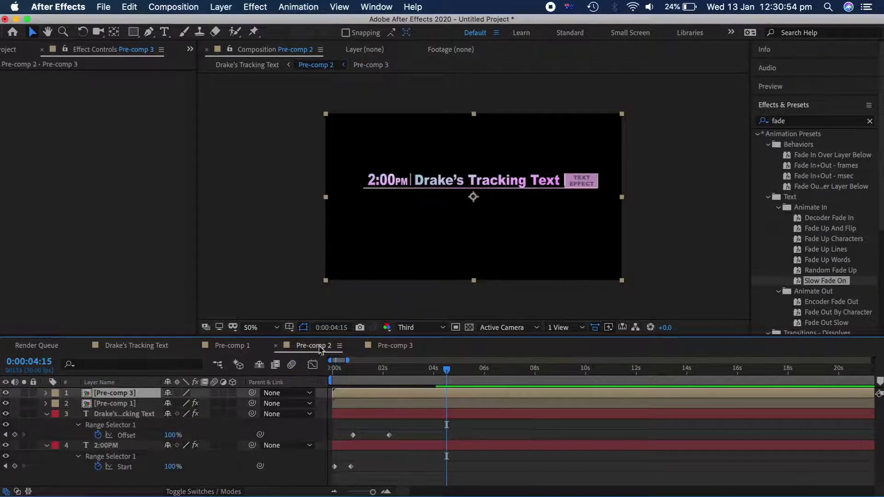
drag(350, 370, 403, 394)
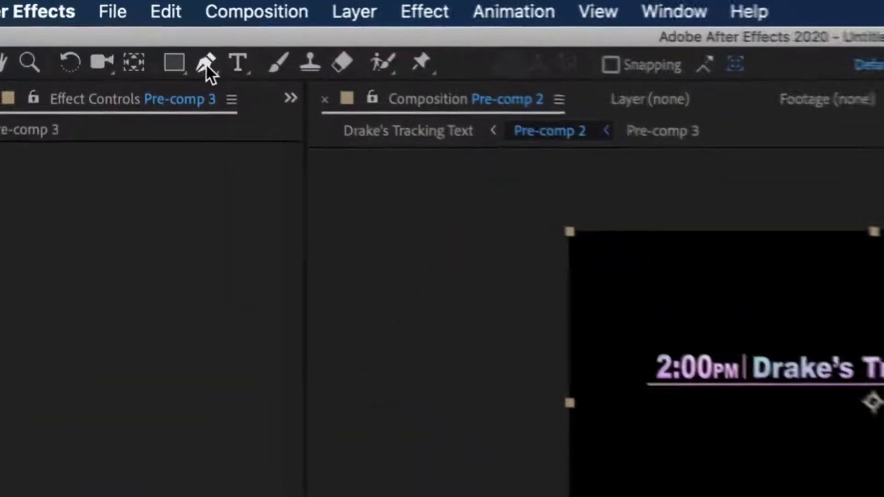
click(149, 32)
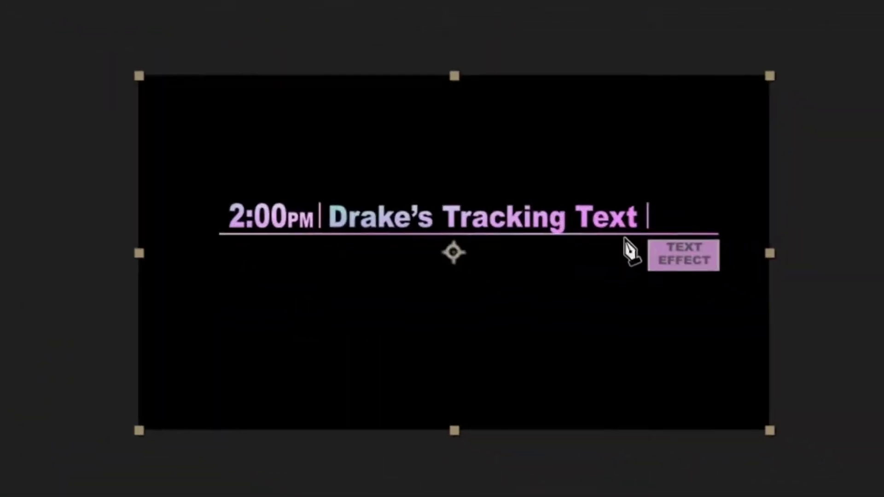
click(624, 236)
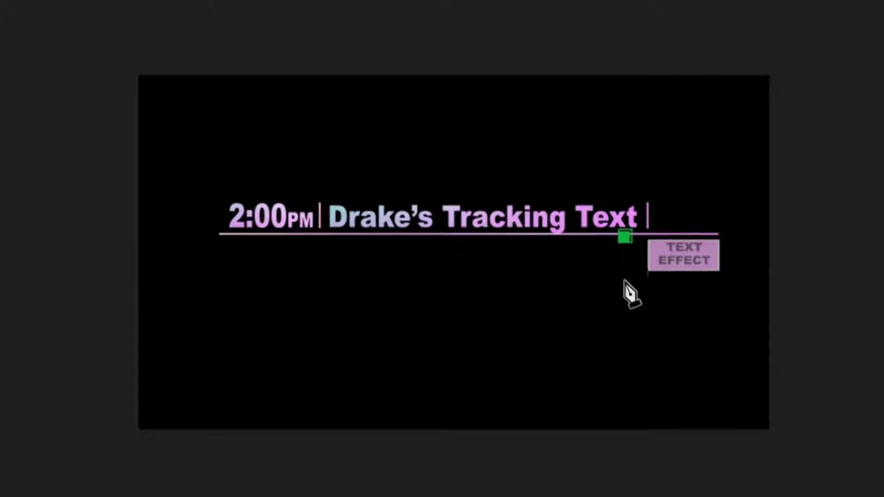
click(623, 283)
click(743, 290)
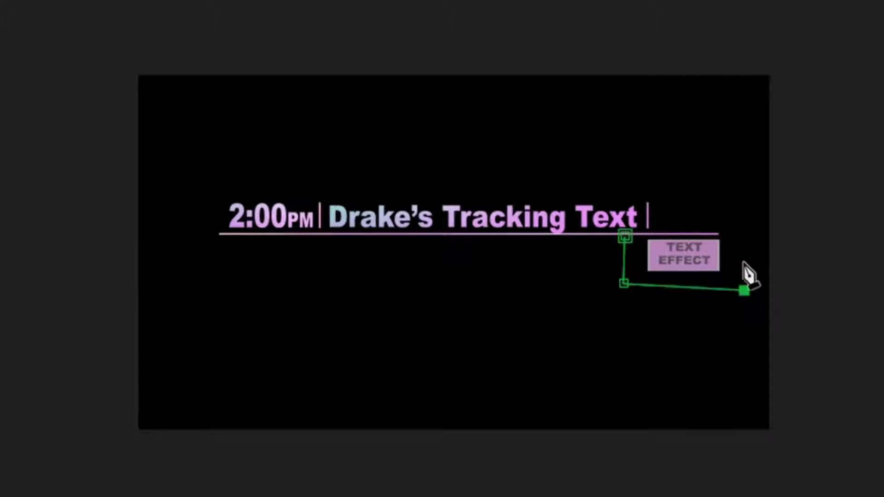
click(745, 233)
click(624, 236)
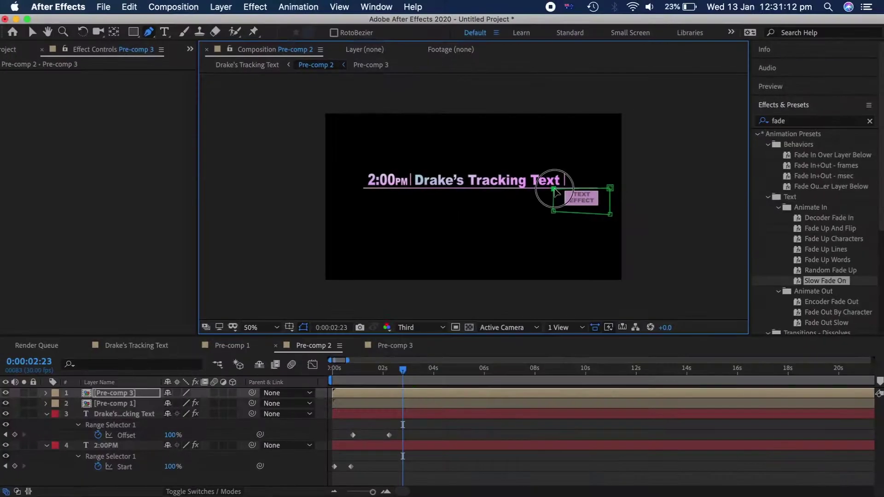
- Invert the mask on Pre-comp 3 and preview the label rising from behind the underline
right_click(594, 204)
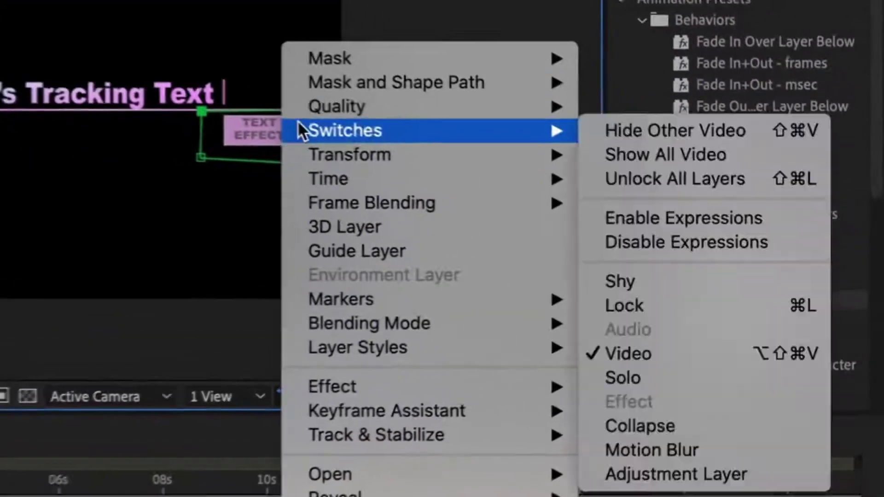
mouse_move(607, 166)
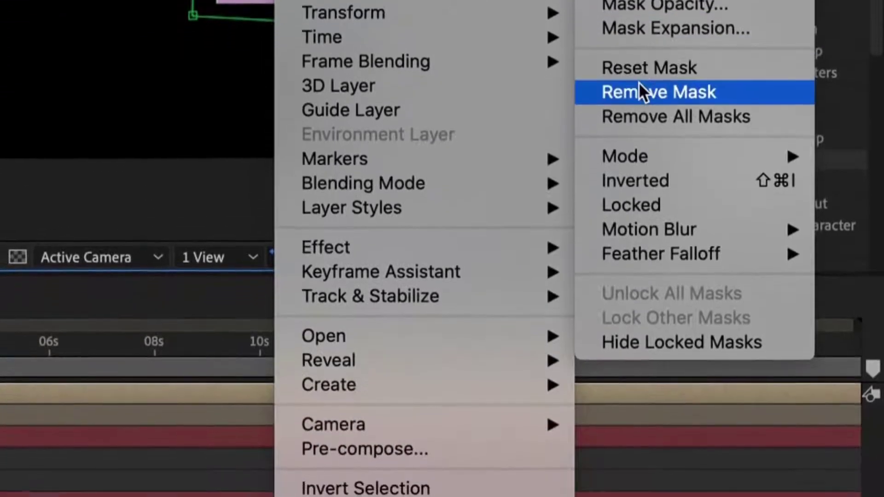
click(625, 215)
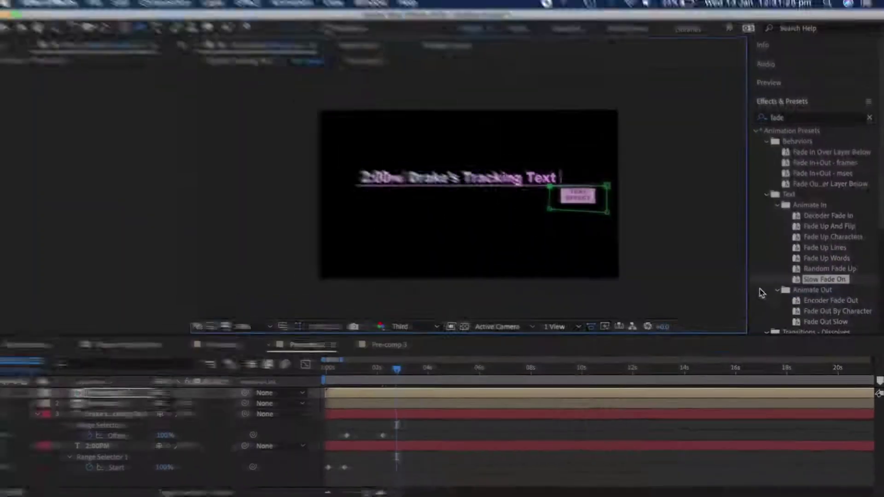
drag(402, 376, 434, 375)
click(431, 395)
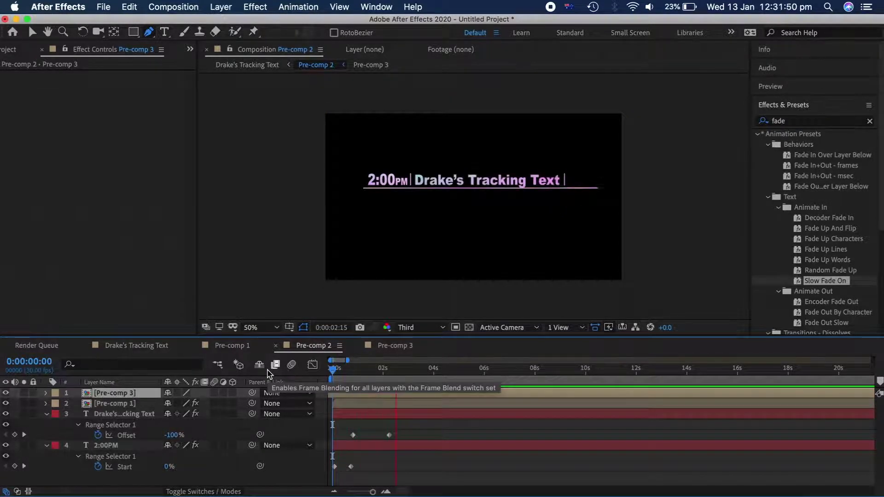
key(space)
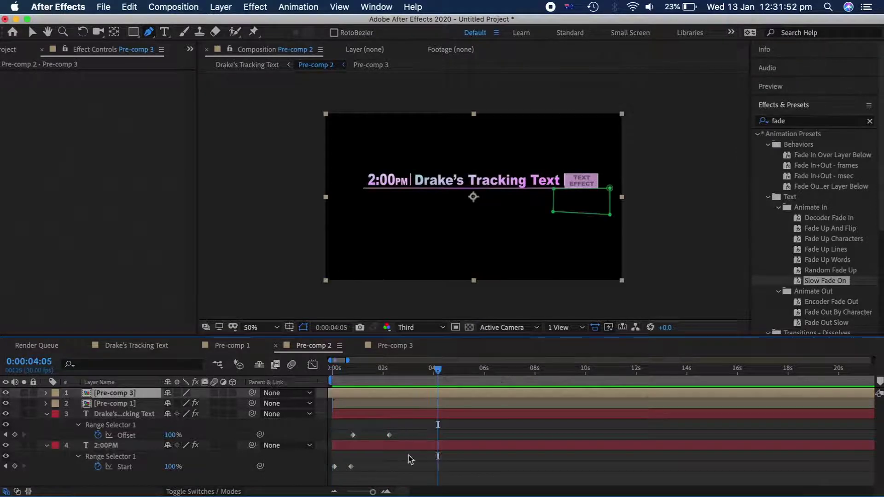
- Preview the Drake's Tracking Text composition from the start
click(115, 344)
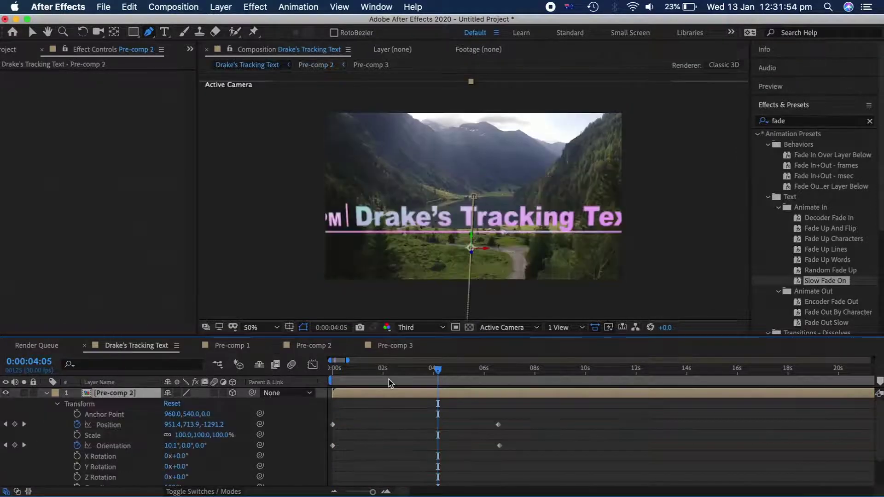
click(334, 369)
key(space)
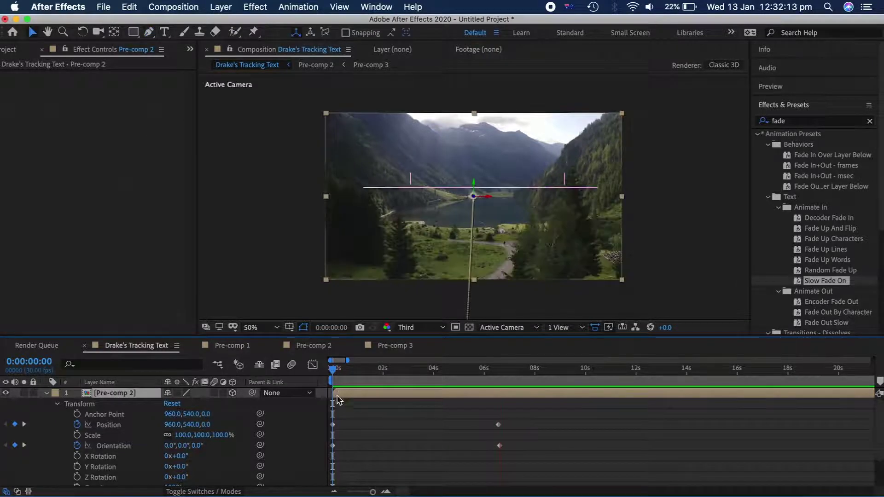
- Push Pre-comp 2 away from the camera at 0:00:00:00 by setting its Position keyframe to 960.0, 540.0, 911.0
click(332, 424)
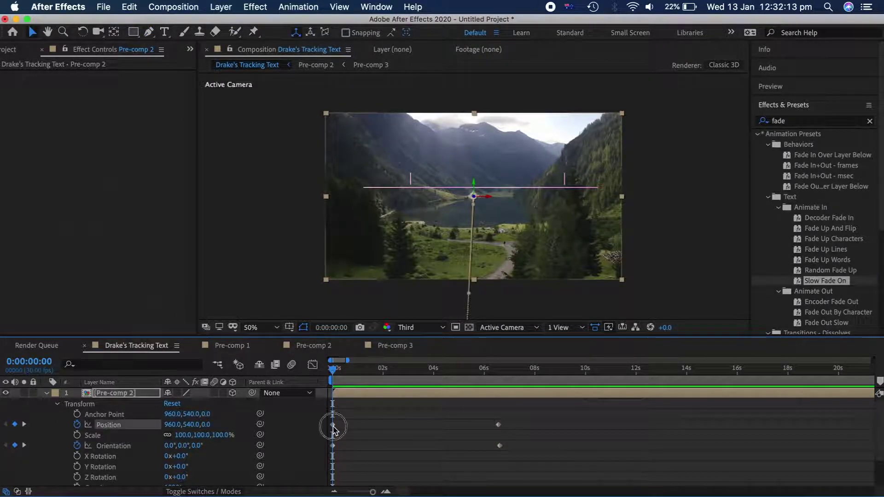
drag(206, 424, 468, 431)
drag(215, 425, 529, 431)
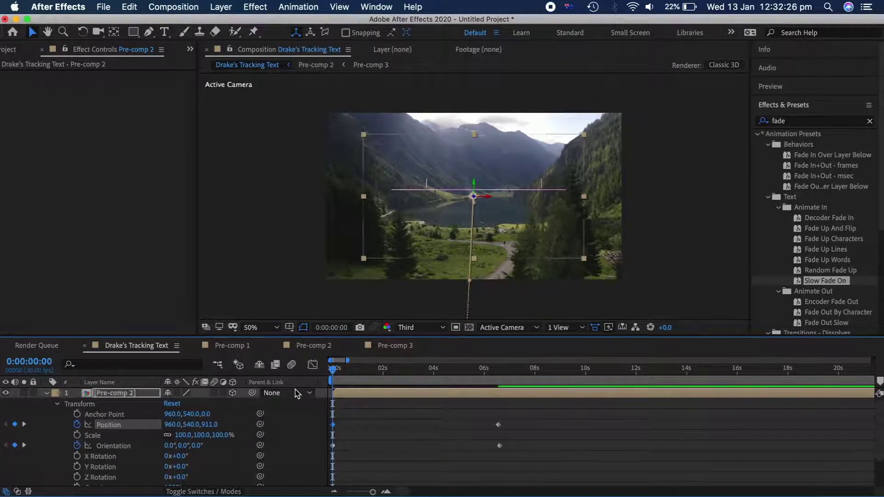
- Scrub through the fly-past and set Pre-comp 2's Position keyframe at 0:00:00:00 to 960.0, 540.0, 1337.0
drag(333, 373, 501, 392)
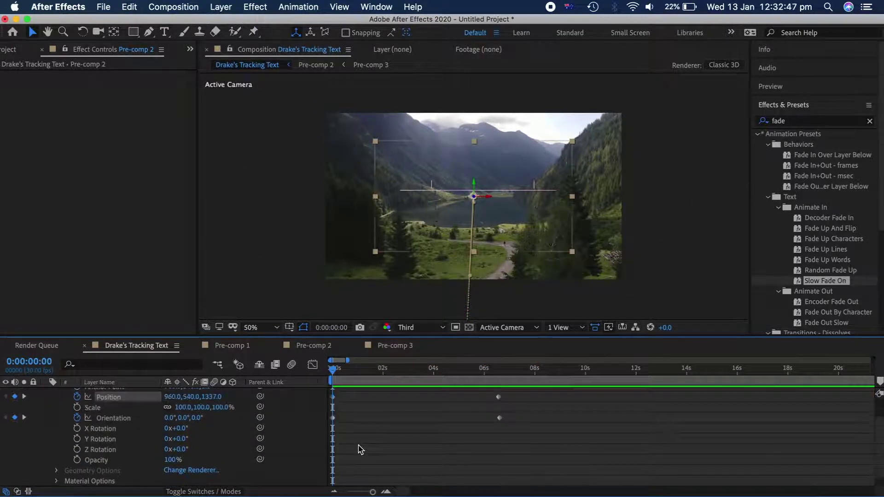
- In Pre-comp 2, keyframe Pre-comp 1's Opacity from 0% at 0:00:00:00 to 100% a few frames on
click(343, 397)
double_click(343, 397)
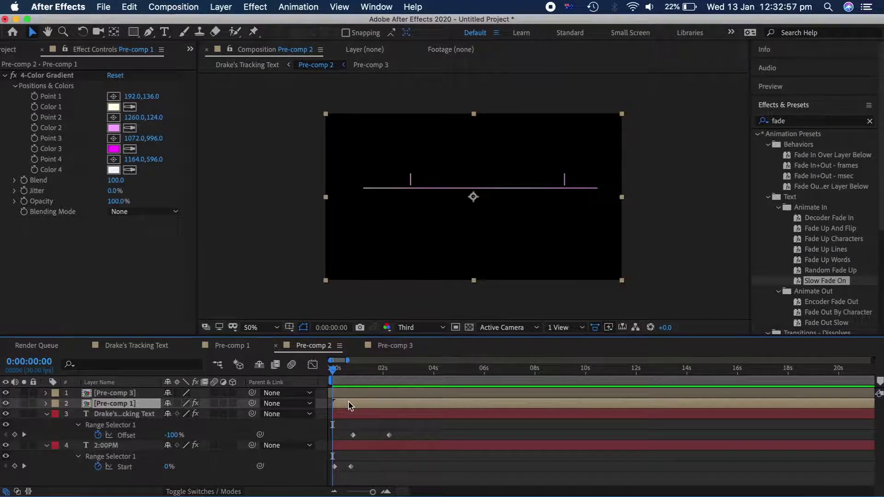
key(t)
click(78, 414)
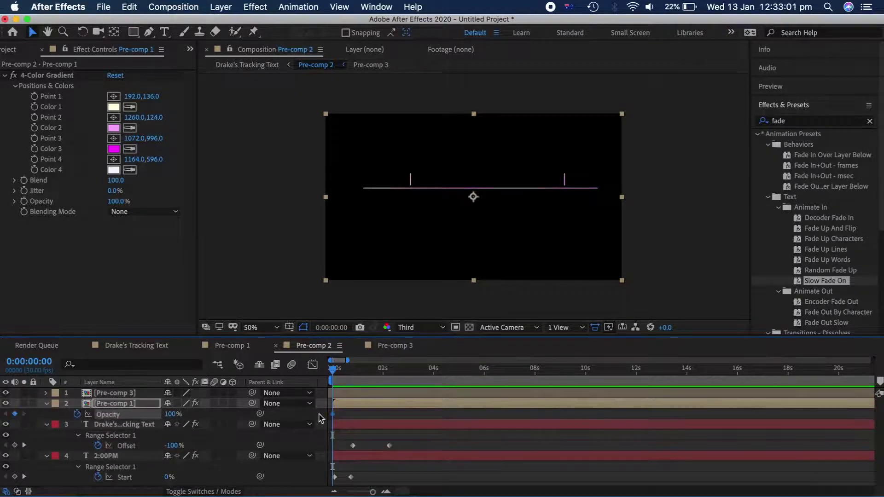
drag(332, 414, 339, 414)
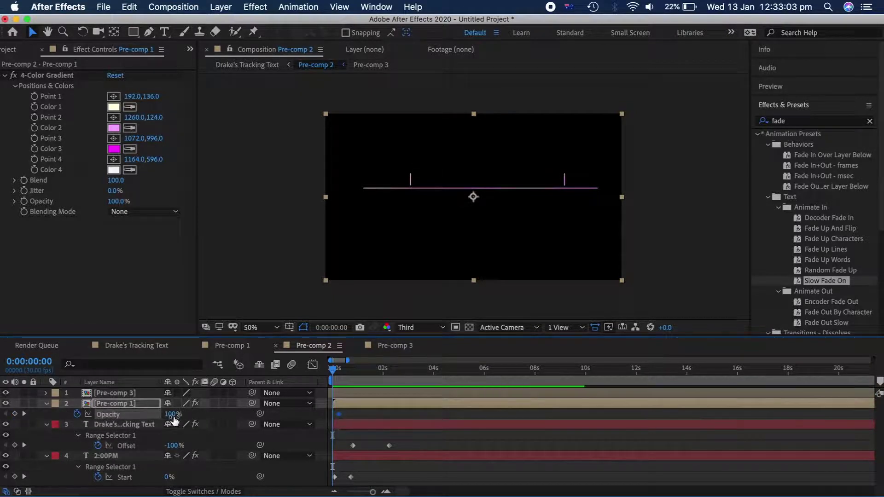
text(0)
key(Return)
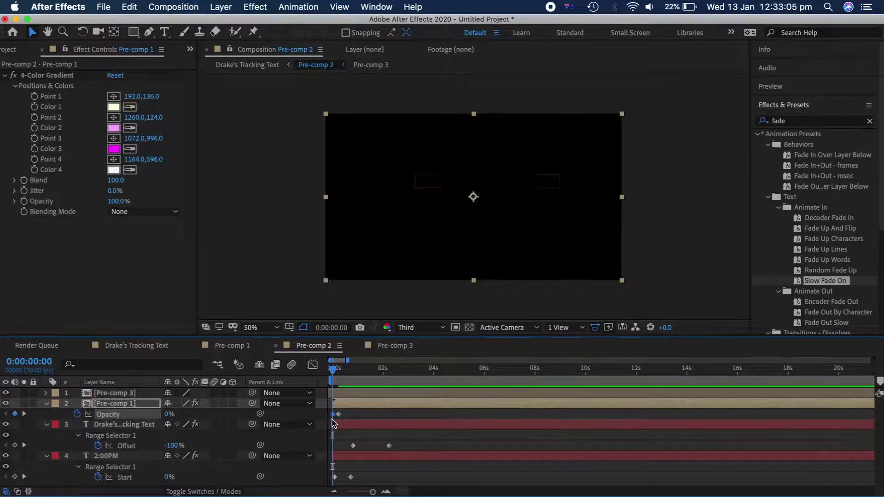
- Retime Pre-comp 1's Opacity fade to run from about 0.7 s to about 2.1 s and preview the underline fading in
drag(333, 375, 380, 379)
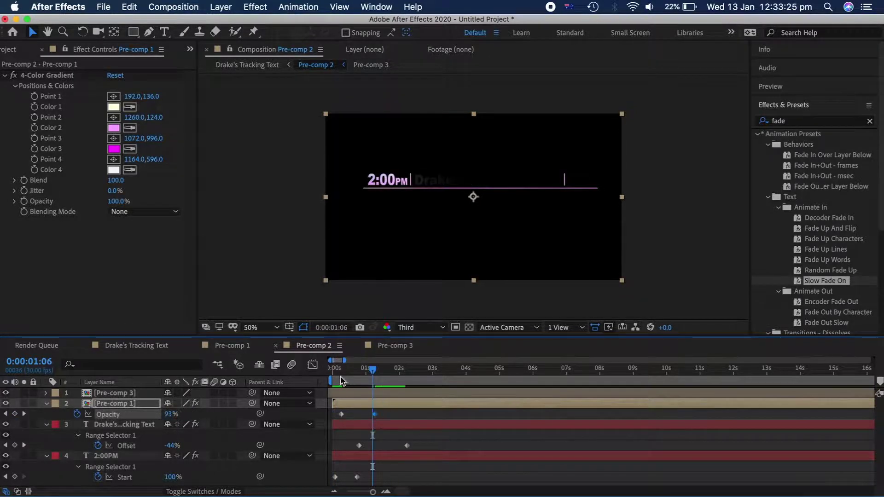
drag(341, 372, 284, 375)
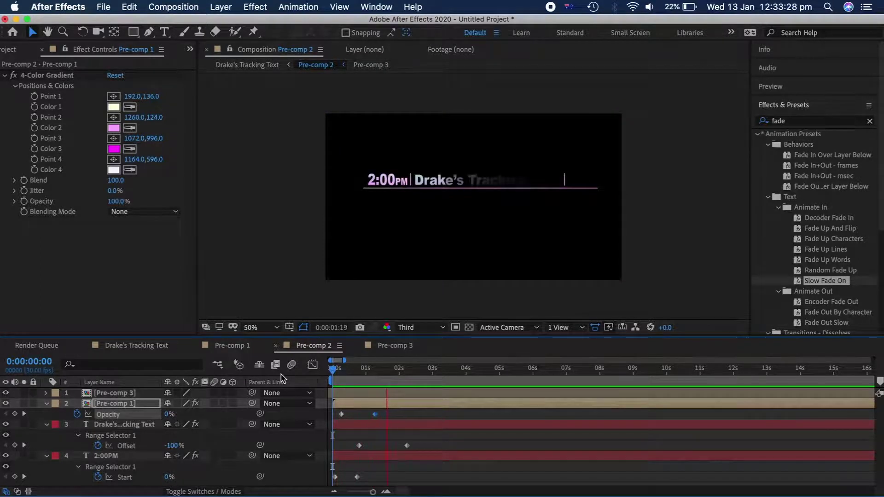
drag(339, 415, 404, 416)
drag(343, 372, 282, 368)
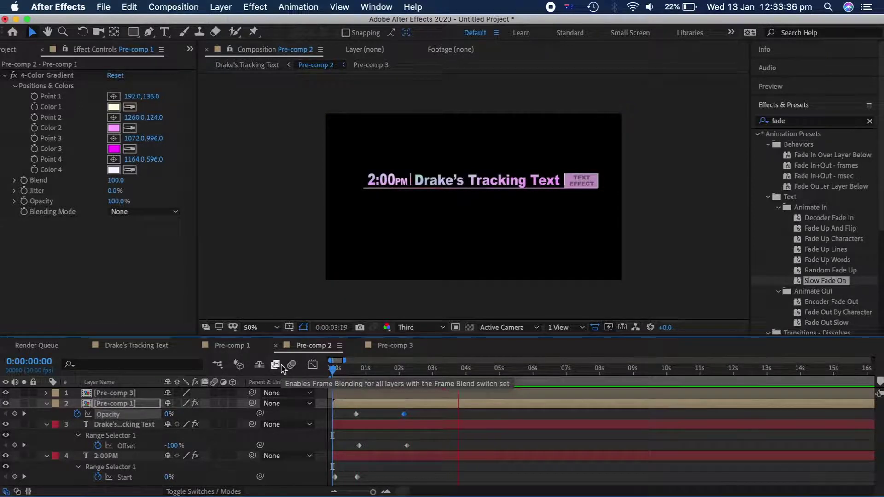
key(space)
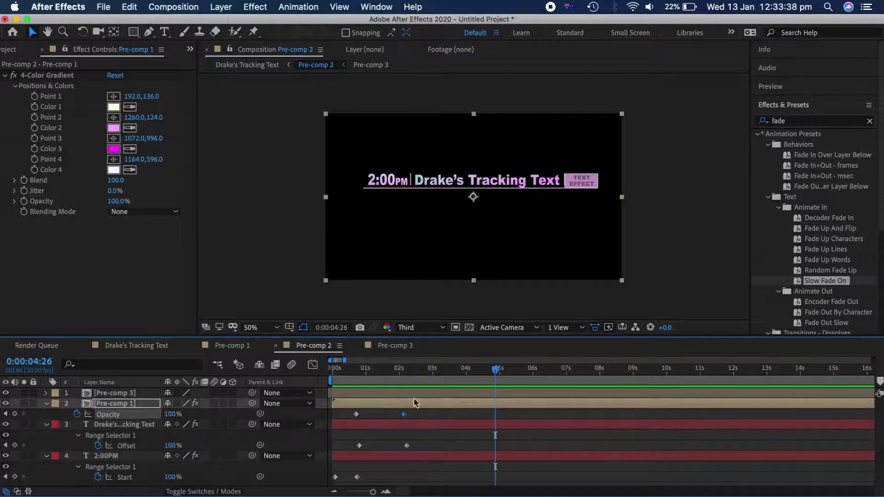
- Return to the Drake's Tracking Text composition and play the title animation from the start
click(135, 345)
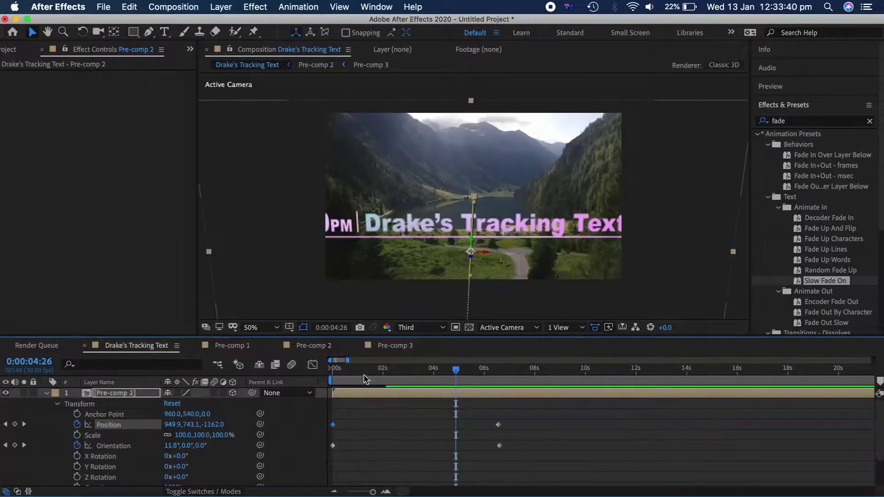
key(Home)
key(space)
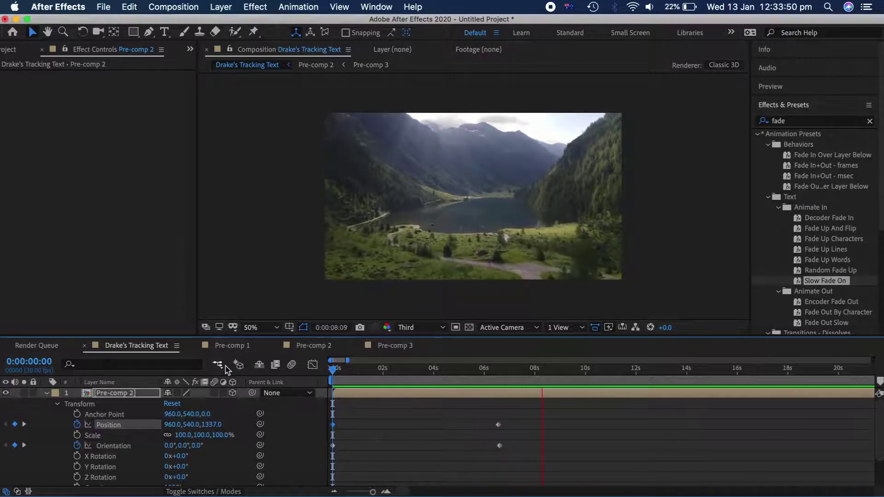
key(space)
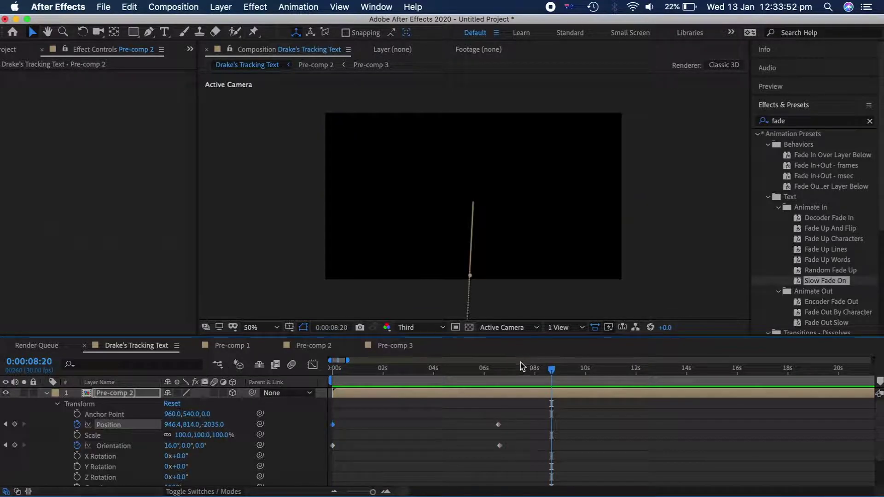
- Find the blur effects and apply Camera Lens Blur to Pre-comp 2 with the current time at 0:00:05:10
drag(522, 366, 468, 371)
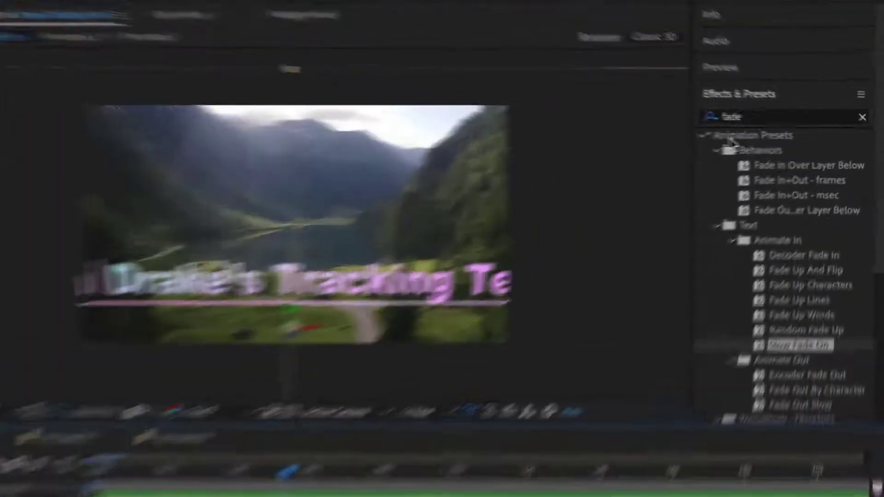
click(755, 113)
key(BackSpace)
key(BackSpace)
key(BackSpace)
key(BackSpace)
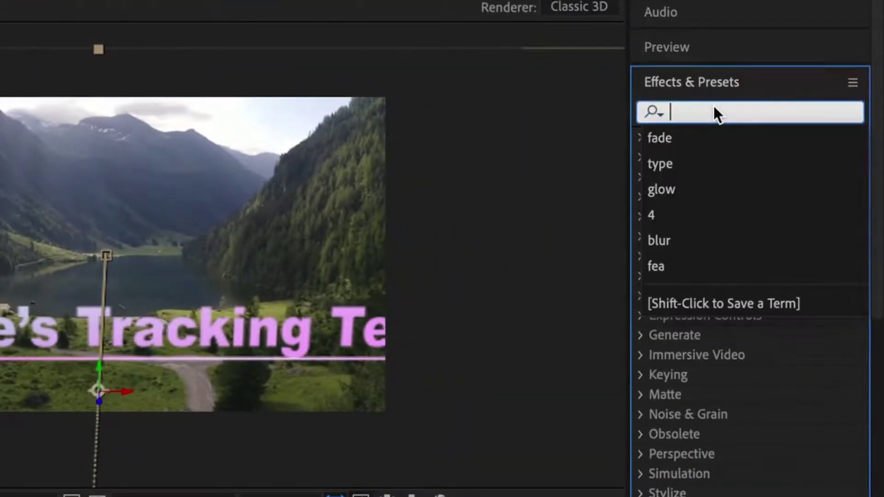
text(blur)
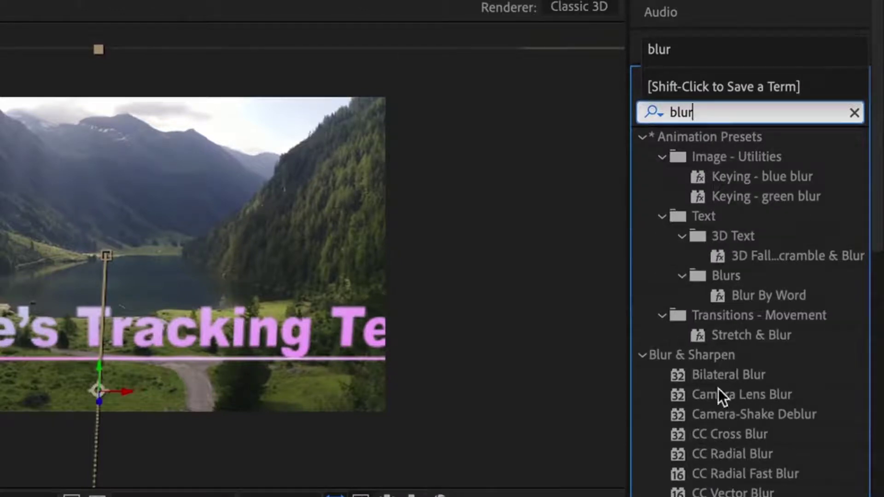
double_click(727, 395)
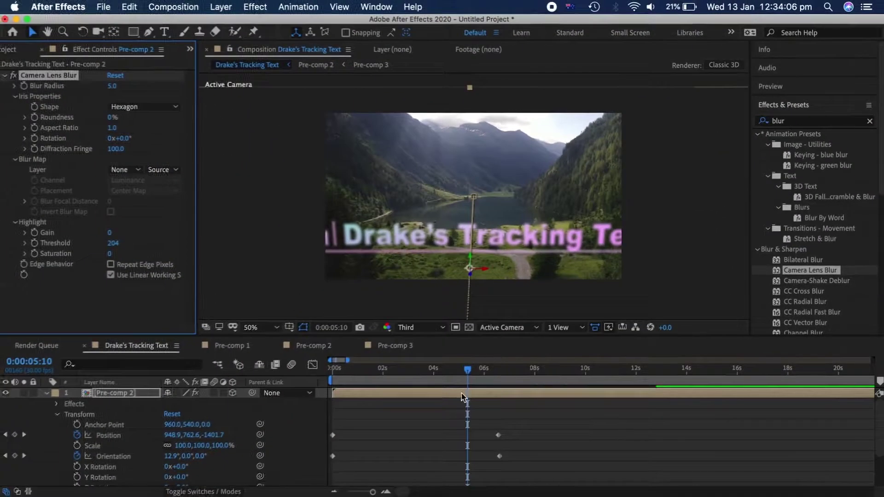
click(466, 397)
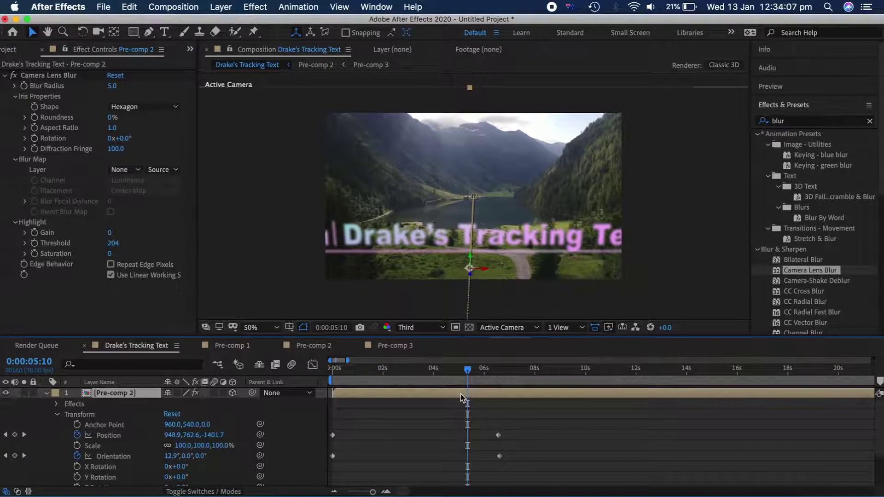
- Keyframe Pre-comp 2's Blur Radius from 0.0 at 0:00:05:10 to 5.0 just before the last Position keyframe
click(24, 87)
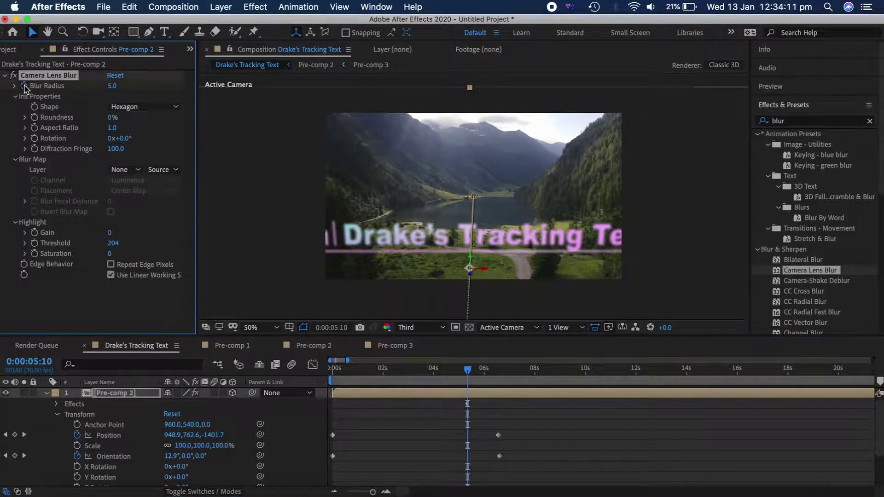
key(u)
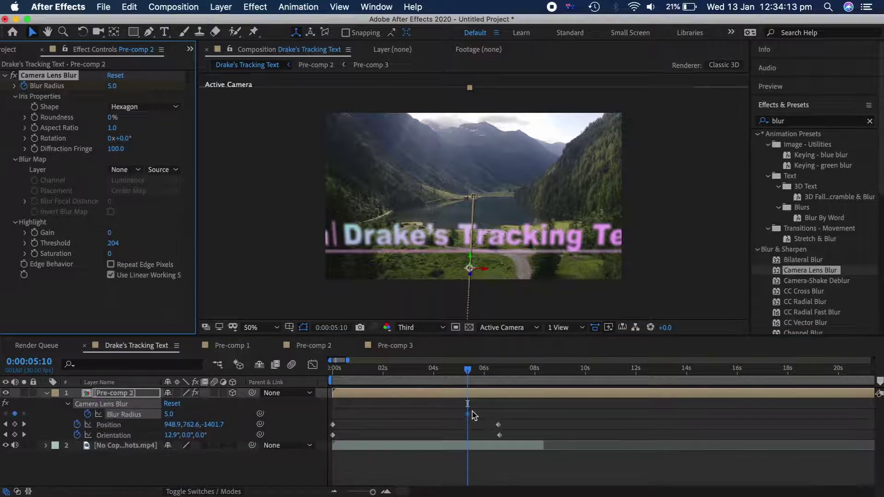
click(474, 417)
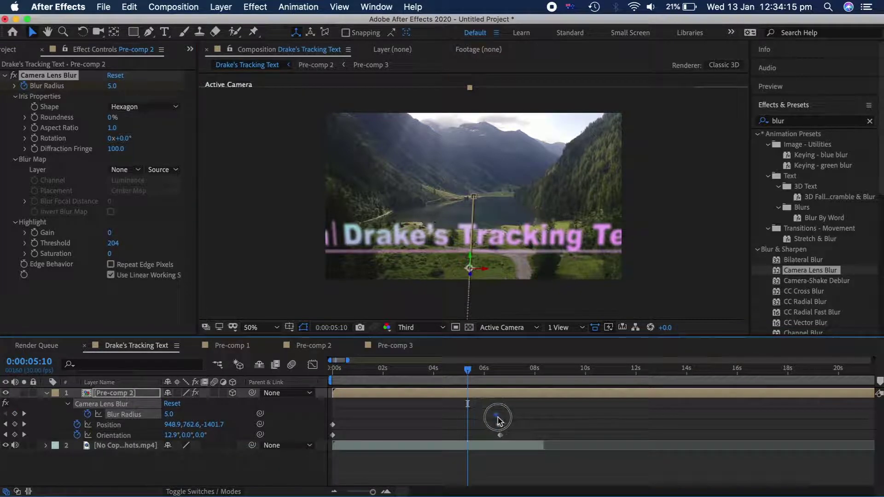
click(112, 88)
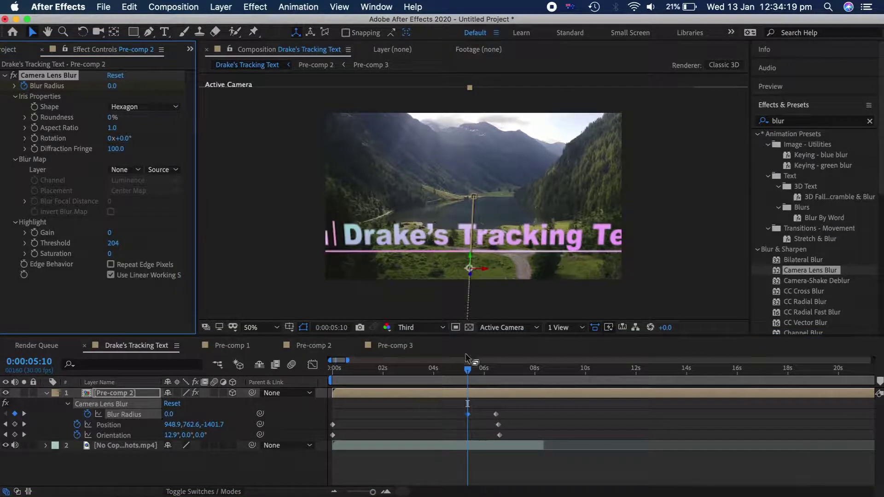
- Fade the drone footage to black with Opacity keyframes of 100% at 0:00:07:14 and 0% at 0:00:08:07
drag(467, 370, 523, 446)
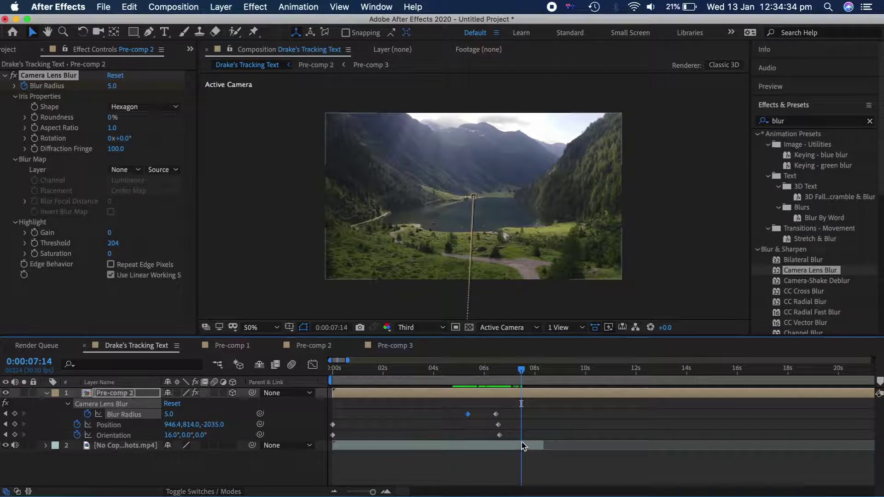
click(523, 443)
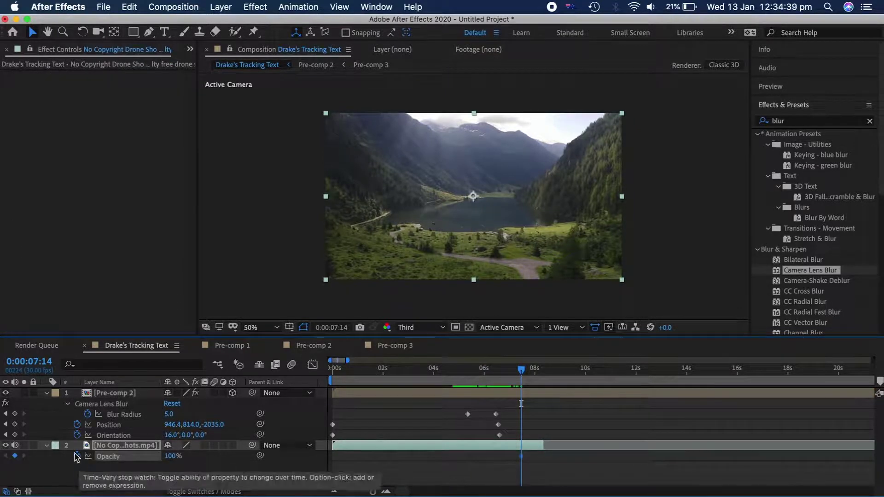
click(77, 456)
drag(520, 370, 542, 374)
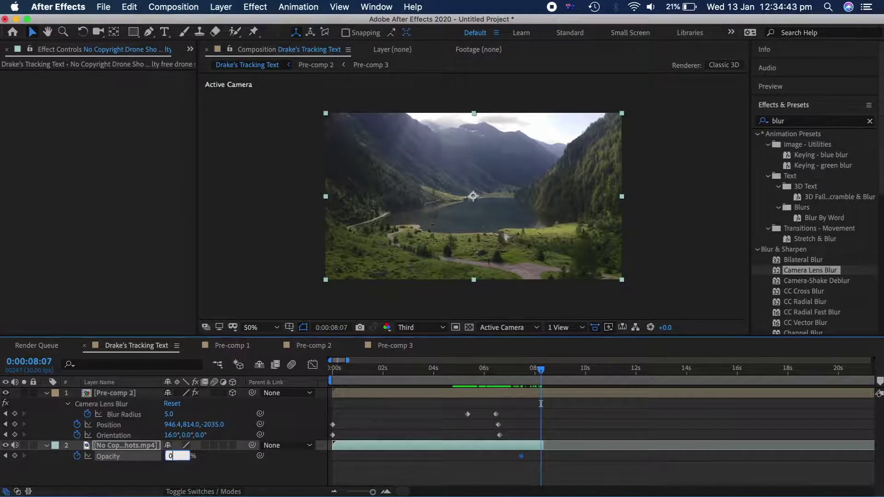
text(0)
key(Return)
mouse_move(535, 378)
mouse_down()
mouse_move(513, 371)
mouse_move(544, 371)
mouse_up()
click(547, 371)
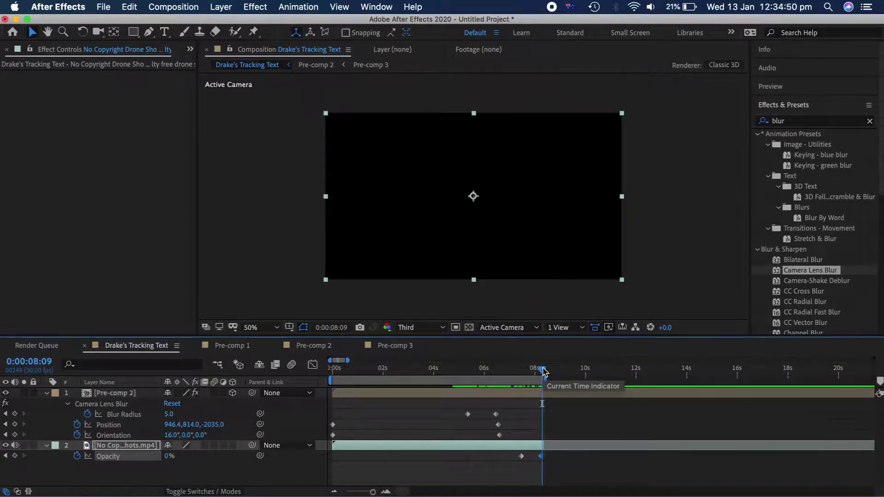